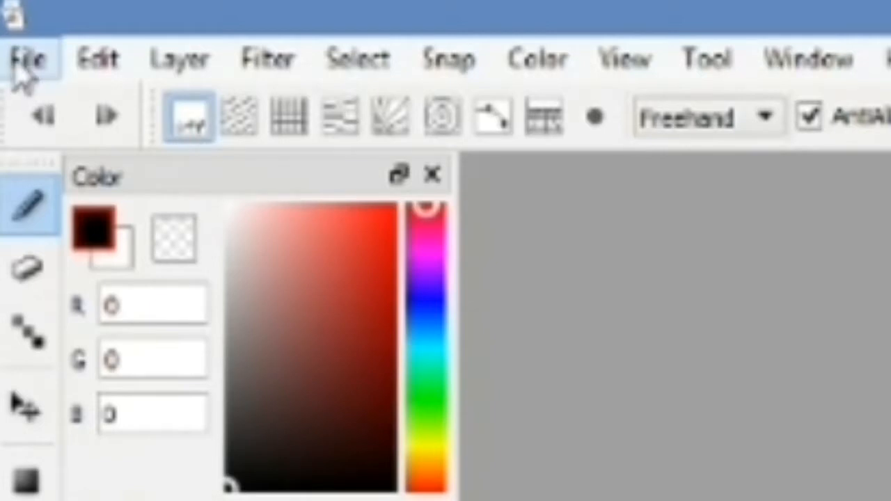
- Create a new image 1920 pixels wide and 1080 pixels high at 350 dpi
click(27, 60)
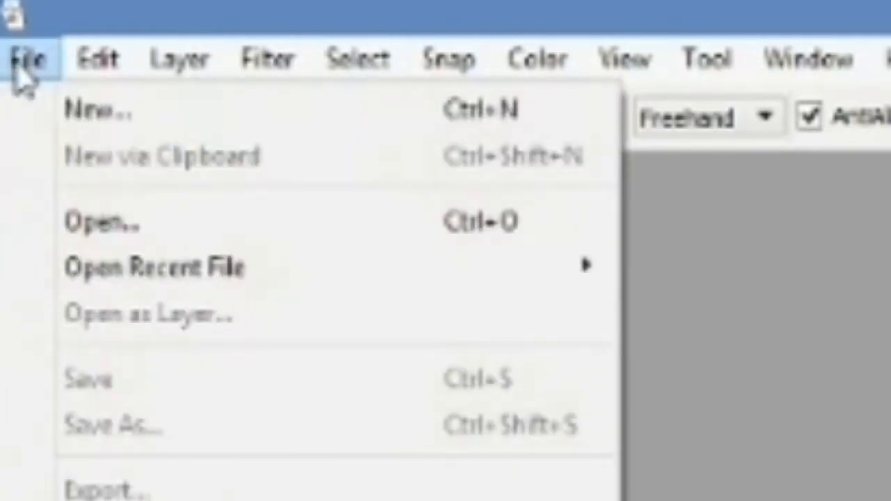
click(70, 111)
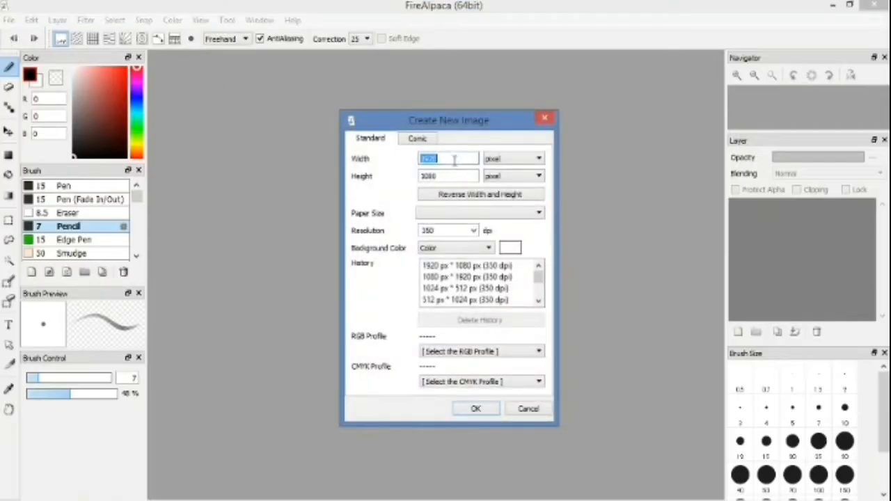
key(Tab)
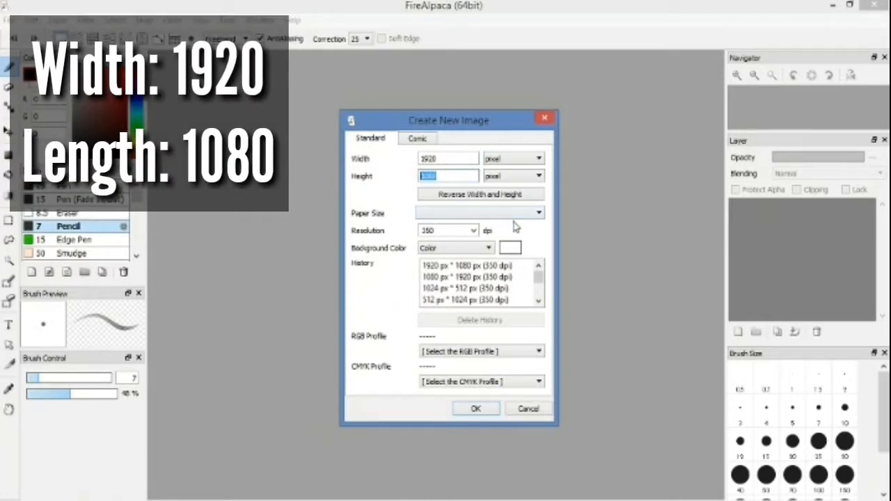
click(476, 409)
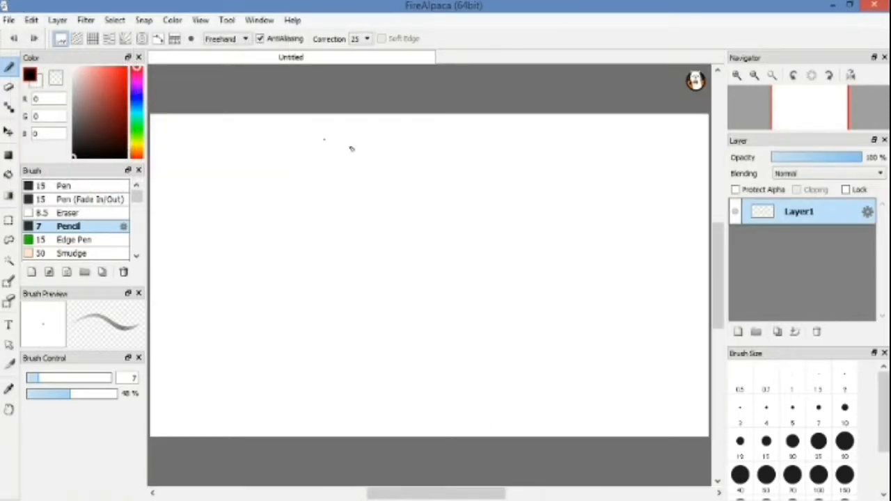
- Set the pencil colour to pure red and sketch an oval head in the right half of the canvas
drag(96, 123, 165, 69)
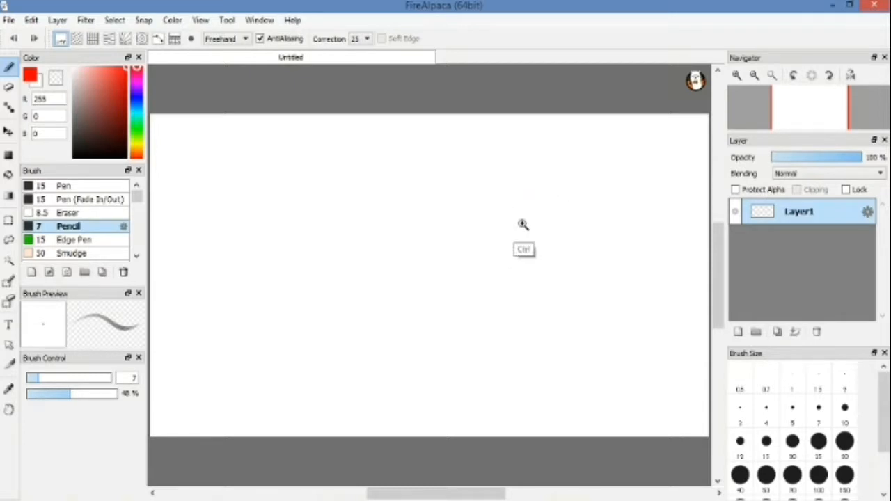
drag(521, 224, 501, 211)
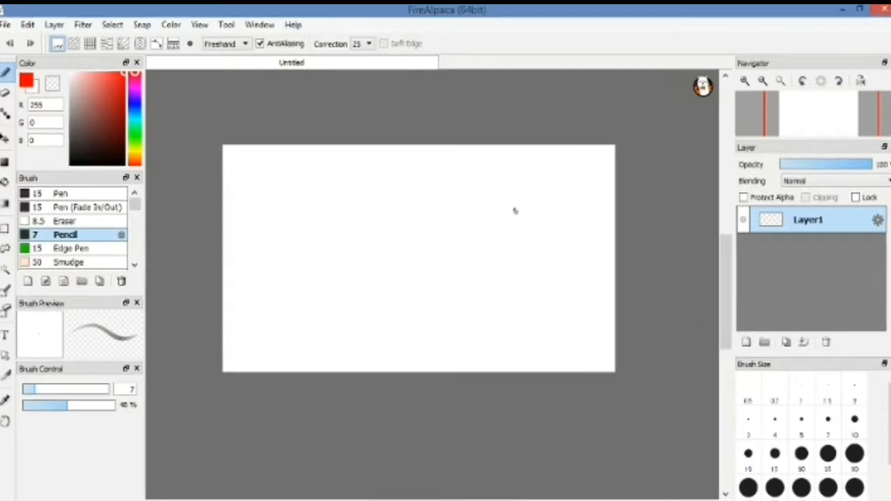
mouse_move(503, 195)
mouse_down()
mouse_move(508, 252)
mouse_move(518, 214)
mouse_move(543, 217)
mouse_move(529, 255)
mouse_up()
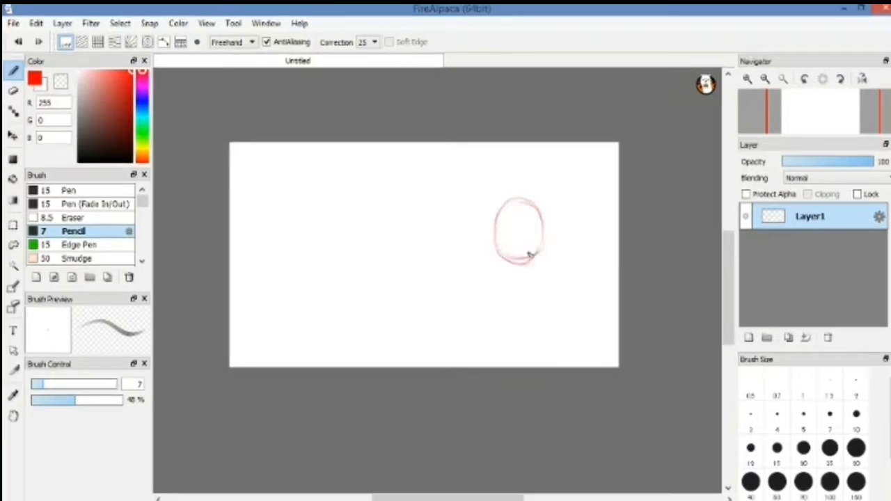
- Sketch a large torso circle below the head and draw crossing vertical and horizontal guide lines through both shapes
mouse_move(506, 283)
mouse_down()
mouse_move(478, 313)
mouse_move(496, 361)
mouse_up()
mouse_move(507, 285)
mouse_down()
mouse_move(482, 299)
mouse_move(548, 302)
mouse_move(549, 349)
mouse_move(518, 366)
mouse_up()
drag(512, 290, 514, 366)
drag(439, 330, 607, 325)
drag(511, 189, 513, 284)
drag(473, 240, 557, 235)
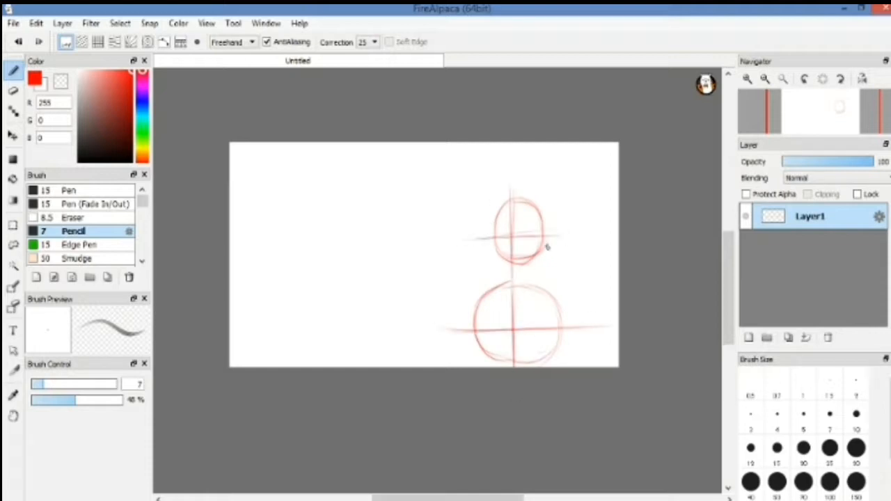
click(13, 225)
drag(434, 161, 575, 279)
key(ctrl+t)
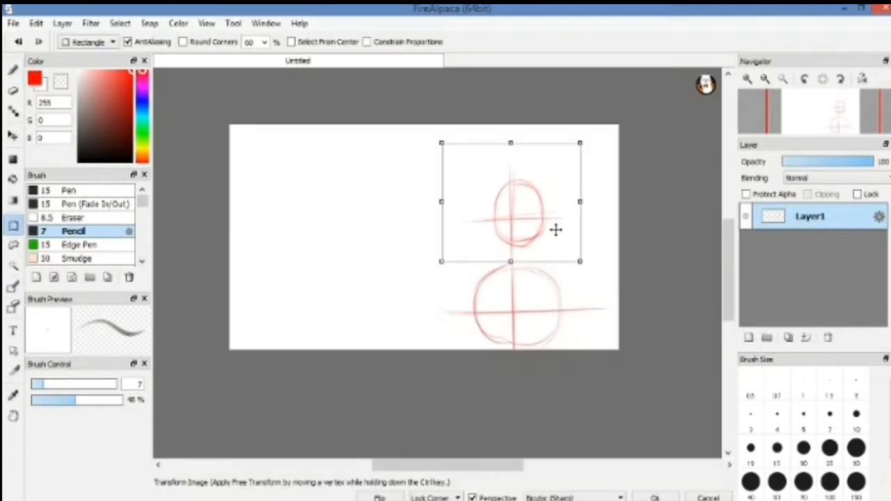
key(Escape)
key(ctrl+d)
- Select the head sketch with a rectangular selection and shift it slightly to the left above the torso
drag(476, 171, 576, 272)
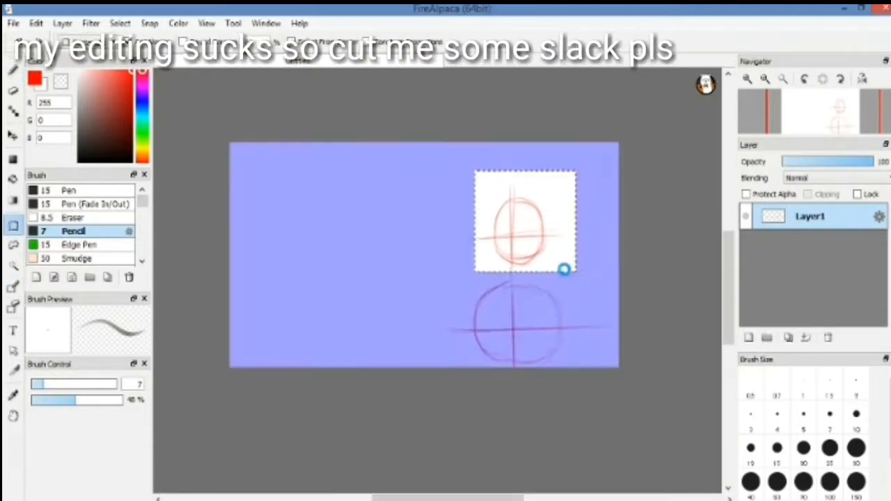
key(ctrl+t)
drag(547, 219, 534, 225)
key(Return)
key(ctrl+d)
key(b)
- Sketch V-shaped collarbone lines on top of the torso circle, then the neck sides and shoulder slopes up to the head
scroll(506, 260, up, 2)
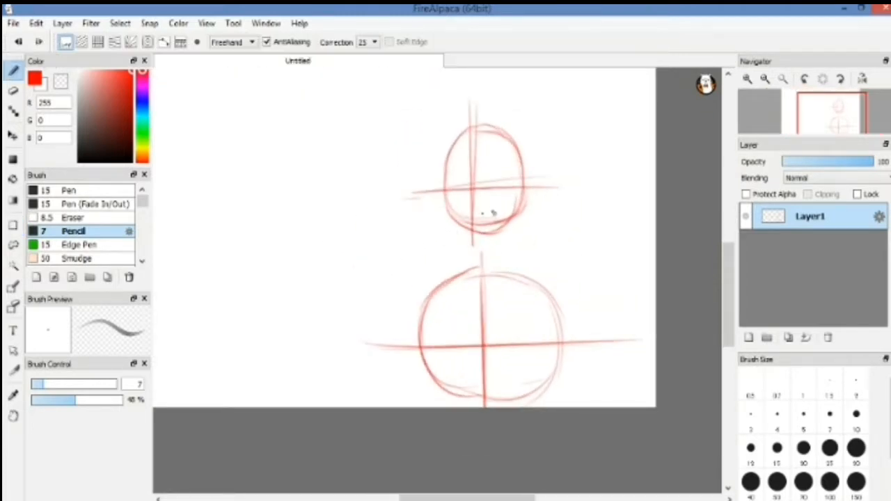
key(ctrl+z)
drag(483, 287, 561, 265)
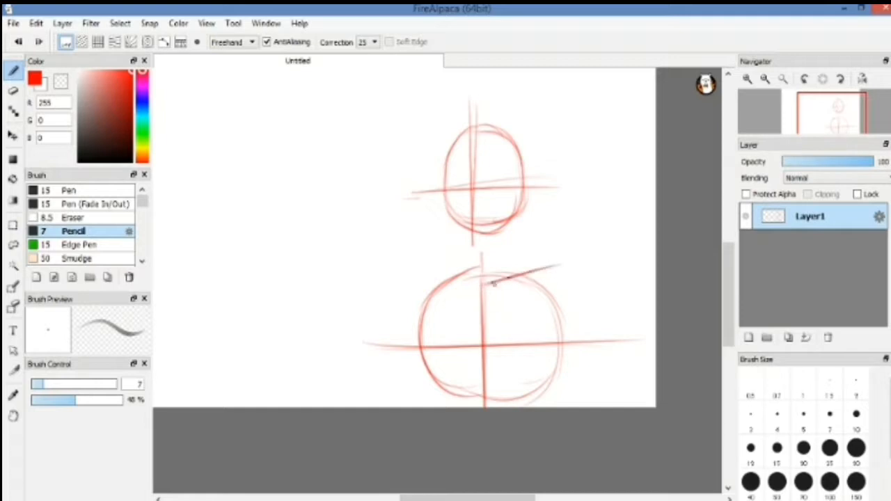
drag(425, 272, 496, 285)
drag(508, 251, 510, 223)
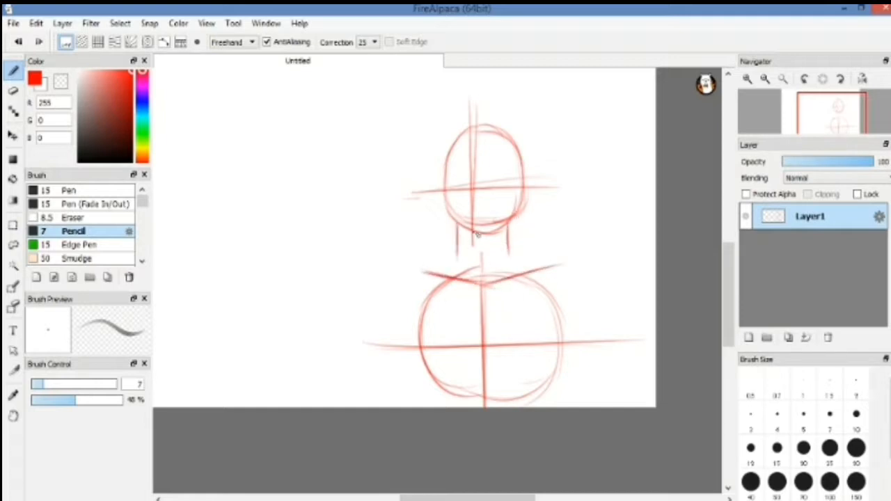
drag(456, 226, 426, 275)
drag(506, 224, 557, 263)
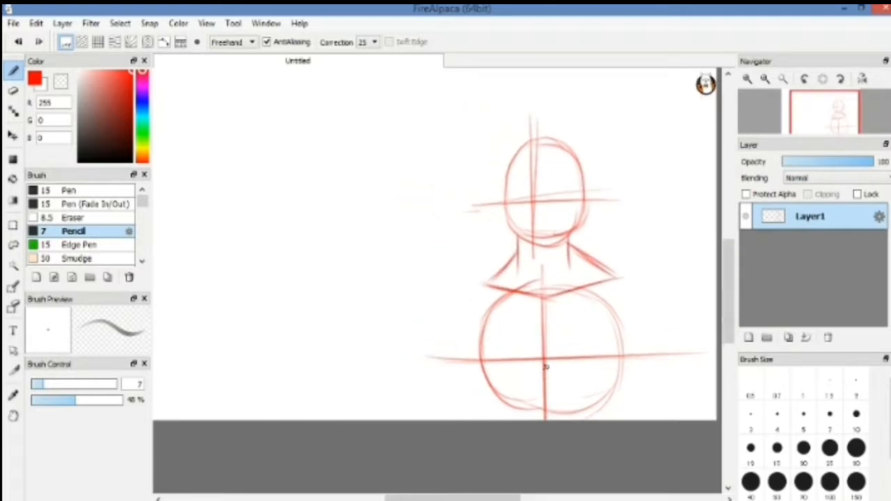
- Sketch a circle at each shoulder and rough in the left arm beside the torso
drag(480, 301, 461, 284)
drag(626, 285, 630, 282)
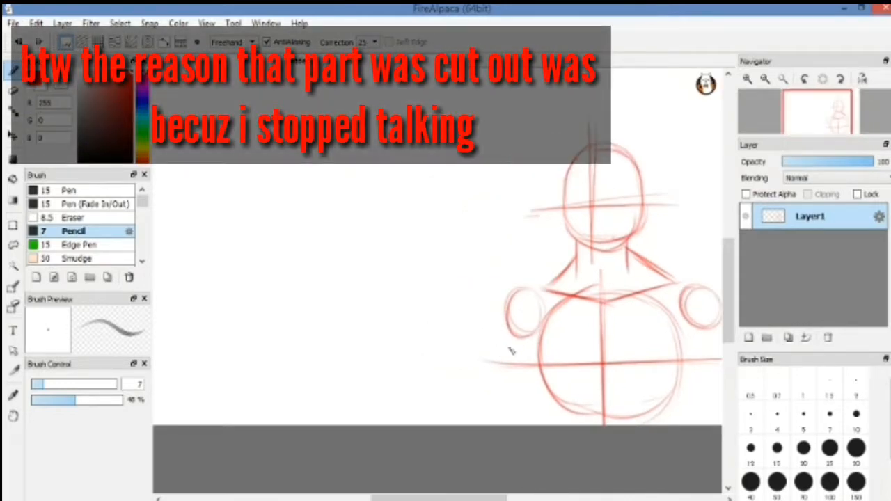
drag(513, 346, 502, 420)
drag(540, 356, 504, 419)
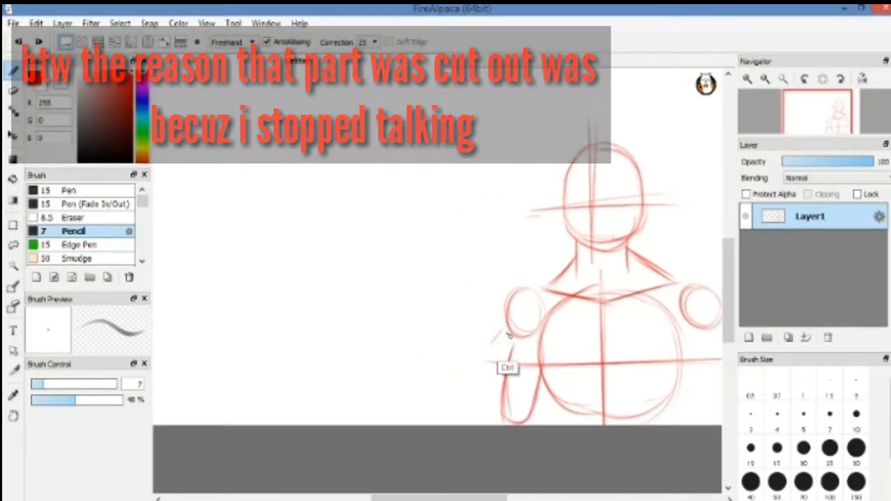
drag(493, 348, 483, 403)
drag(483, 404, 475, 423)
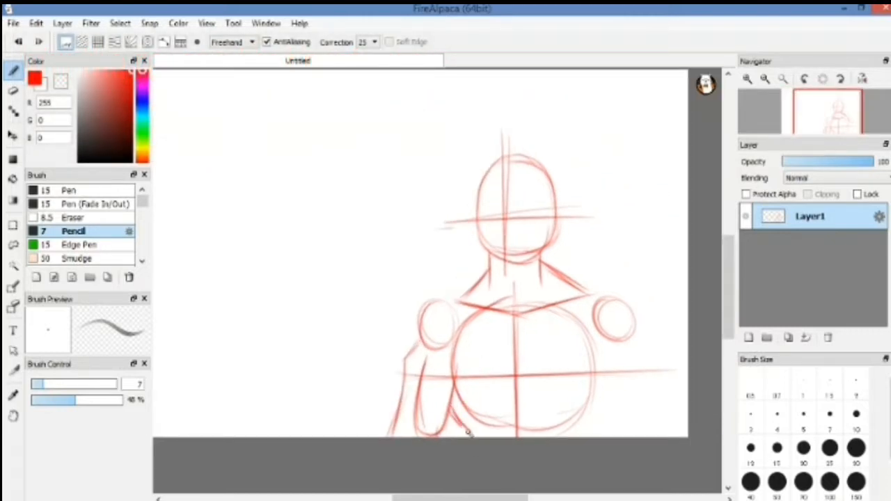
drag(449, 407, 473, 437)
drag(393, 326, 379, 321)
- Rough in the right shoulder contour and right arm down to the canvas edge
mouse_move(487, 298)
mouse_down()
mouse_move(507, 313)
mouse_move(508, 355)
mouse_move(533, 416)
mouse_up()
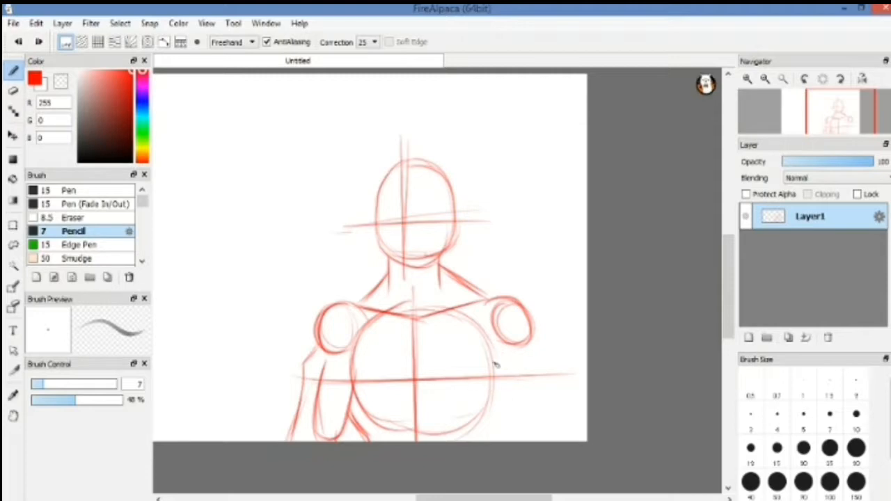
drag(523, 359, 528, 417)
drag(524, 360, 529, 419)
drag(496, 370, 523, 427)
key(ctrl+z)
drag(535, 343, 550, 441)
mouse_move(494, 356)
mouse_down()
mouse_move(502, 419)
mouse_move(518, 430)
mouse_up()
drag(505, 414, 495, 441)
drag(462, 322, 513, 370)
- Add a new layer above the red sketch and set the pencil colour to blue (0, 22, 255)
scroll(527, 334, down, 3)
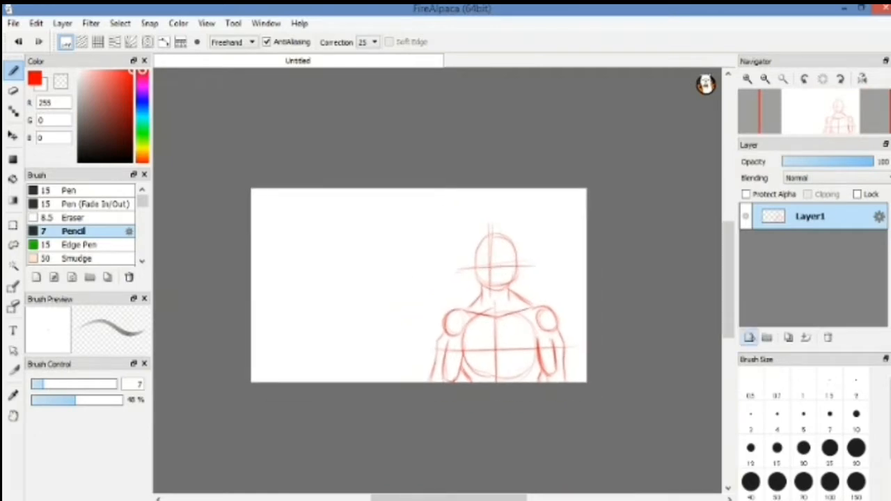
click(748, 337)
drag(142, 91, 142, 102)
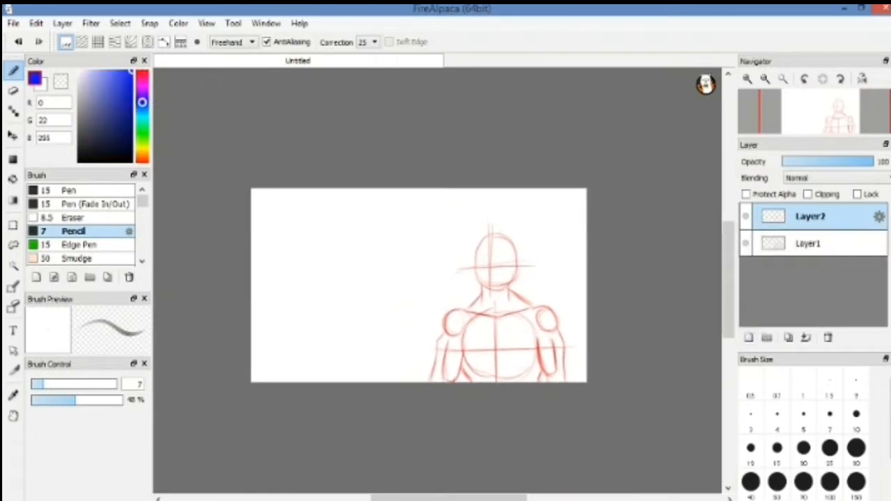
- Trace a refined blue head outline with an angular jaw and pointed chin over the red oval
scroll(461, 247, up, 3)
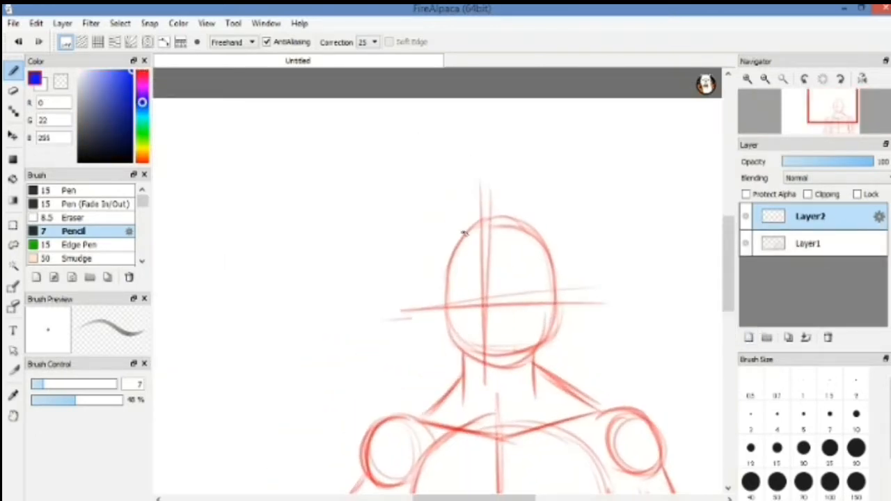
mouse_move(464, 234)
mouse_down()
mouse_move(458, 173)
mouse_move(436, 153)
mouse_move(409, 169)
mouse_move(413, 267)
mouse_move(459, 295)
mouse_move(513, 269)
mouse_move(528, 245)
mouse_move(504, 270)
mouse_move(514, 245)
mouse_move(512, 157)
mouse_up()
mouse_move(440, 142)
mouse_down()
mouse_move(506, 154)
mouse_move(421, 155)
mouse_up()
drag(436, 238, 447, 182)
drag(537, 271, 508, 278)
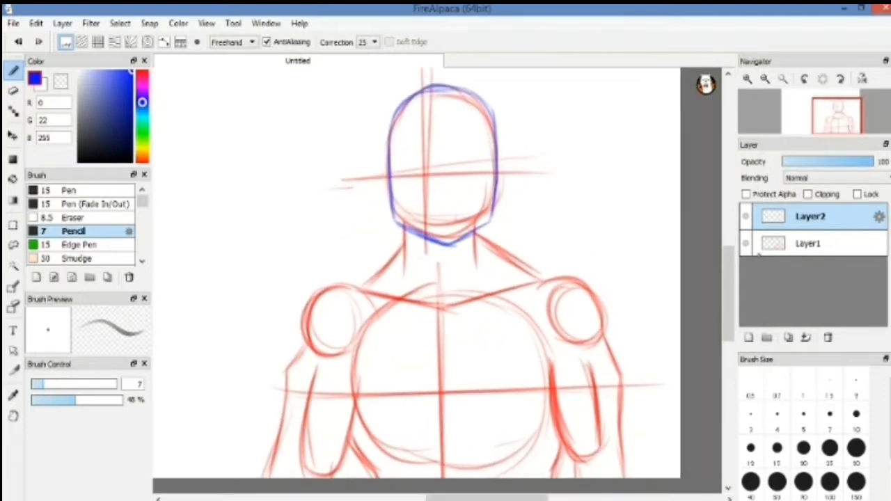
- Lower the opacity of Layer1 slightly to fade the red sketch, and make Layer2 the active layer again
click(826, 244)
click(837, 161)
click(857, 162)
click(829, 218)
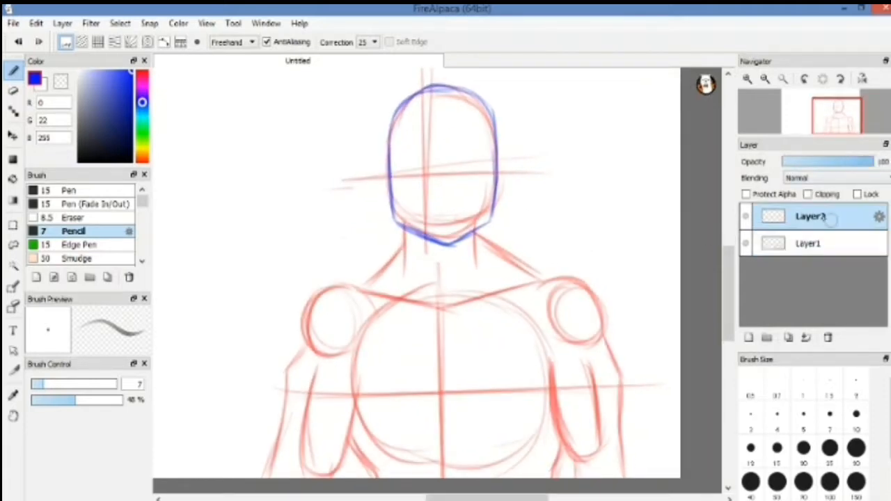
- Trace the left side of the neck, the left shoulder and the outer left arm in blue
scroll(408, 215, up, 2)
drag(448, 203, 447, 259)
mouse_move(555, 199)
mouse_down()
mouse_move(554, 245)
mouse_move(513, 224)
mouse_move(513, 183)
mouse_move(576, 233)
mouse_up()
key(ctrl+z)
mouse_move(404, 183)
mouse_down()
mouse_move(348, 242)
mouse_move(466, 221)
mouse_move(387, 230)
mouse_move(361, 313)
mouse_up()
drag(359, 275, 366, 318)
mouse_move(360, 323)
mouse_down()
mouse_move(416, 256)
mouse_move(397, 274)
mouse_up()
drag(404, 262, 384, 413)
- Trace the right side of the neck, the right shoulder and the outer right arm in blue
mouse_move(593, 234)
mouse_down()
mouse_move(328, 273)
mouse_move(285, 305)
mouse_up()
mouse_move(425, 212)
mouse_down()
mouse_move(491, 219)
mouse_move(527, 311)
mouse_up()
drag(490, 217, 532, 294)
drag(530, 261, 506, 165)
mouse_move(505, 200)
mouse_down()
mouse_move(529, 295)
mouse_move(535, 384)
mouse_up()
drag(390, 317, 457, 284)
mouse_move(493, 190)
mouse_down()
mouse_move(488, 207)
mouse_move(498, 218)
mouse_up()
mouse_move(498, 217)
mouse_down()
mouse_move(499, 266)
mouse_move(534, 354)
mouse_move(521, 345)
mouse_up()
key(ctrl+z)
- Trace the armpits and inner arm edges along the torso in blue down to the canvas edge
mouse_move(249, 219)
mouse_down()
mouse_move(417, 232)
mouse_move(401, 257)
mouse_up()
mouse_move(402, 259)
mouse_down()
mouse_move(417, 191)
mouse_move(404, 298)
mouse_move(388, 303)
mouse_up()
mouse_move(385, 292)
mouse_down()
mouse_move(381, 315)
mouse_move(397, 314)
mouse_move(398, 328)
mouse_up()
mouse_move(669, 292)
mouse_down()
mouse_move(527, 267)
mouse_move(514, 300)
mouse_up()
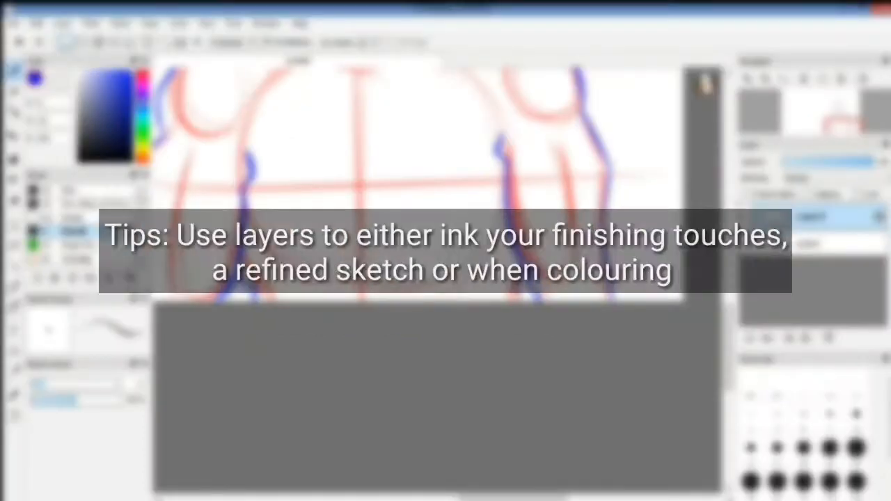
drag(453, 226, 490, 404)
scroll(452, 278, down, 3)
mouse_move(434, 178)
mouse_down()
mouse_move(443, 232)
mouse_move(423, 149)
mouse_up()
- Draw an ear on each side of the head at the height of the horizontal guide line
scroll(422, 150, up, 4)
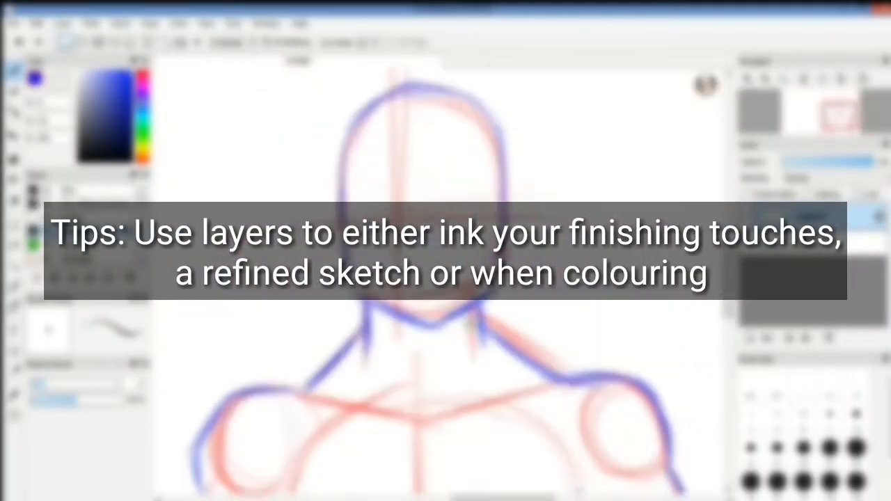
drag(334, 228, 352, 305)
drag(661, 261, 531, 253)
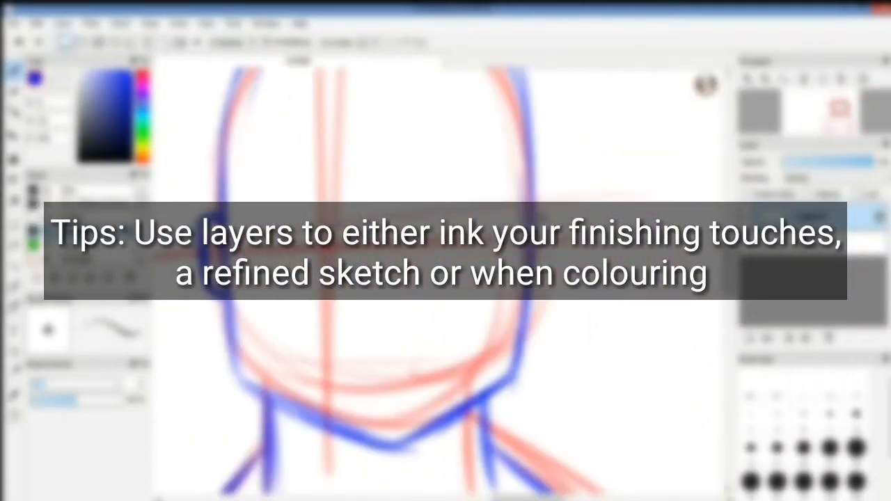
mouse_move(538, 211)
mouse_down()
mouse_move(555, 249)
mouse_move(536, 286)
mouse_up()
drag(539, 254, 565, 286)
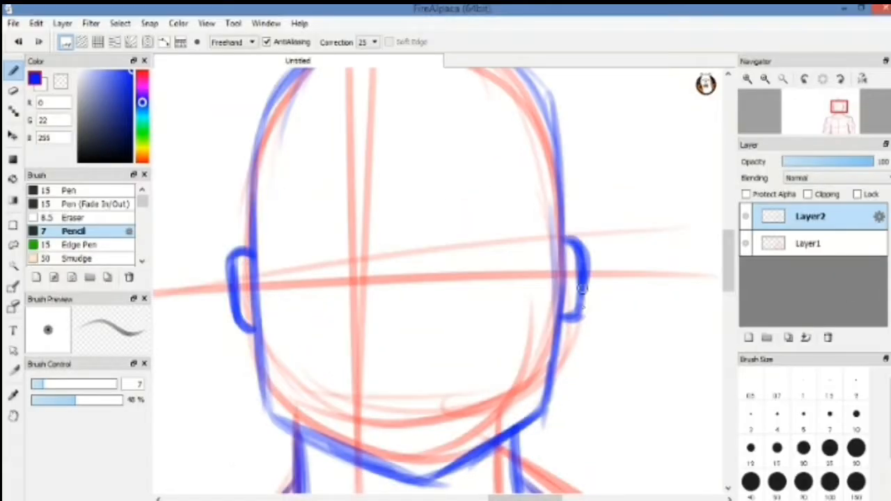
- Draw a spiky hair outline around the head, ending in pointed tufts beside both ears
scroll(457, 193, down, 2)
scroll(449, 208, up, 4)
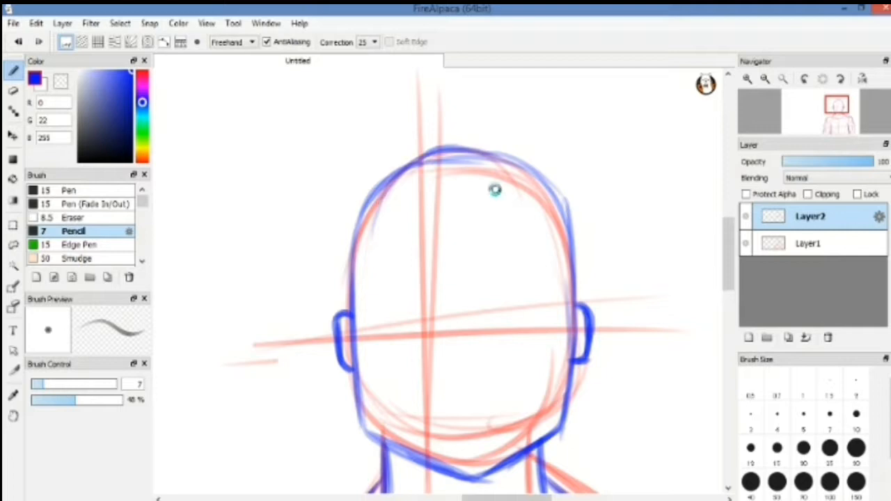
mouse_move(454, 186)
mouse_down()
mouse_move(428, 169)
mouse_move(433, 210)
mouse_up()
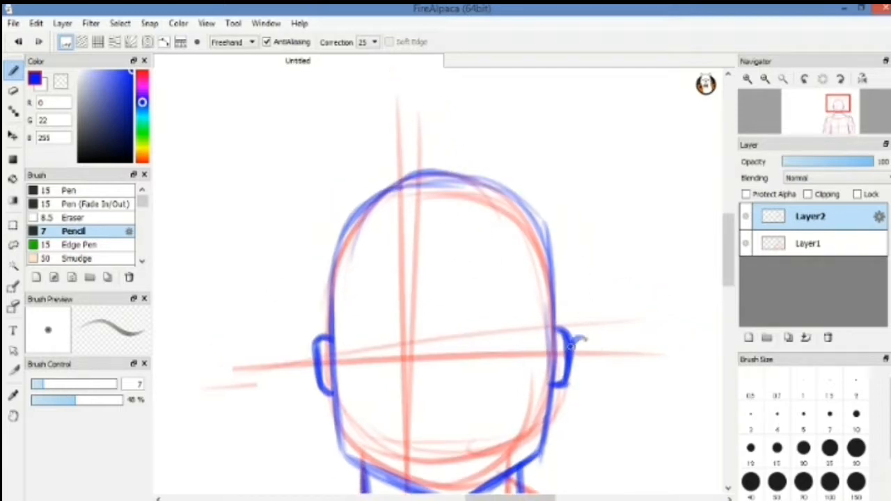
key(ctrl+z)
mouse_move(568, 339)
mouse_down()
mouse_move(589, 314)
mouse_move(582, 304)
mouse_up()
mouse_move(585, 194)
mouse_down()
mouse_move(572, 334)
mouse_move(557, 237)
mouse_move(584, 321)
mouse_move(547, 263)
mouse_move(496, 259)
mouse_move(445, 227)
mouse_move(442, 253)
mouse_up()
mouse_move(442, 253)
mouse_down()
mouse_move(548, 189)
mouse_move(481, 196)
mouse_move(430, 273)
mouse_move(463, 265)
mouse_up()
mouse_move(454, 271)
mouse_down()
mouse_move(477, 199)
mouse_move(449, 285)
mouse_move(460, 297)
mouse_move(464, 233)
mouse_up()
mouse_move(458, 237)
mouse_down()
mouse_move(459, 298)
mouse_move(462, 175)
mouse_up()
drag(525, 211, 483, 277)
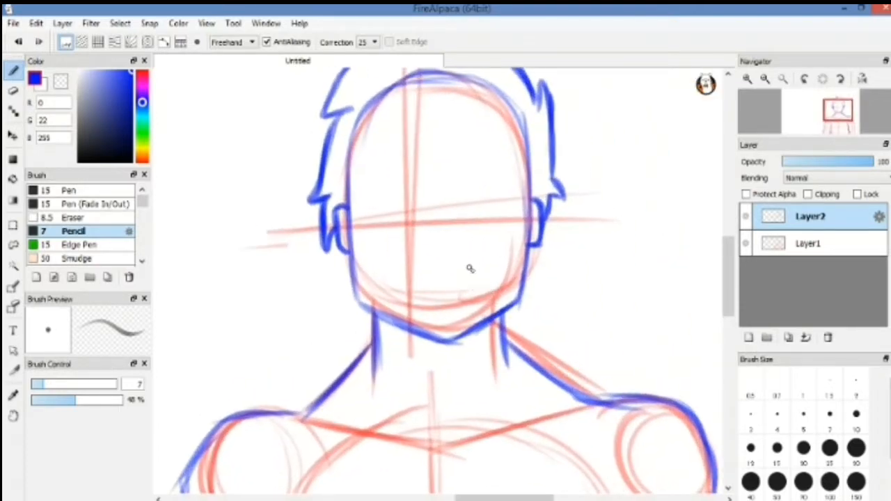
- Draw the right side of the hood from the jaw to the shoulder and the right jacket edge down to the canvas edge
mouse_move(471, 310)
mouse_down()
mouse_move(489, 160)
mouse_move(521, 215)
mouse_move(550, 234)
mouse_move(548, 264)
mouse_move(519, 329)
mouse_up()
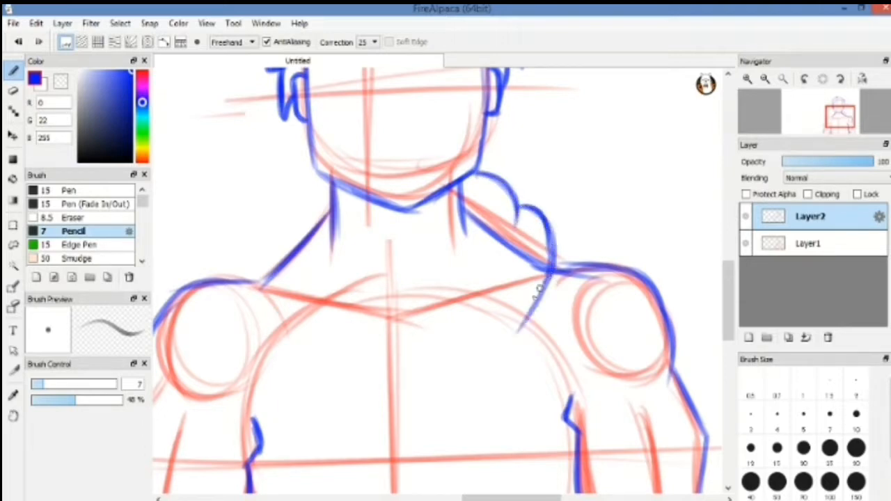
drag(545, 281, 511, 311)
drag(523, 301, 479, 409)
drag(495, 343, 472, 450)
mouse_move(499, 295)
mouse_down()
mouse_move(504, 211)
mouse_move(465, 236)
mouse_up()
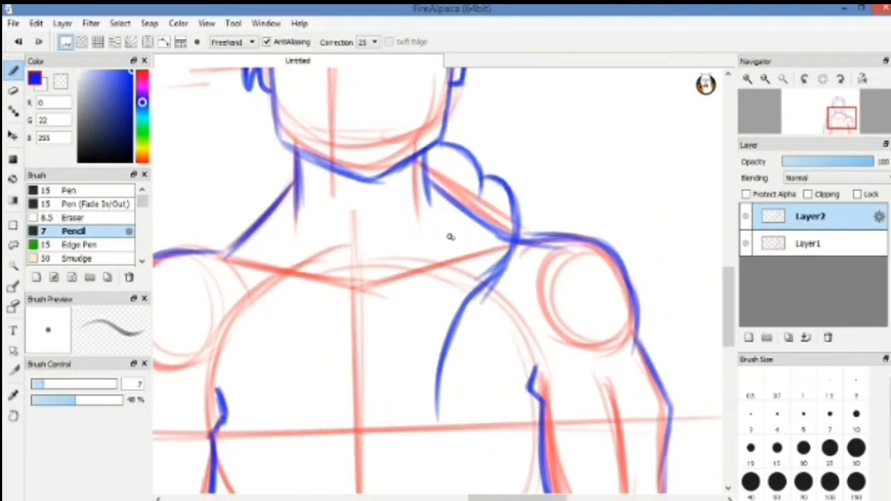
drag(345, 226, 369, 113)
drag(461, 311, 459, 456)
drag(459, 457, 467, 378)
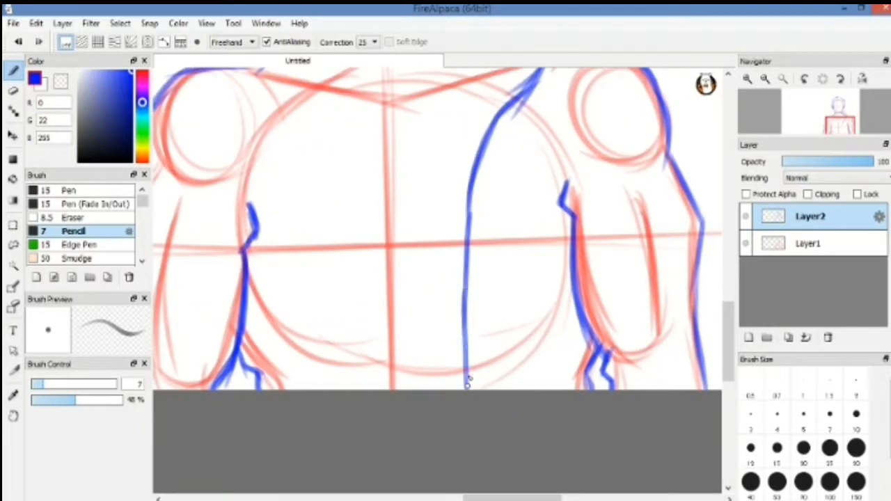
- Draw the left side of the hood from the jaw to the shoulder and the left jacket edge down the chest
drag(296, 87, 370, 232)
mouse_move(411, 196)
mouse_down()
mouse_move(388, 220)
mouse_move(391, 253)
mouse_up()
mouse_move(408, 195)
mouse_down()
mouse_move(390, 252)
mouse_move(409, 203)
mouse_up()
drag(407, 200, 368, 252)
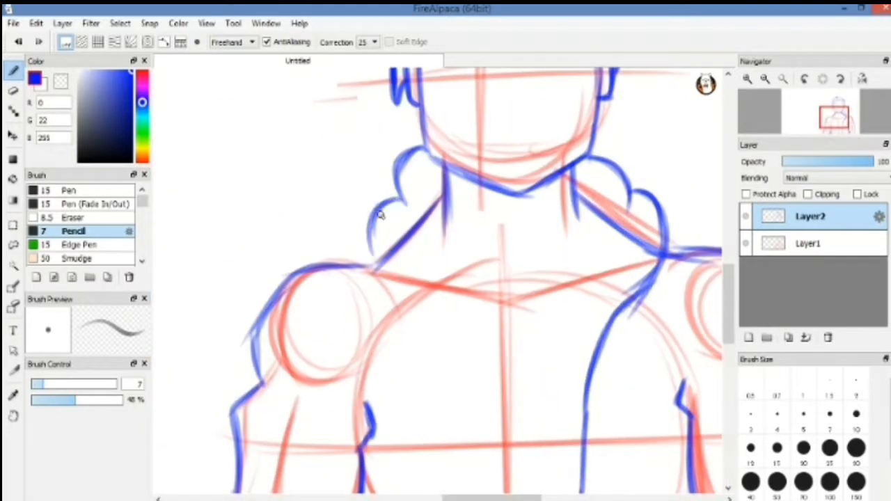
drag(377, 215, 445, 308)
drag(399, 291, 474, 313)
mouse_move(457, 311)
mouse_down()
mouse_move(458, 250)
mouse_move(491, 341)
mouse_up()
mouse_move(491, 341)
mouse_down()
mouse_move(481, 250)
mouse_move(483, 430)
mouse_move(366, 465)
mouse_up()
- Erase the blue neck-to-shoulder lines inside both sides of the hood
key(e)
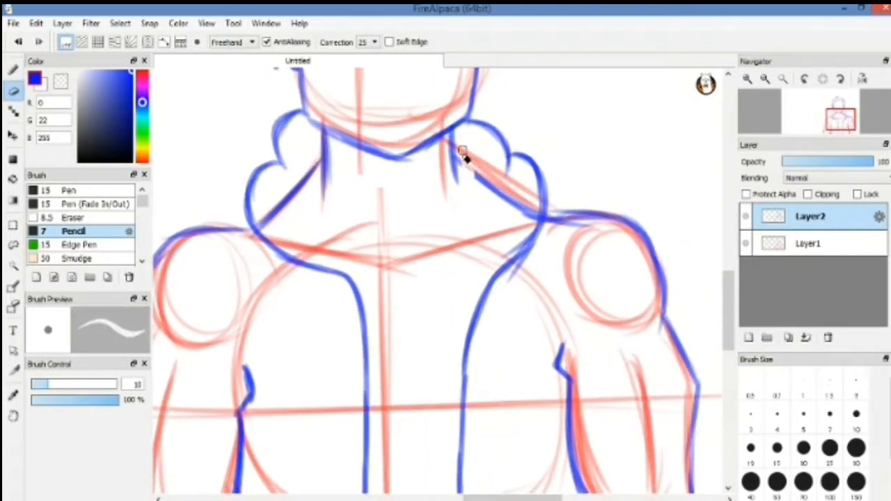
drag(461, 149, 537, 217)
mouse_move(319, 157)
mouse_down()
mouse_move(295, 197)
mouse_move(278, 202)
mouse_up()
- Draw the right inner edge of the hood from the side of the neck down into the jacket opening
key(b)
drag(485, 167, 462, 241)
mouse_move(484, 170)
mouse_down()
mouse_move(463, 213)
mouse_move(444, 309)
mouse_up()
drag(444, 306, 450, 373)
scroll(458, 344, down, 2)
drag(443, 263, 457, 391)
drag(452, 304, 458, 411)
scroll(454, 293, up, 3)
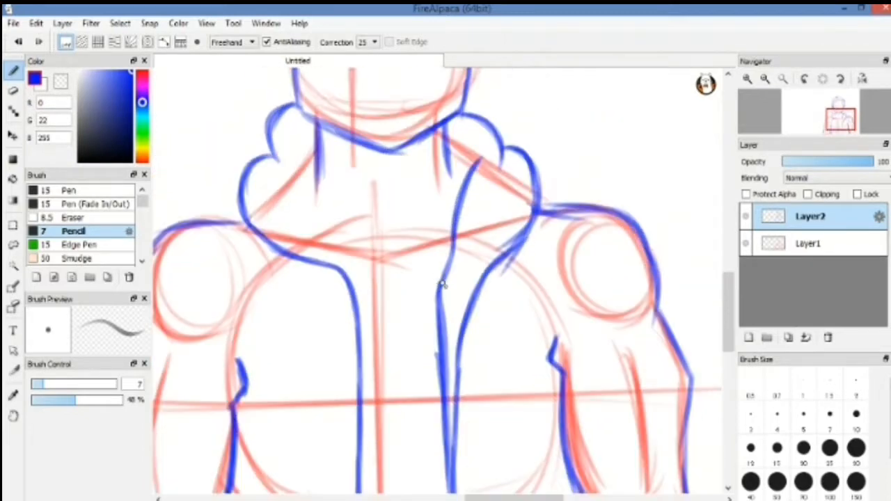
mouse_move(449, 138)
mouse_down()
mouse_move(481, 157)
mouse_move(473, 167)
mouse_move(565, 139)
mouse_up()
key(ctrl+z)
key(ctrl+z)
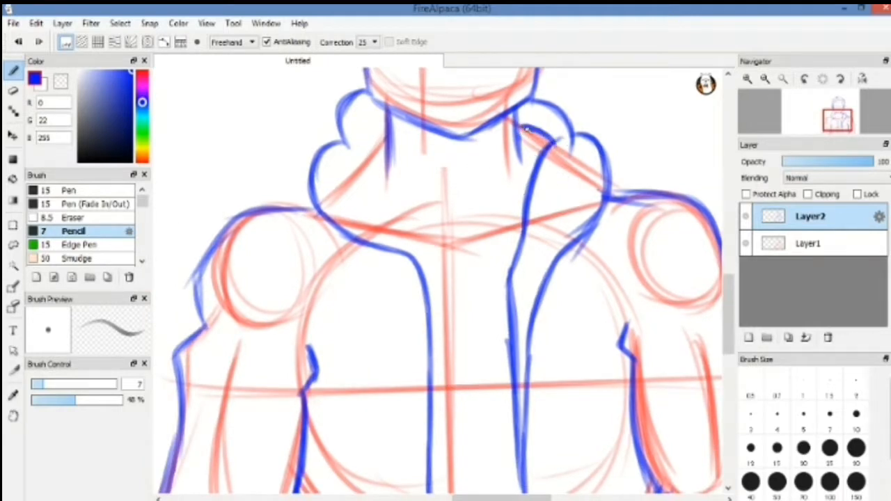
- Draw the left inner edge of the hood down into the jacket opening, with a short fold against the neck
drag(385, 171, 450, 158)
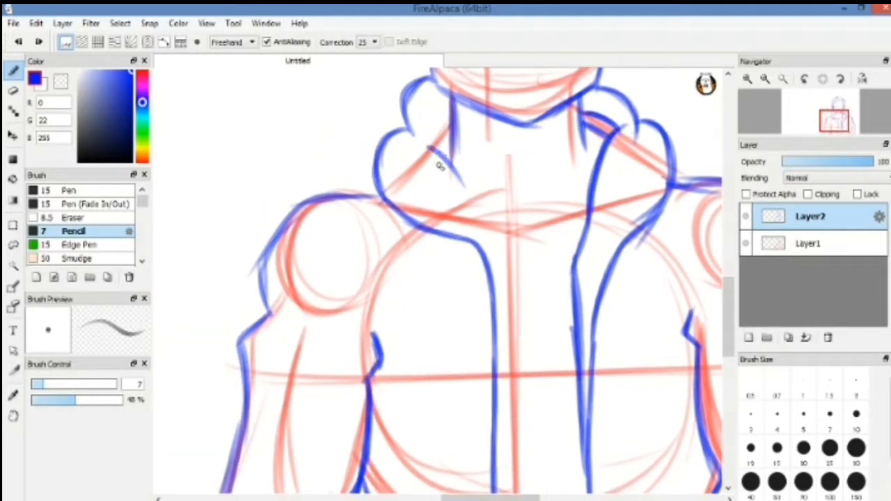
scroll(480, 181, down, 2)
mouse_move(492, 357)
mouse_down()
mouse_move(503, 277)
mouse_move(499, 143)
mouse_move(520, 246)
mouse_up()
mouse_move(450, 174)
mouse_down()
mouse_move(508, 222)
mouse_move(532, 260)
mouse_up()
drag(512, 209, 528, 239)
drag(488, 189, 475, 208)
mouse_move(630, 209)
mouse_down()
mouse_move(544, 202)
mouse_move(500, 214)
mouse_up()
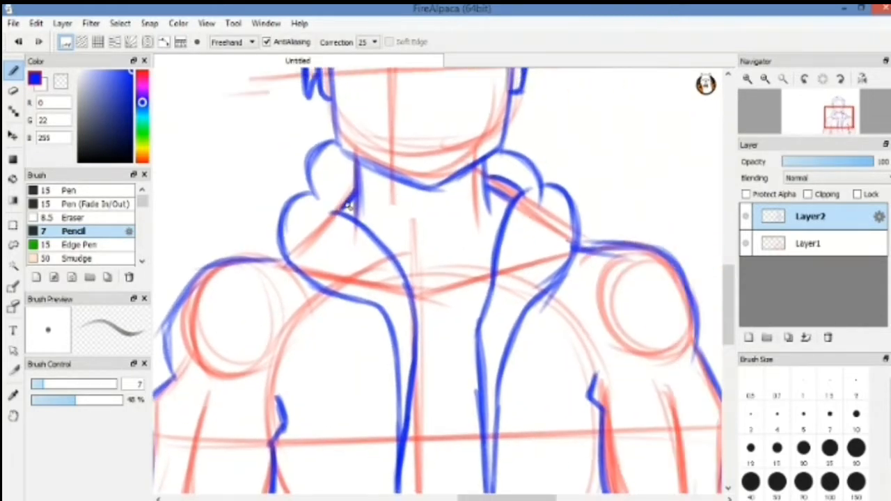
mouse_move(354, 186)
mouse_down()
mouse_move(332, 212)
mouse_move(359, 201)
mouse_up()
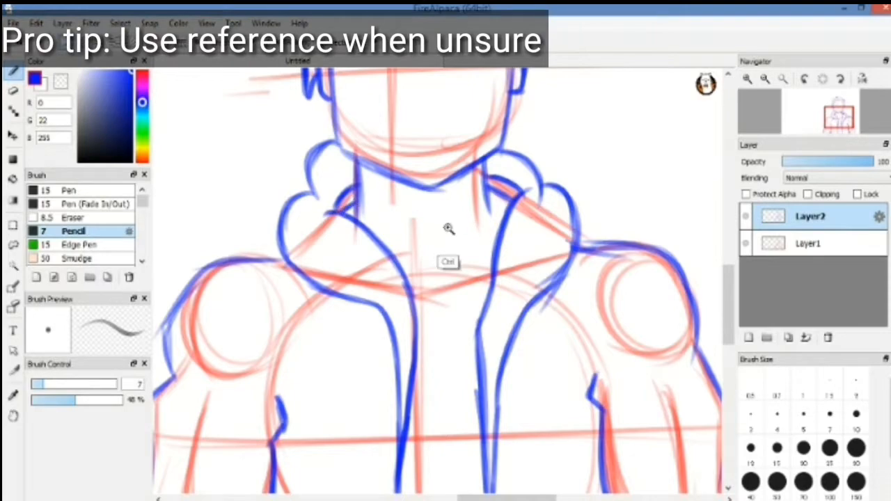
- Draw a curved shirt neckline between the inner hood edges and two slanted neck lines converging above it
drag(450, 231, 432, 305)
drag(430, 307, 417, 207)
scroll(417, 206, up, 1)
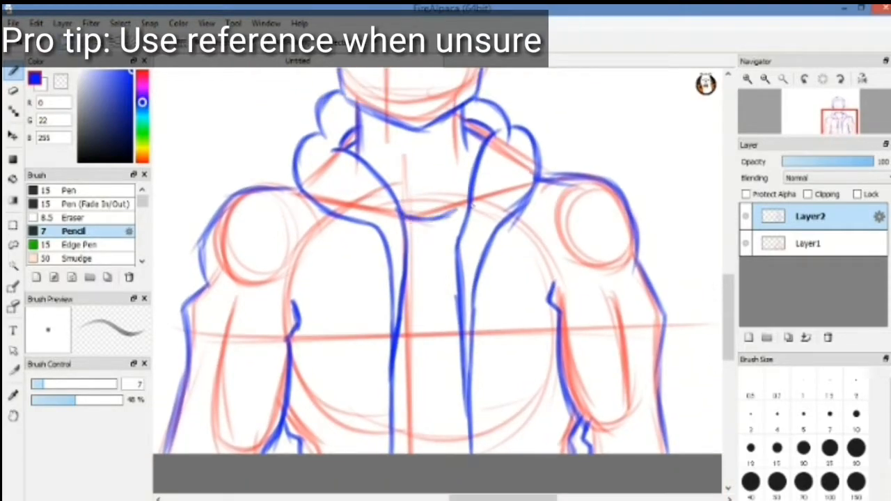
drag(473, 206, 475, 201)
mouse_move(449, 245)
mouse_down()
mouse_move(462, 199)
mouse_move(429, 210)
mouse_move(454, 243)
mouse_up()
drag(440, 296, 445, 250)
drag(459, 243, 476, 163)
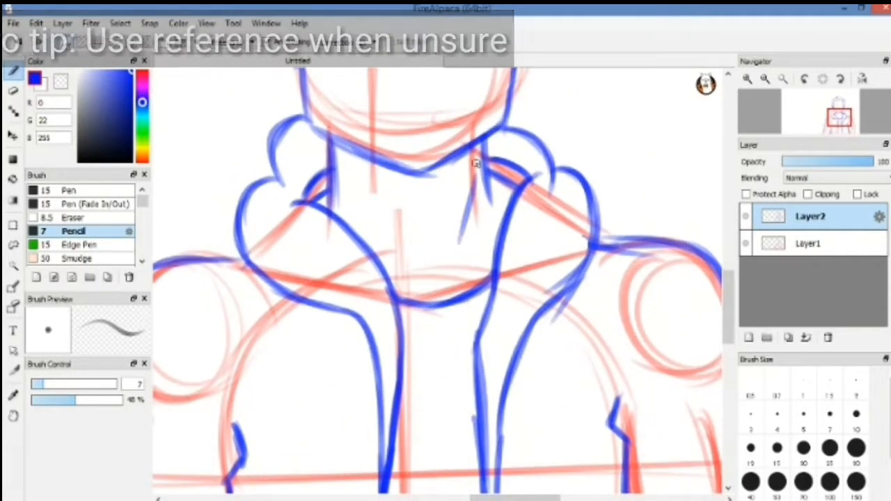
scroll(417, 202, down, 3)
scroll(476, 235, up, 1)
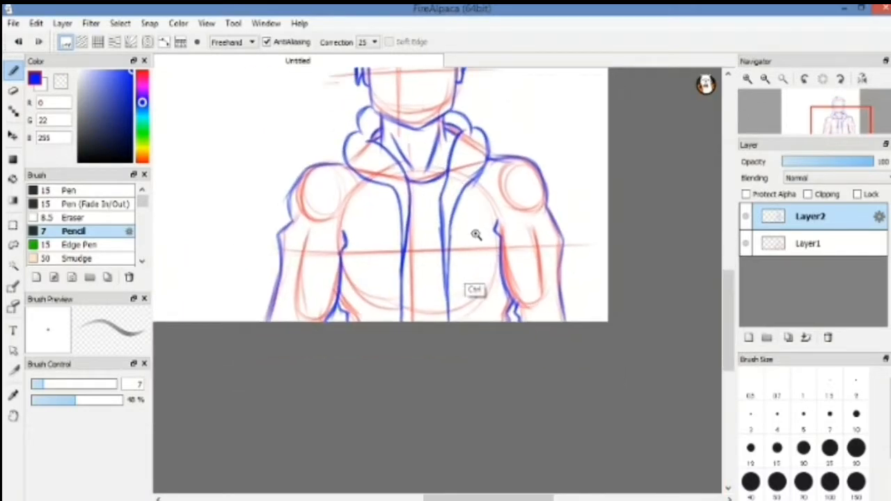
- Clear part of the right jacket edge and draw a hanging drawstring there below the hood
scroll(476, 234, up, 3)
key(e)
mouse_move(454, 183)
mouse_down()
mouse_move(444, 203)
mouse_move(456, 211)
mouse_move(451, 227)
mouse_move(472, 197)
mouse_move(471, 330)
mouse_up()
key(b)
mouse_move(473, 295)
mouse_down()
mouse_move(467, 202)
mouse_move(487, 332)
mouse_up()
mouse_move(445, 90)
mouse_down()
mouse_move(486, 209)
mouse_move(486, 324)
mouse_move(495, 329)
mouse_move(452, 122)
mouse_up()
drag(480, 292, 531, 376)
drag(490, 262, 519, 188)
drag(366, 237, 474, 231)
- Clear part of the left jacket edge and draw a matching hanging drawstring below the hood
key(e)
mouse_move(408, 185)
mouse_down()
mouse_move(417, 213)
mouse_move(401, 239)
mouse_move(405, 320)
mouse_up()
key(b)
drag(405, 320, 419, 241)
drag(420, 187, 416, 367)
drag(422, 105, 403, 296)
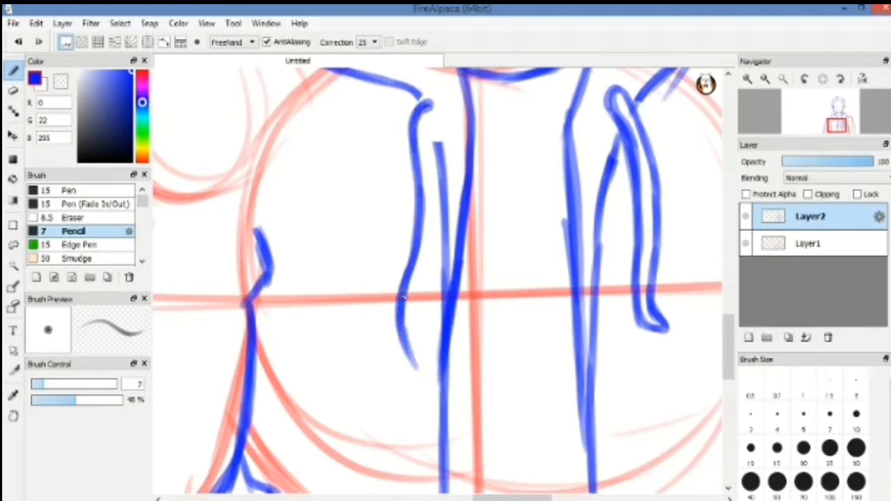
mouse_move(415, 329)
mouse_down()
mouse_move(436, 187)
mouse_move(435, 106)
mouse_up()
drag(439, 153, 449, 320)
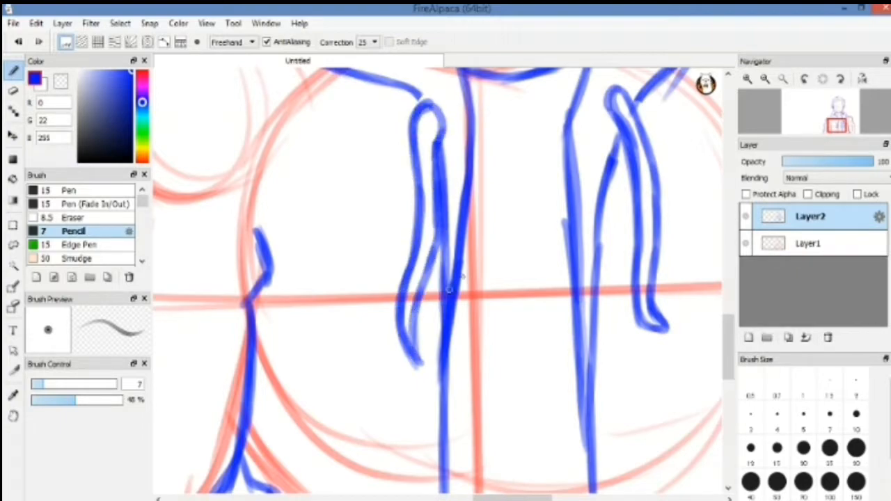
scroll(440, 317, down, 3)
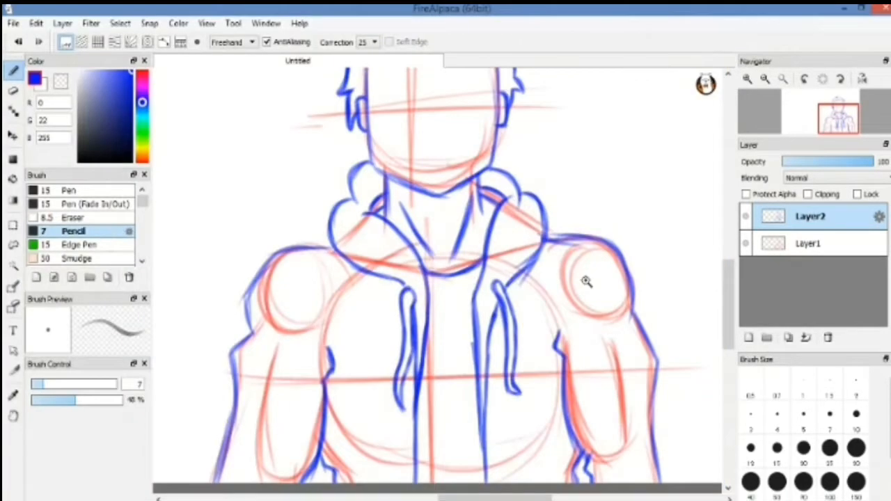
- Check the blue outlines with the Layer1 sketch hidden, and restore the layer's visibility
scroll(587, 281, down, 2)
scroll(371, 244, up, 5)
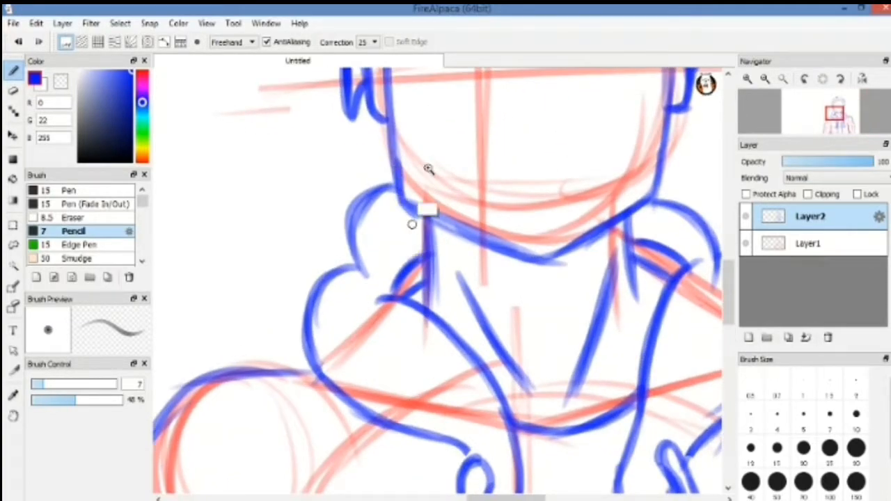
scroll(412, 223, down, 5)
click(747, 244)
click(746, 244)
drag(394, 278, 406, 239)
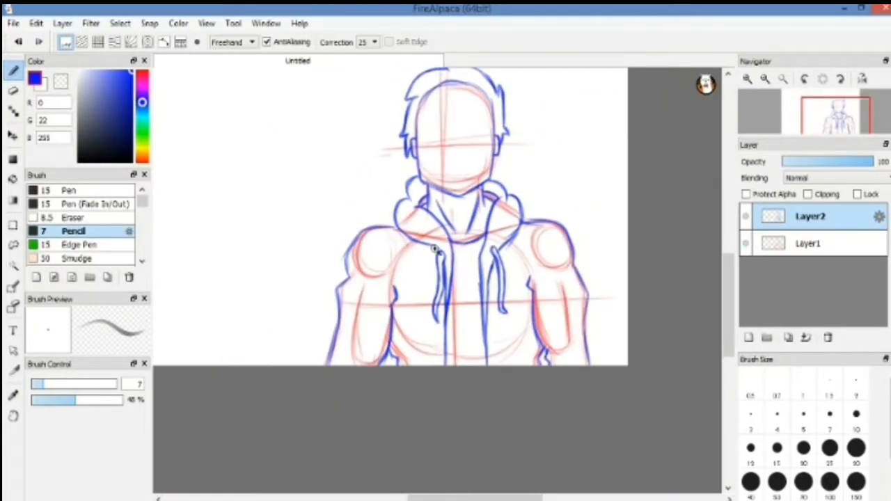
- Draw a downward-pointing triangle with curved sides on the forehead
scroll(463, 229, up, 5)
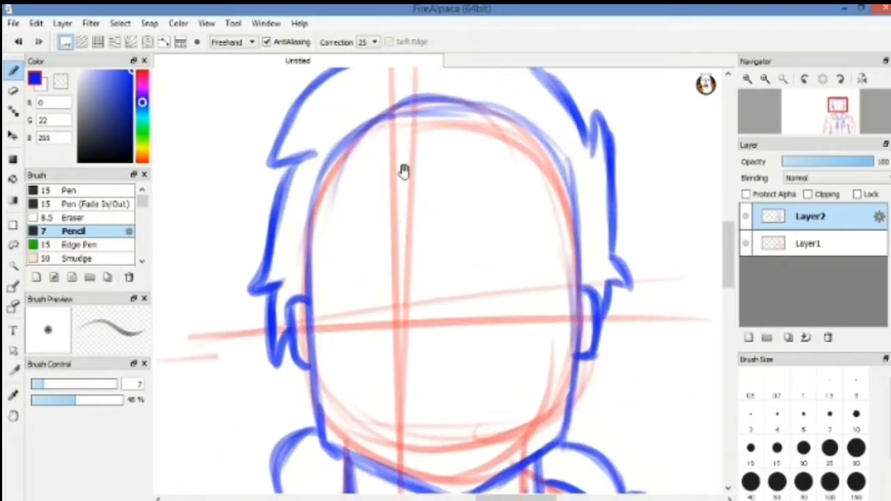
drag(352, 201, 443, 186)
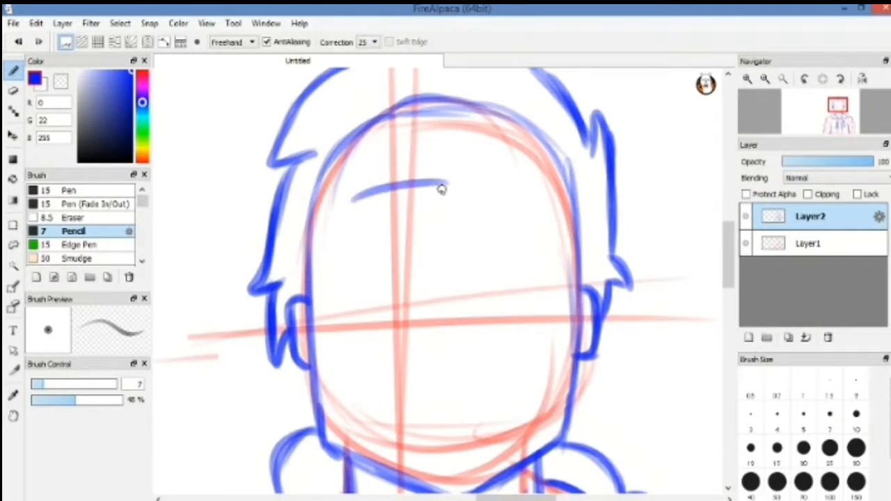
key(ctrl+z)
drag(374, 190, 510, 190)
mouse_move(365, 200)
mouse_down()
mouse_move(412, 253)
mouse_move(445, 260)
mouse_move(483, 232)
mouse_move(504, 192)
mouse_move(449, 261)
mouse_up()
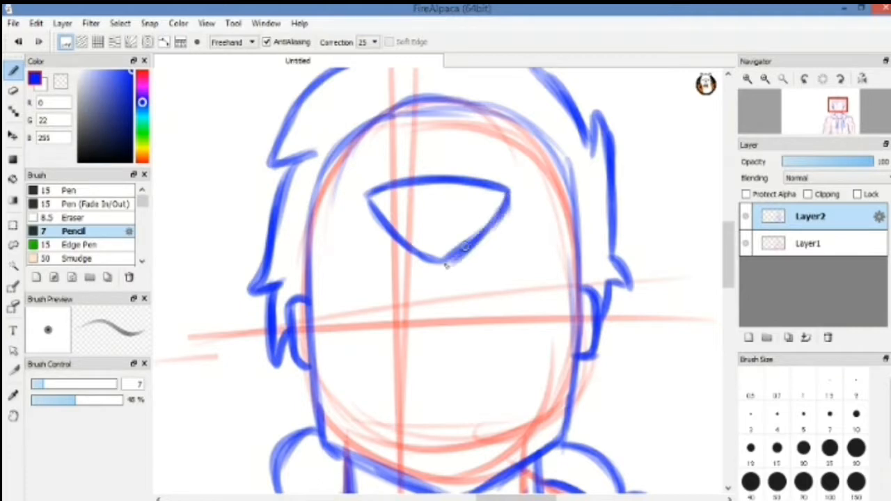
- Draw a pointed triangular marking on each side of the lower face, rising from the jawline
mouse_move(519, 387)
mouse_down()
mouse_move(464, 263)
mouse_move(487, 315)
mouse_up()
drag(468, 262, 515, 297)
drag(348, 285, 411, 302)
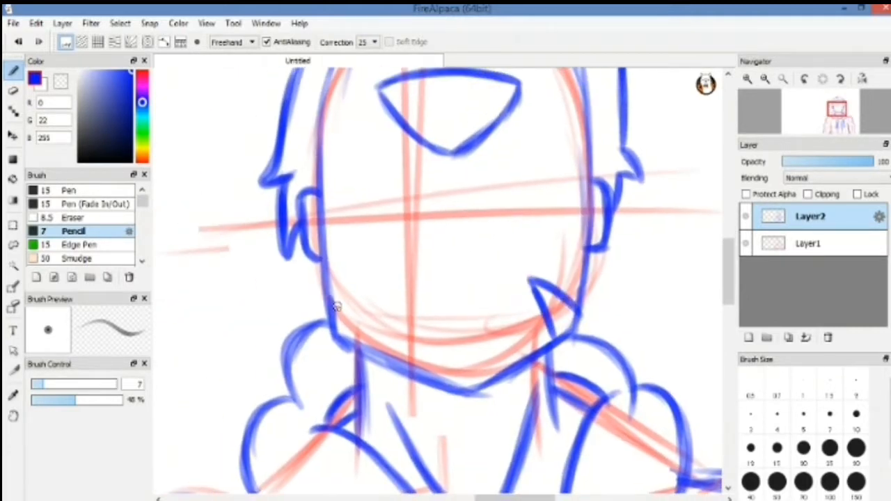
mouse_move(335, 305)
mouse_down()
mouse_move(385, 284)
mouse_move(363, 345)
mouse_up()
- Draw two large rounded-rectangle eye holes on the horizontal guide line below the forehead triangle
drag(468, 212, 435, 245)
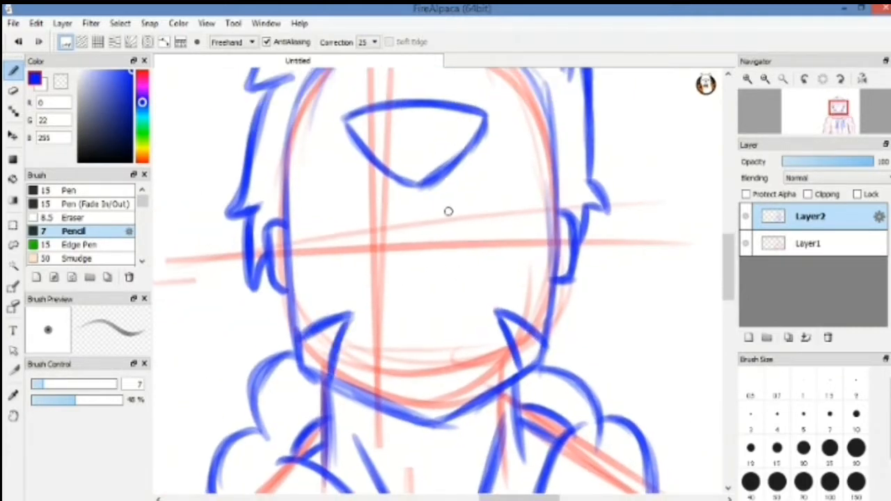
mouse_move(449, 202)
mouse_down()
mouse_move(496, 195)
mouse_move(503, 281)
mouse_move(449, 282)
mouse_up()
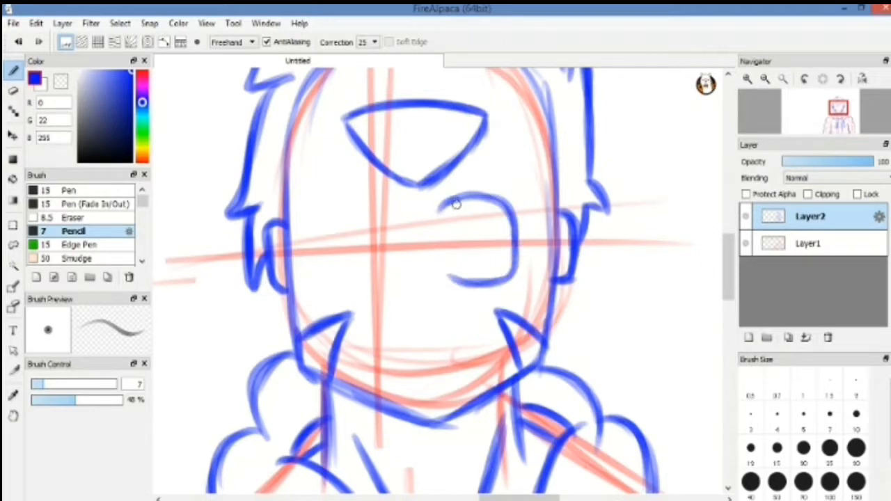
drag(456, 204, 449, 279)
mouse_move(394, 210)
mouse_down()
mouse_move(446, 219)
mouse_move(418, 208)
mouse_move(376, 254)
mouse_move(400, 277)
mouse_move(444, 292)
mouse_move(442, 237)
mouse_up()
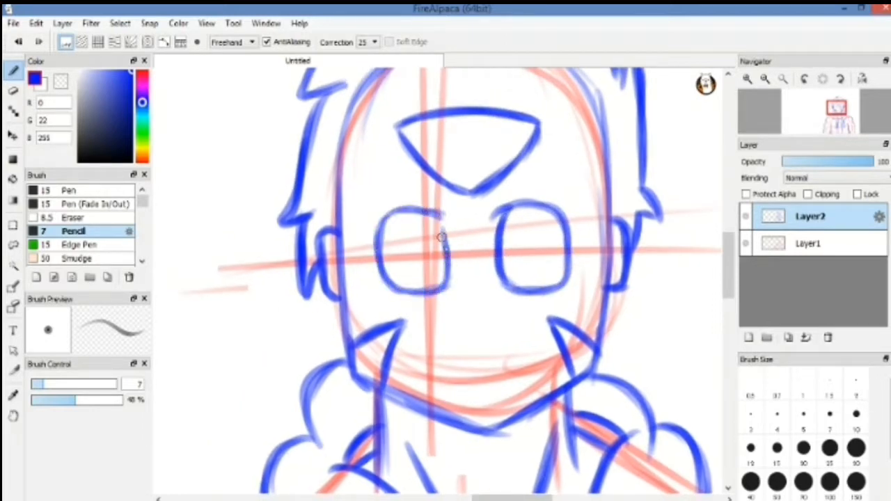
- Draw three narrow vertical oval slots across the mouth area, between the two jaw markings
scroll(435, 265, down, 2)
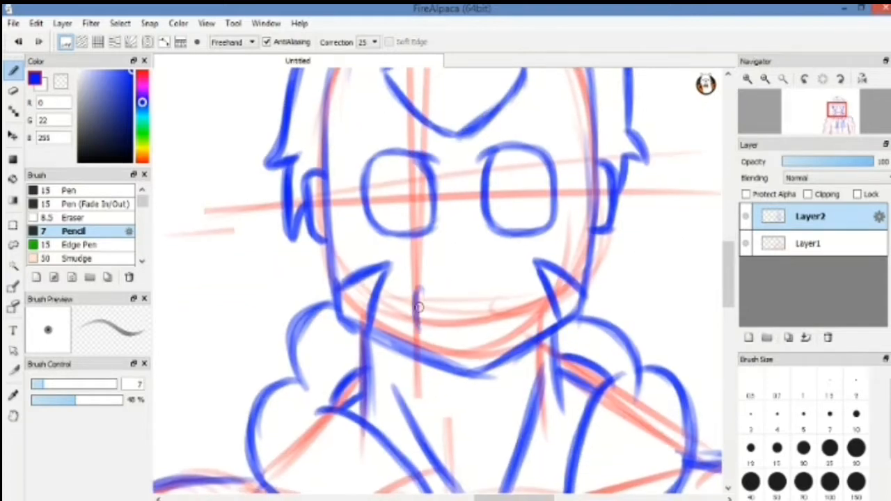
drag(420, 289, 427, 330)
mouse_move(464, 273)
mouse_down()
mouse_move(454, 298)
mouse_move(466, 276)
mouse_move(459, 298)
mouse_move(468, 341)
mouse_up()
key(ctrl+z)
drag(465, 282, 474, 333)
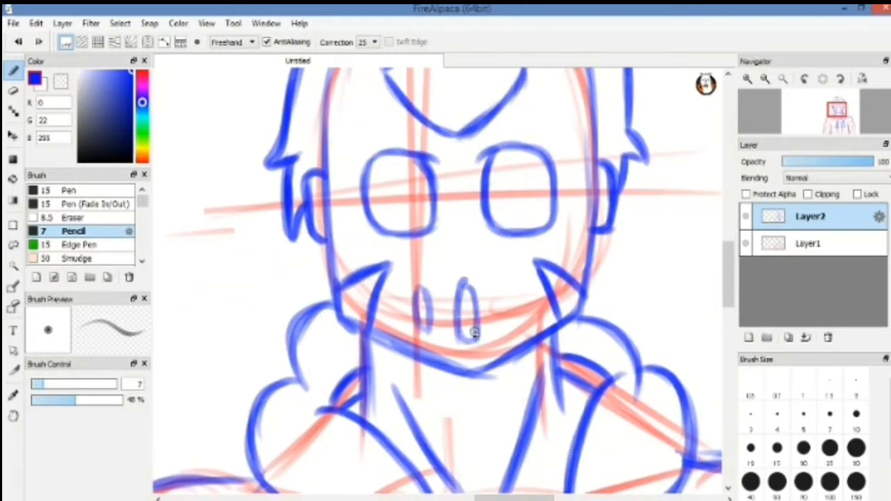
mouse_move(504, 283)
mouse_down()
mouse_move(520, 328)
mouse_move(509, 285)
mouse_up()
- Draw five small circles in an arc across the forehead above the triangle
scroll(509, 285, up, 2)
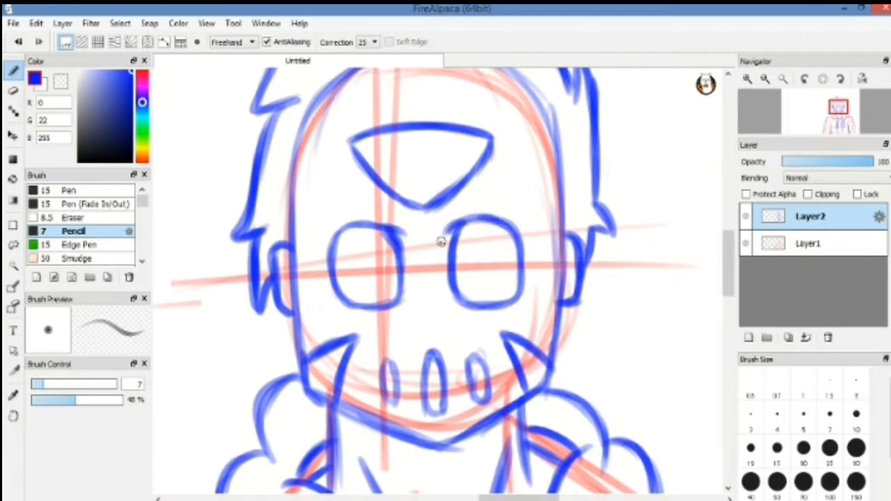
drag(371, 169, 399, 204)
drag(351, 158, 354, 157)
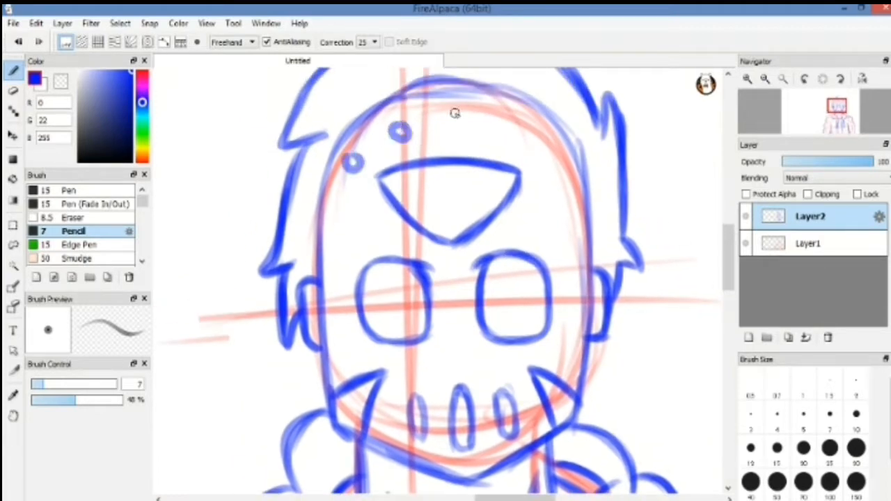
drag(453, 112, 449, 115)
drag(508, 128, 512, 126)
drag(547, 159, 552, 158)
mouse_move(497, 90)
mouse_down()
mouse_move(533, 114)
mouse_move(587, 199)
mouse_up()
mouse_move(586, 195)
mouse_down()
mouse_move(482, 87)
mouse_move(448, 89)
mouse_move(352, 128)
mouse_move(332, 165)
mouse_up()
scroll(479, 277, down, 2)
mouse_move(465, 351)
mouse_down()
mouse_move(436, 237)
mouse_move(540, 87)
mouse_up()
mouse_move(427, 176)
mouse_down()
mouse_move(351, 192)
mouse_move(358, 196)
mouse_move(302, 435)
mouse_up()
drag(595, 128, 467, 275)
drag(428, 203, 469, 318)
scroll(469, 318, up, 3)
- Erase and redraw the upper edge of the left eye hole, and touch up the right eye hole's inner upper corner
drag(431, 151, 458, 220)
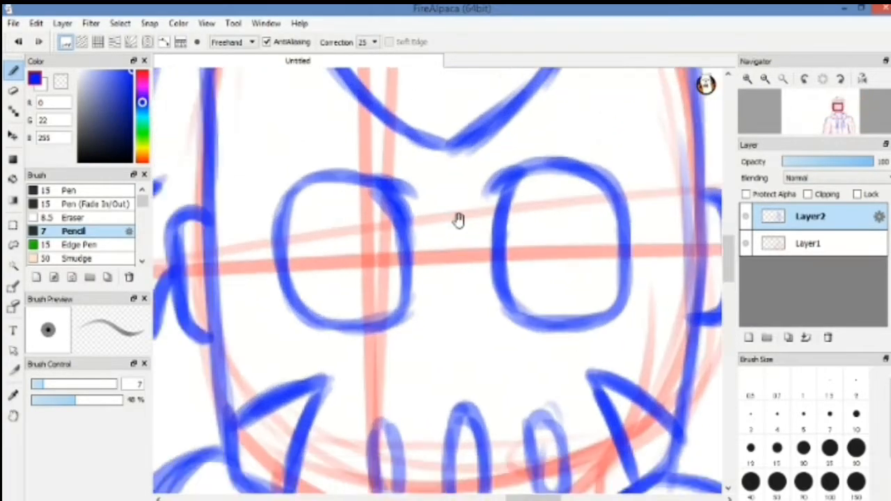
key(e)
drag(284, 202, 412, 213)
key(b)
mouse_move(281, 226)
mouse_down()
mouse_move(285, 197)
mouse_move(394, 177)
mouse_move(421, 199)
mouse_up()
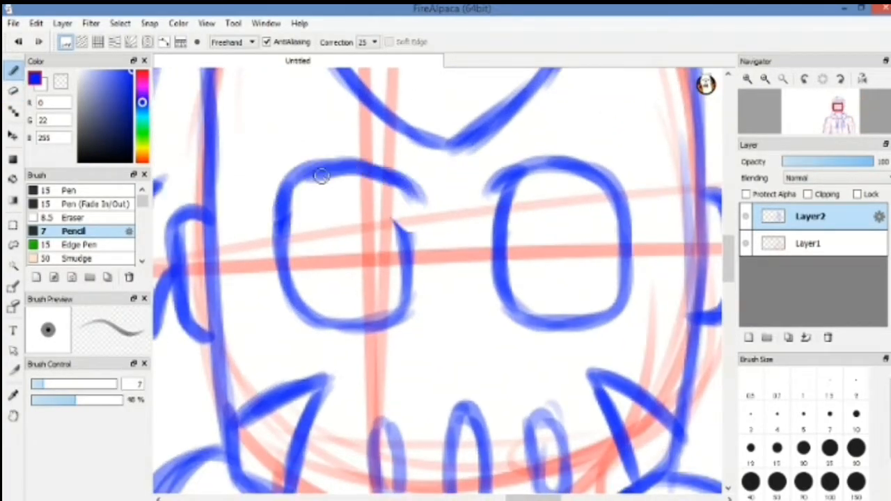
drag(321, 177, 281, 220)
drag(396, 183, 409, 263)
drag(395, 182, 432, 207)
drag(525, 171, 486, 194)
drag(539, 248, 536, 125)
drag(472, 305, 486, 317)
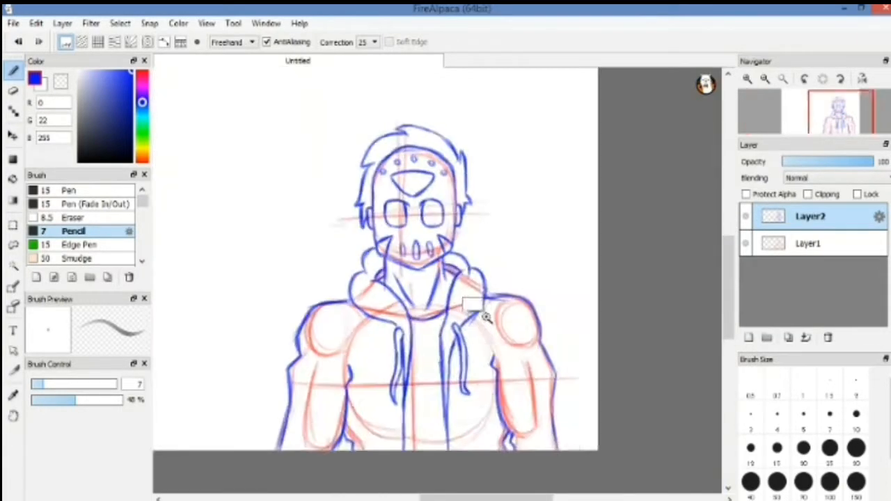
- Draw an oval pupil inside each eye hole
scroll(408, 155, up, 8)
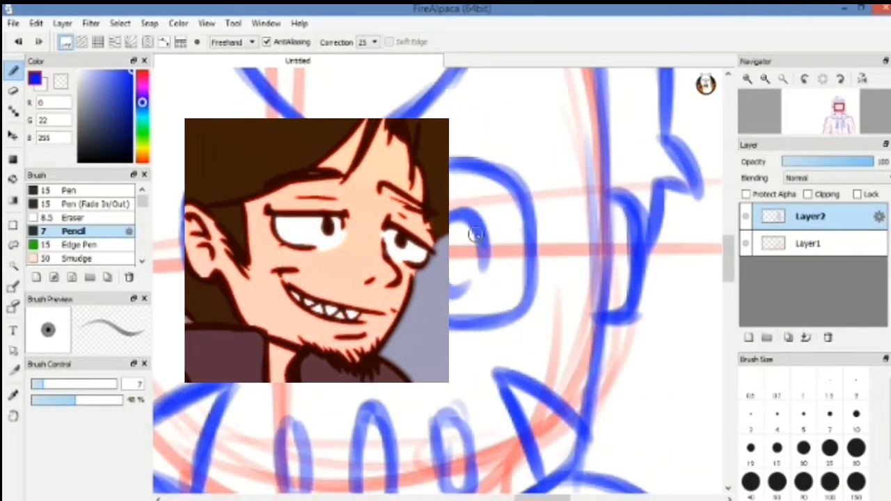
drag(476, 234, 456, 296)
drag(431, 264, 541, 264)
scroll(515, 256, down, 8)
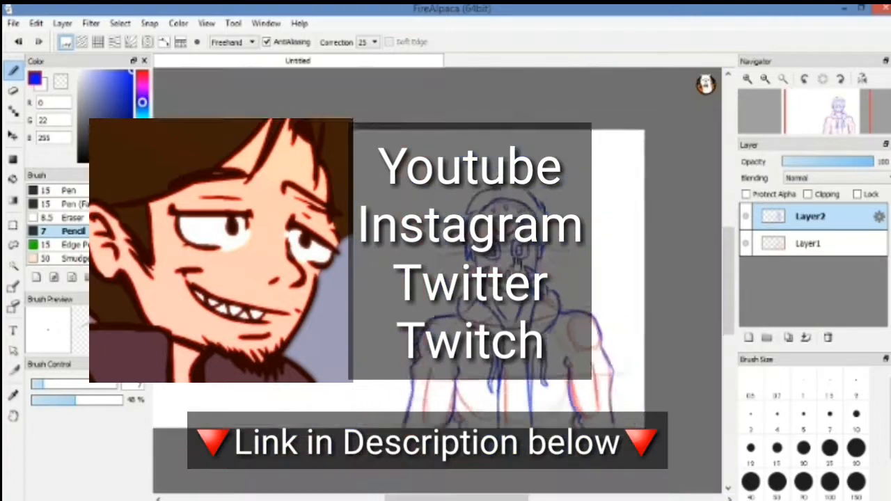
scroll(417, 279, up, 5)
scroll(652, 188, down, 4)
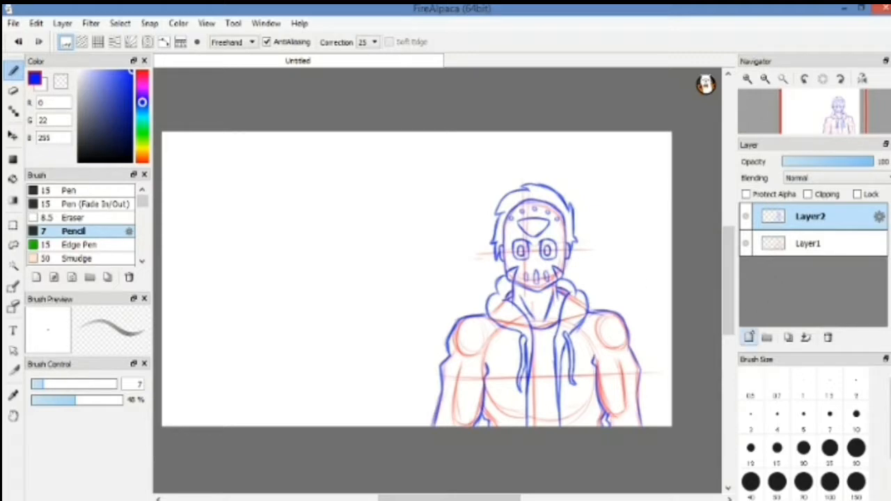
- Add a new layer above Layer2 and set the brush colour to pure red (255, 0, 0)
click(748, 337)
scroll(169, 86, left, 2)
click(142, 71)
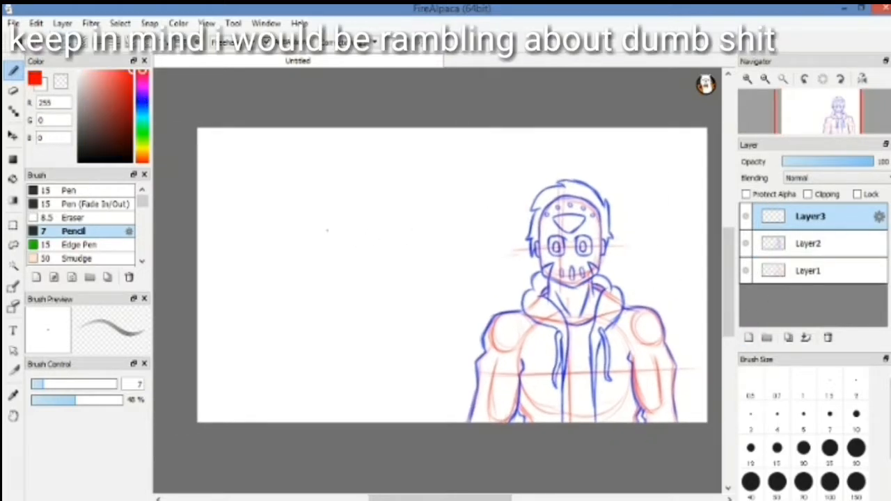
drag(336, 227, 362, 224)
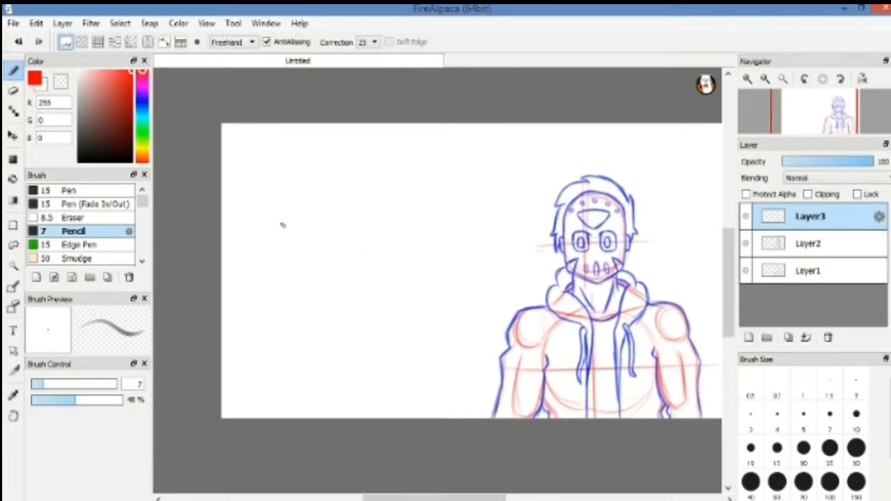
key(ctrl+z)
key(ctrl+z)
- Sketch the second figure's head in red as an upright oval with vertical and horizontal facial guide lines
drag(318, 199, 317, 220)
drag(345, 193, 386, 184)
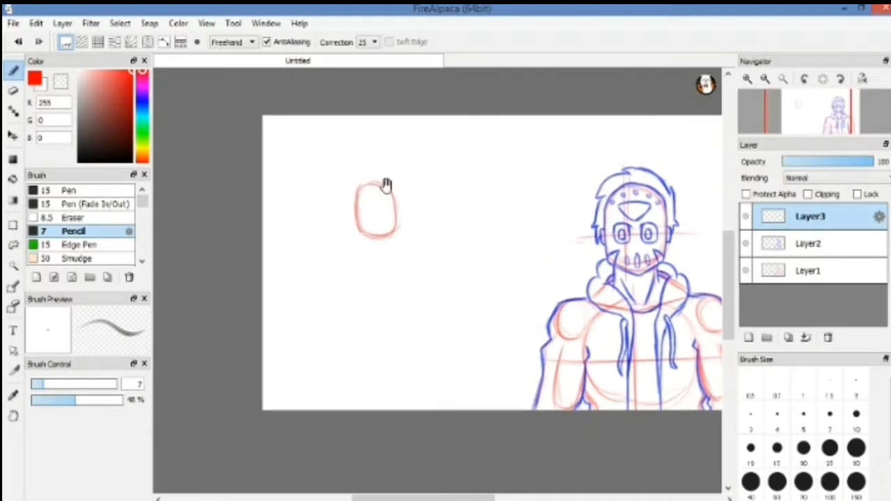
drag(390, 227, 350, 217)
- Sketch a rounded rib cage below the head, with an arched opening along its lower edge
scroll(346, 223, up, 1)
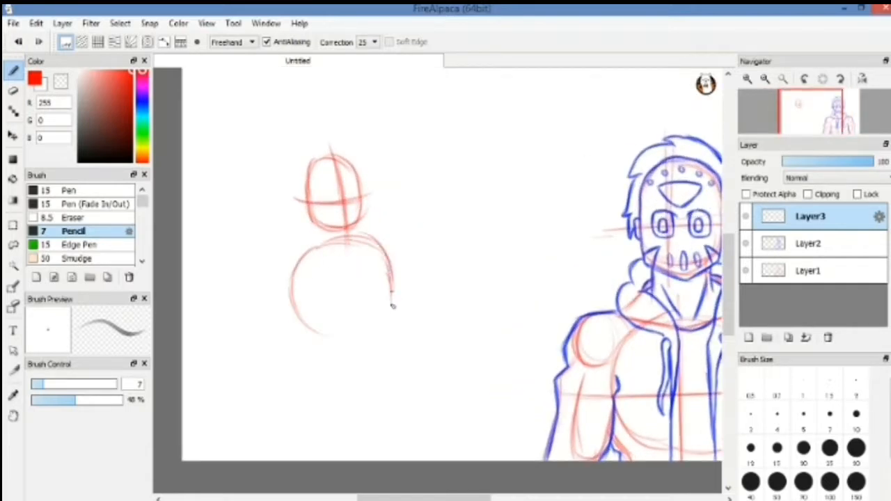
drag(337, 337, 387, 318)
drag(339, 241, 396, 306)
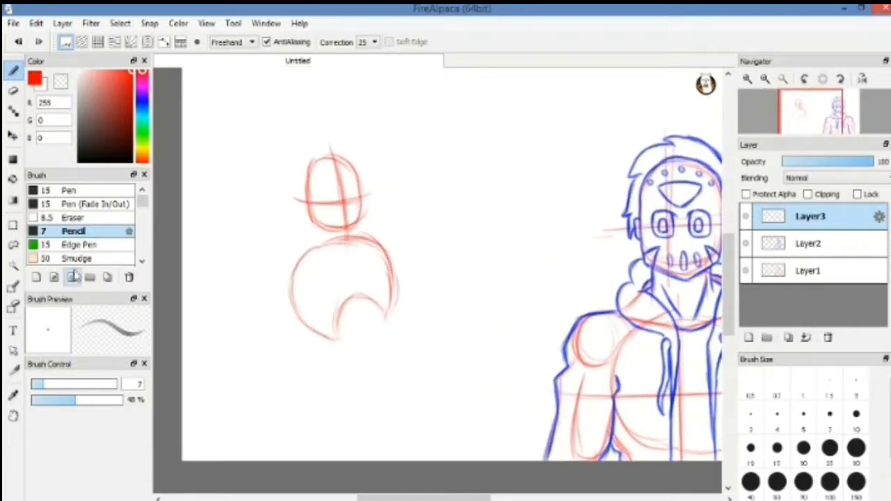
- Select the rib cage with a rectangle, move it slightly down from the head, and clear the selection
click(13, 225)
mouse_move(267, 237)
mouse_down()
mouse_move(427, 371)
mouse_move(372, 252)
mouse_move(345, 245)
mouse_move(393, 244)
mouse_move(414, 354)
mouse_up()
click(438, 282)
key(ctrl+t)
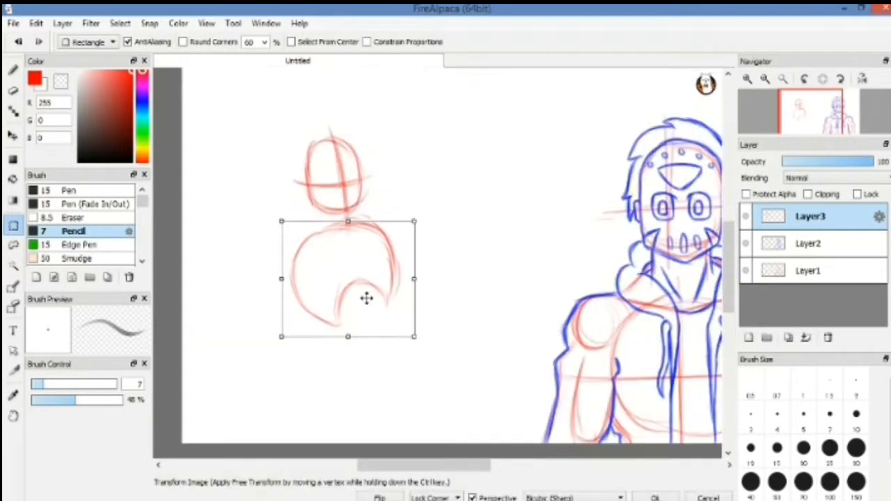
drag(366, 298, 364, 304)
key(Return)
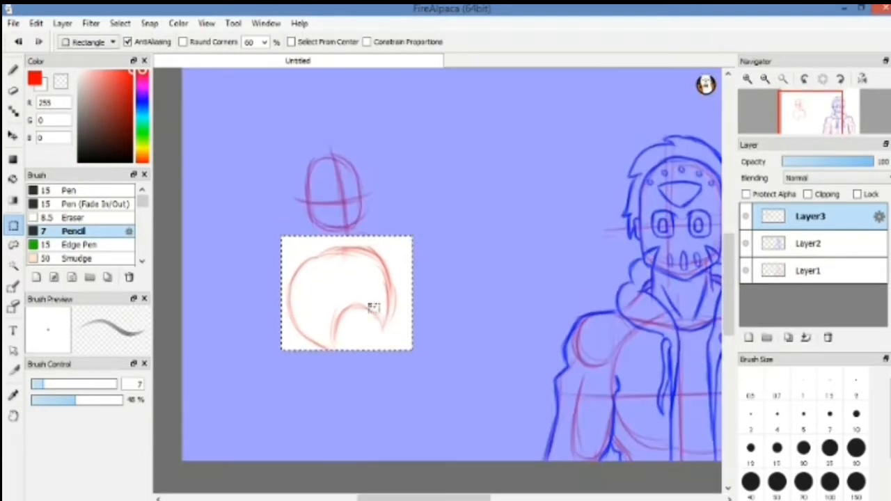
key(ctrl+d)
- Sketch two vertical waist lines running down from the lower corners of the rib cage
key(b)
scroll(357, 322, up, 5)
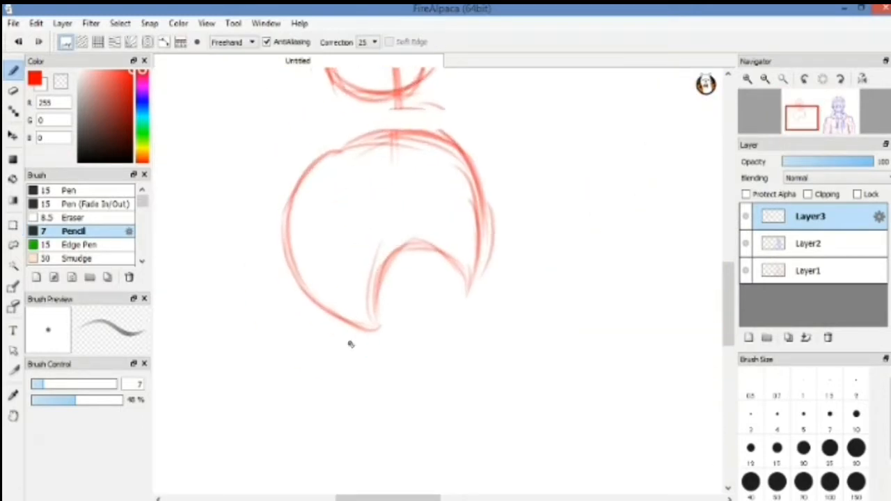
drag(355, 331, 359, 430)
drag(477, 286, 482, 387)
scroll(452, 194, up, 3)
- Erase the stray marks between head and chest, and strengthen the chin, rib cage and arch outlines
key(e)
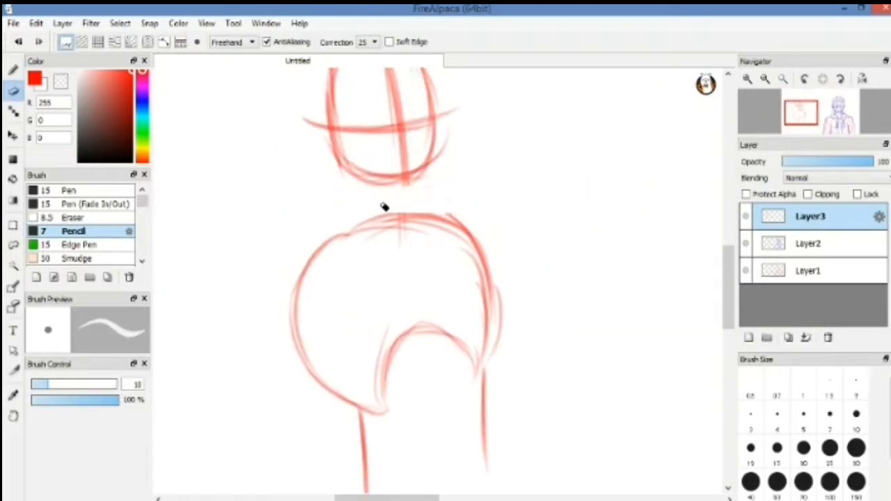
key(b)
drag(391, 185, 427, 168)
drag(423, 218, 339, 244)
drag(488, 275, 481, 369)
drag(426, 330, 383, 376)
mouse_move(380, 356)
mouse_down()
mouse_move(388, 411)
mouse_move(475, 366)
mouse_up()
mouse_move(318, 247)
mouse_down()
mouse_move(297, 309)
mouse_move(331, 383)
mouse_up()
scroll(449, 209, down, 3)
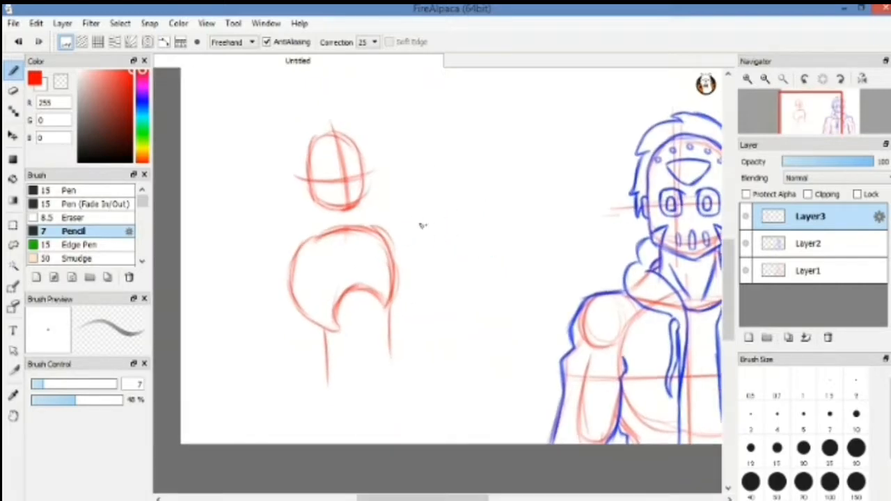
drag(444, 245, 479, 253)
key(ctrl+z)
key(ctrl+z)
- Sketch the raised arm as two straight lines joined by a small elbow circle, starting at the right shoulder
drag(423, 232, 415, 244)
mouse_move(449, 188)
mouse_down()
mouse_move(437, 244)
mouse_move(443, 237)
mouse_up()
drag(423, 287, 436, 260)
drag(440, 224, 442, 243)
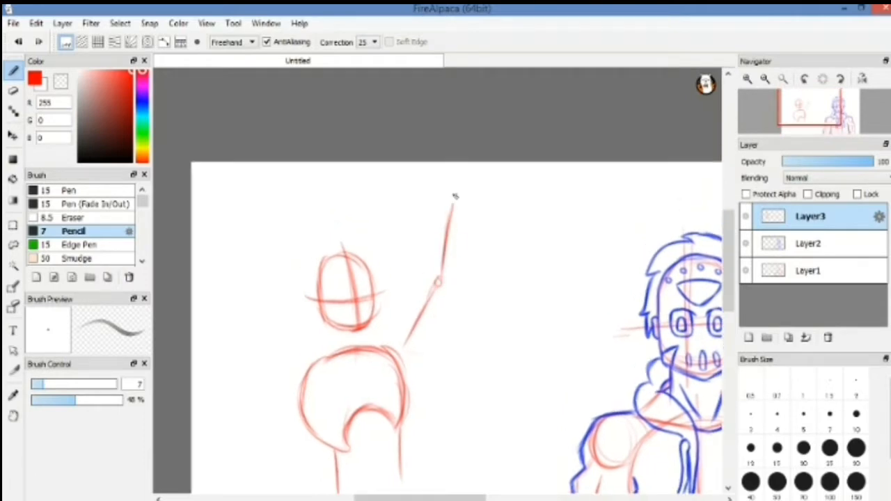
- Sketch an angular hand shape on the raised arm, and the lowered arm with an elbow circle on the opposite side
drag(443, 176, 466, 206)
mouse_move(444, 174)
mouse_down()
mouse_move(483, 181)
mouse_move(464, 215)
mouse_up()
drag(420, 275, 447, 206)
drag(424, 290, 459, 200)
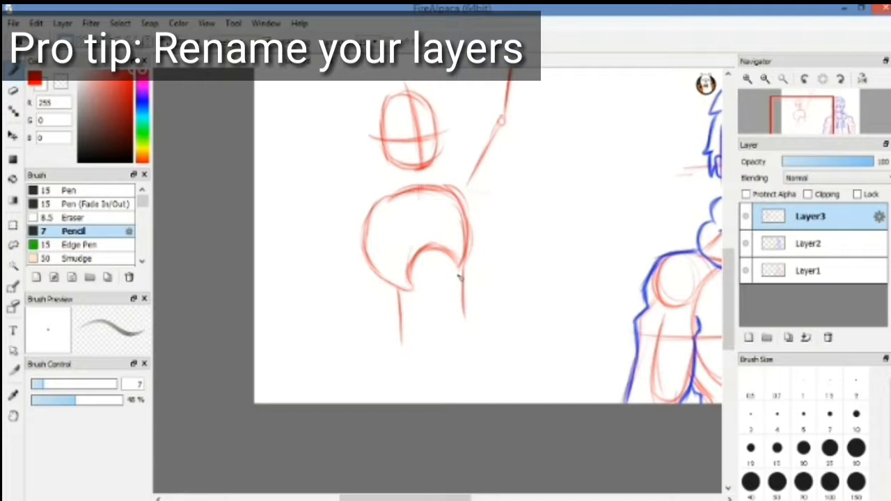
drag(359, 188, 354, 225)
drag(347, 264, 347, 361)
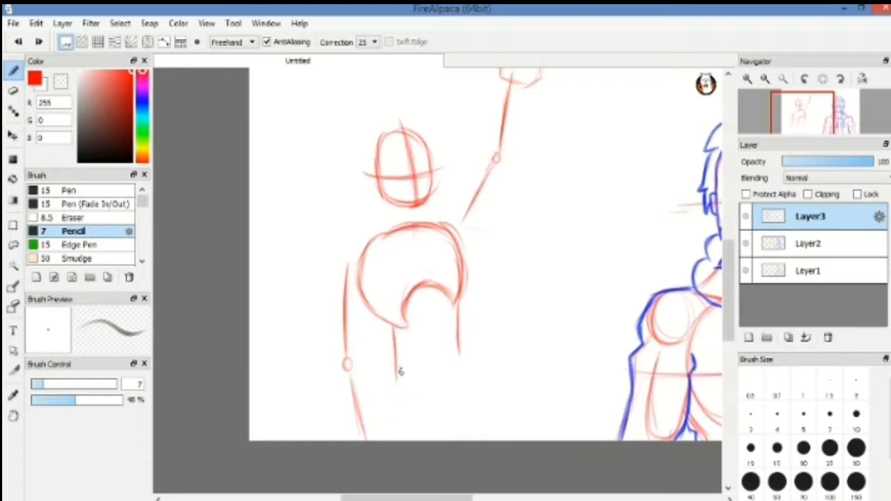
- Sketch a bowl-shaped pelvis at the end of the waist lines, with leg lines extending down from it
drag(461, 359, 447, 389)
drag(397, 371, 418, 399)
mouse_move(472, 292)
mouse_down()
mouse_move(437, 341)
mouse_move(445, 281)
mouse_up()
drag(378, 383, 376, 428)
drag(437, 369, 454, 428)
mouse_move(452, 348)
mouse_down()
mouse_move(370, 402)
mouse_move(355, 389)
mouse_up()
- Add a new layer above Layer3 and set the brush colour to blue (0, 33, 255)
click(764, 338)
click(811, 245)
click(848, 163)
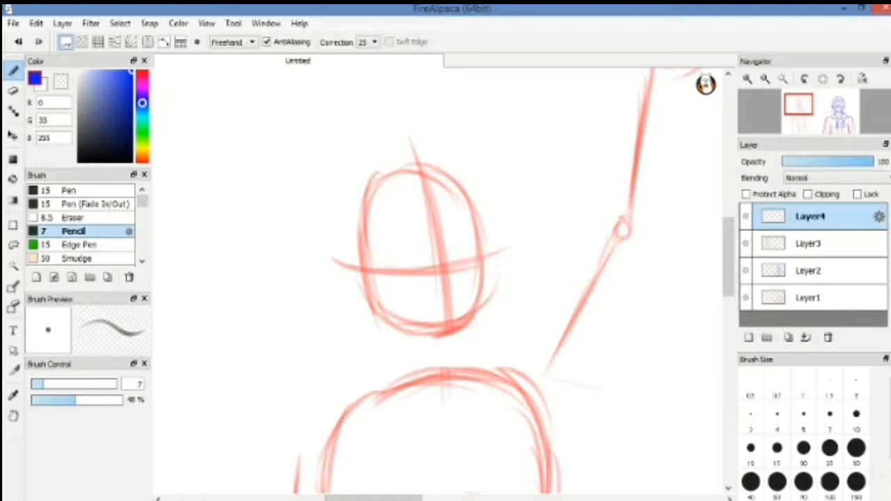
- Outline the ear, the right side of the face, and the jaw and chin in blue over the head sketch
mouse_move(345, 258)
mouse_down()
mouse_move(380, 247)
mouse_move(390, 266)
mouse_up()
key(ctrl+z)
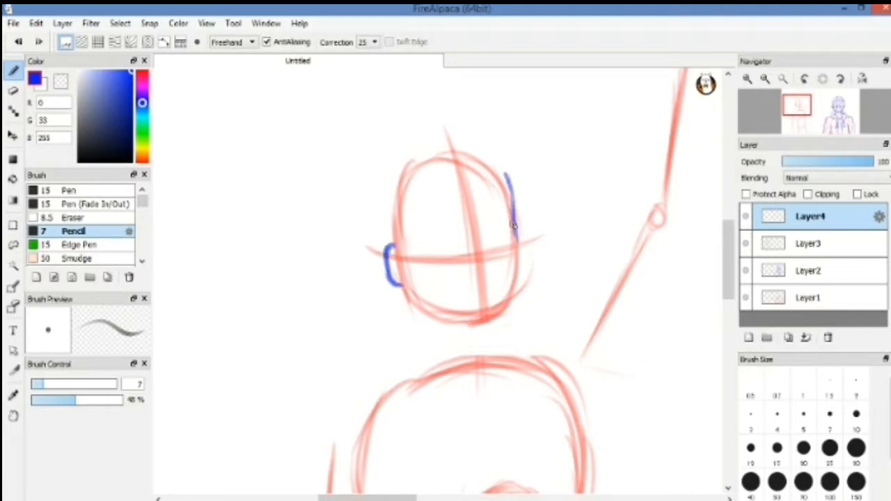
drag(513, 223, 519, 241)
drag(452, 304, 458, 260)
mouse_move(409, 244)
mouse_down()
mouse_move(416, 265)
mouse_move(489, 294)
mouse_move(518, 273)
mouse_up()
drag(360, 146, 381, 184)
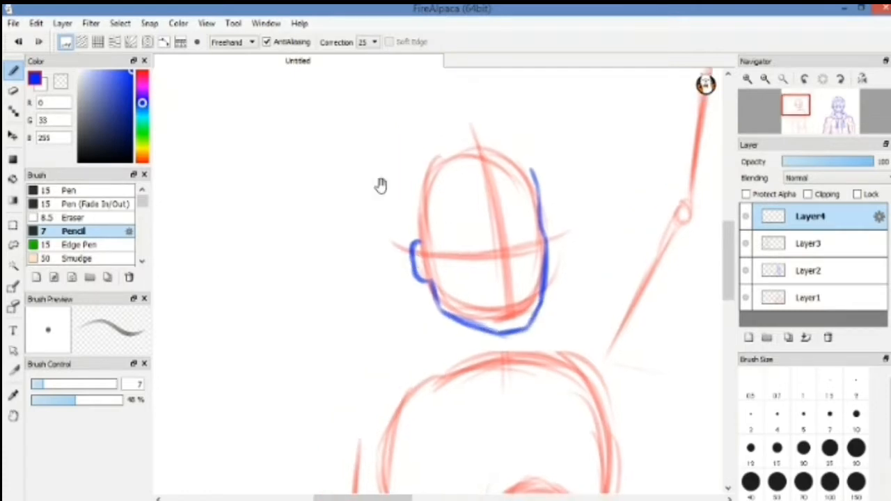
- Draw a short hooked sideburn beside the ear
scroll(446, 173, down, 6)
scroll(446, 178, up, 7)
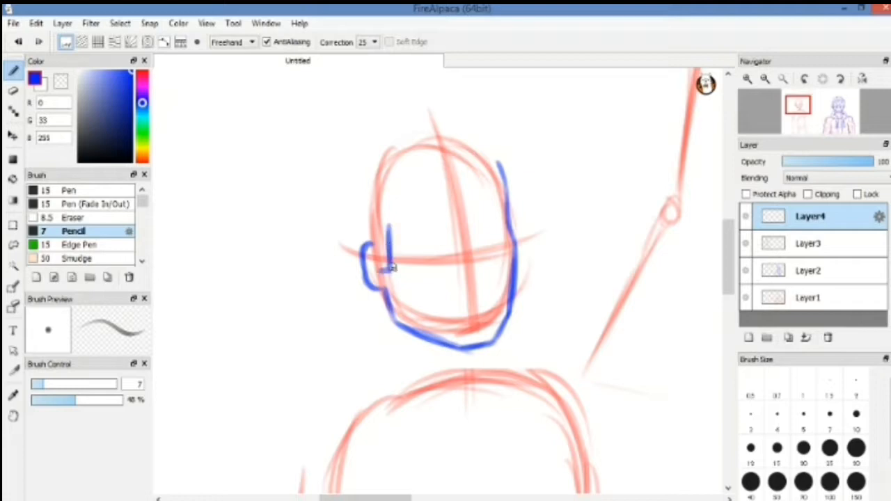
key(ctrl+z)
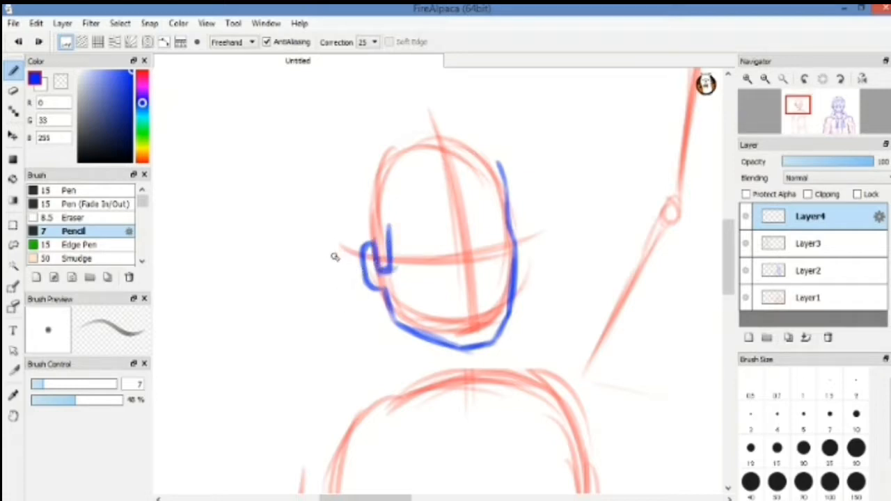
- Draw the outer hair contour from the ear up the left side of the head, ending in pointed tufts
drag(348, 181, 361, 270)
drag(347, 197, 367, 283)
mouse_move(346, 218)
mouse_down()
mouse_move(350, 168)
mouse_move(376, 223)
mouse_up()
mouse_move(362, 220)
mouse_down()
mouse_move(364, 181)
mouse_move(374, 203)
mouse_move(446, 148)
mouse_move(429, 148)
mouse_up()
key(ctrl+z)
key(ctrl+z)
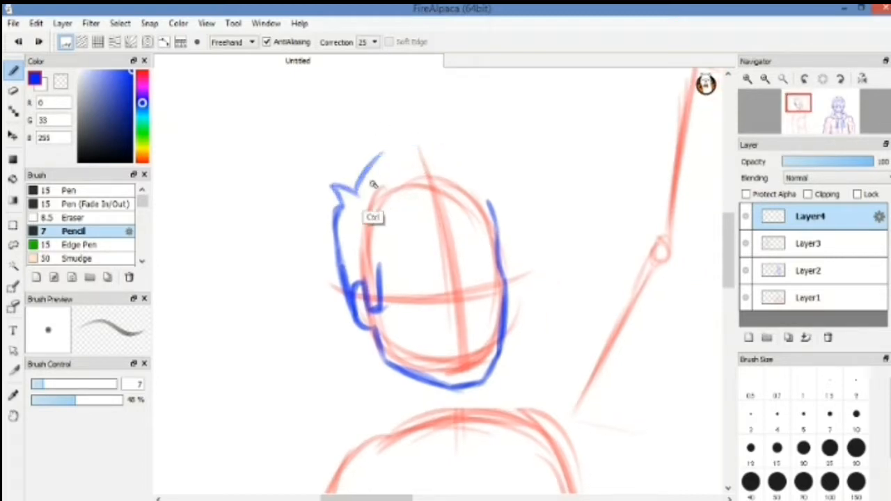
- Continue the spiky hair contour over the top of the head and end it in a pointed lock on the right
mouse_move(362, 188)
mouse_down()
mouse_move(383, 170)
mouse_move(427, 162)
mouse_move(507, 187)
mouse_move(480, 186)
mouse_up()
key(ctrl+z)
drag(504, 183, 443, 162)
key(ctrl+z)
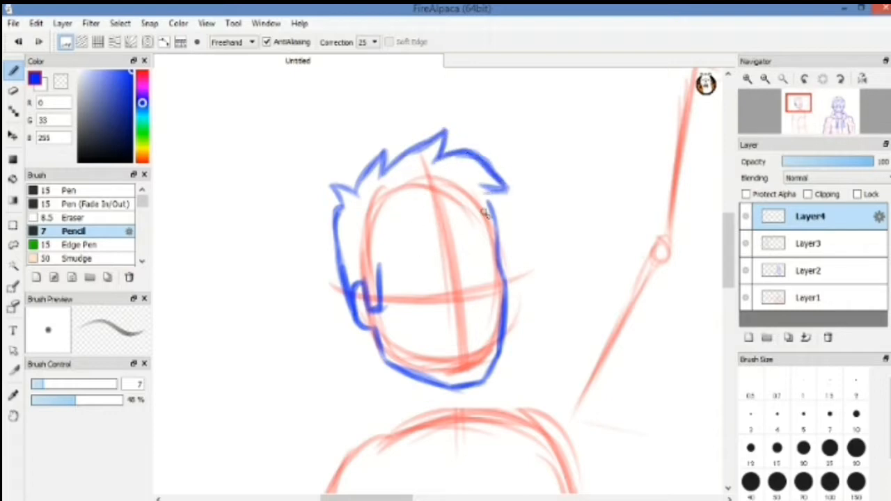
drag(505, 202, 514, 228)
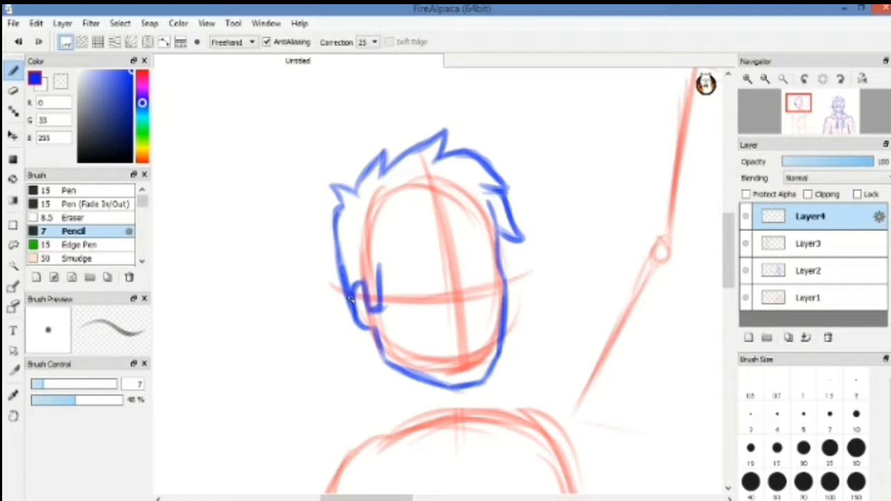
- Redraw the jagged sideburn beside the ear and extend the hairline up and across the forehead
scroll(350, 300, up, 2)
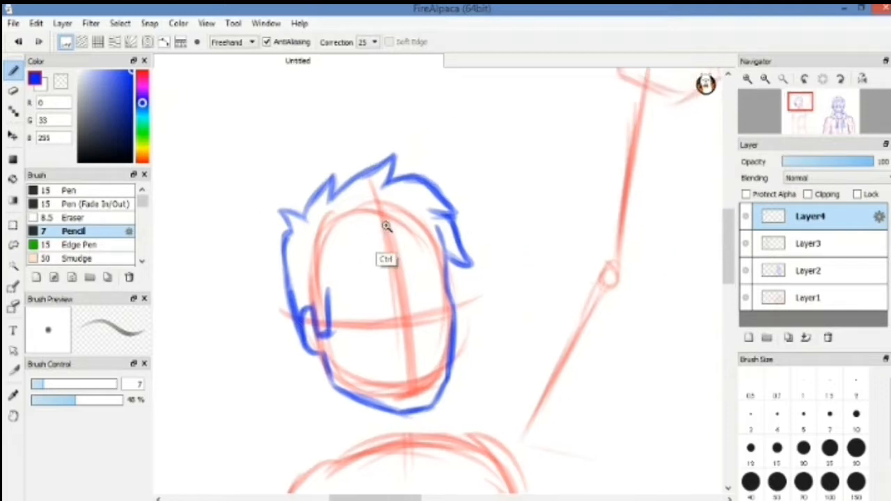
key(ctrl+z)
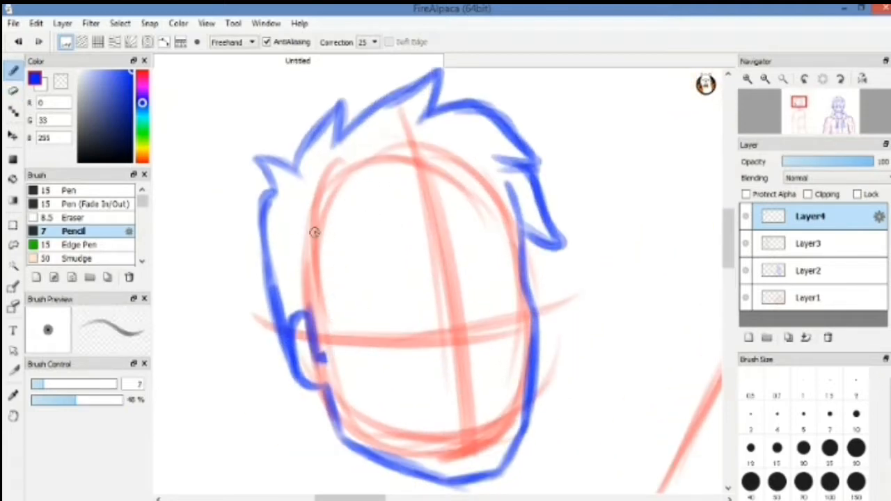
mouse_move(325, 334)
mouse_down()
mouse_move(342, 362)
mouse_move(321, 263)
mouse_up()
key(ctrl+z)
drag(328, 308, 334, 229)
drag(334, 229, 347, 364)
drag(353, 242, 328, 284)
mouse_move(309, 247)
mouse_down()
mouse_move(323, 304)
mouse_move(309, 261)
mouse_move(367, 257)
mouse_move(310, 271)
mouse_up()
mouse_move(379, 269)
mouse_down()
mouse_move(336, 223)
mouse_move(353, 241)
mouse_up()
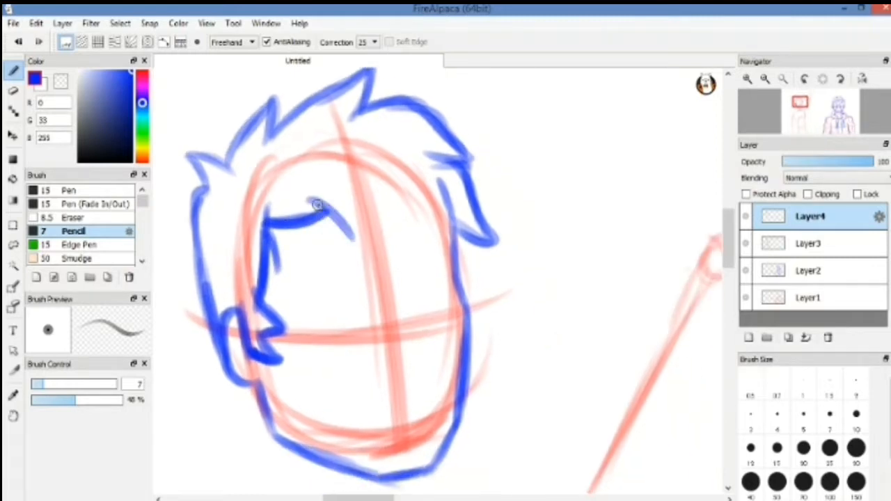
- Draw pointed fringe strands across the forehead to the right side of the hair, erasing overlapping lines
drag(318, 203, 365, 251)
drag(378, 190, 361, 247)
mouse_move(346, 182)
mouse_down()
mouse_move(396, 159)
mouse_move(360, 235)
mouse_move(433, 281)
mouse_up()
key(e)
drag(416, 203, 430, 246)
key(b)
drag(399, 222, 434, 286)
drag(433, 216, 433, 295)
mouse_move(365, 441)
mouse_down()
mouse_move(394, 229)
mouse_move(346, 245)
mouse_up()
drag(346, 247, 357, 223)
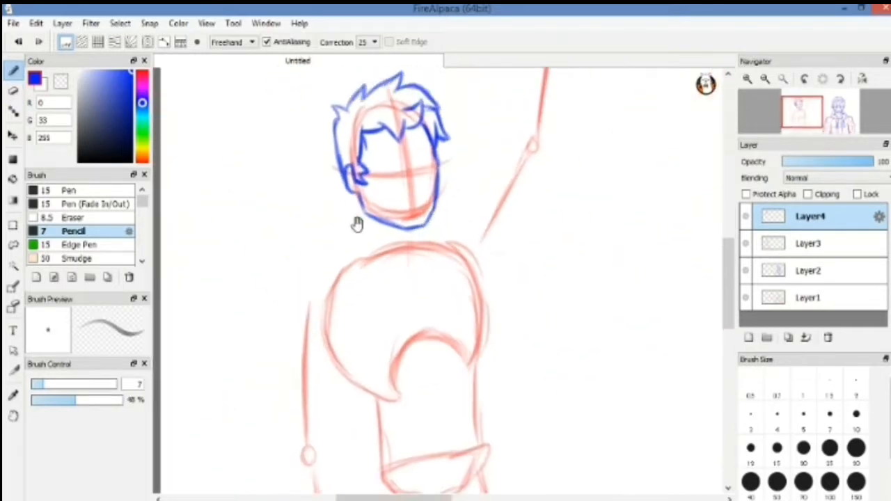
mouse_move(381, 252)
mouse_down()
mouse_move(437, 209)
mouse_move(410, 241)
mouse_move(420, 306)
mouse_move(474, 367)
mouse_up()
drag(447, 320, 482, 372)
mouse_move(482, 372)
mouse_down()
mouse_move(511, 304)
mouse_move(547, 296)
mouse_move(539, 281)
mouse_up()
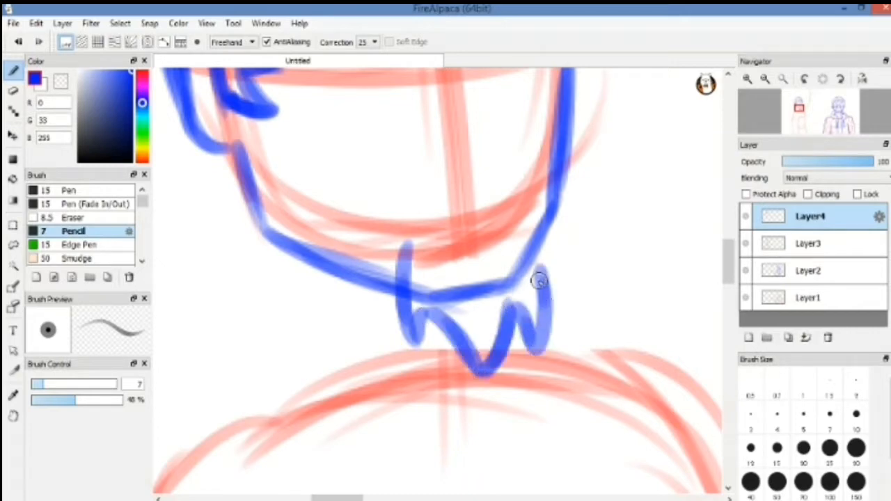
key(ctrl+z)
key(ctrl+z)
key(ctrl+z)
- Draw a jagged goatee over the chin and erase the jaw line inside it
mouse_move(529, 235)
mouse_down()
mouse_move(527, 368)
mouse_move(421, 327)
mouse_up()
mouse_move(421, 265)
mouse_down()
mouse_move(468, 221)
mouse_move(480, 248)
mouse_move(473, 254)
mouse_move(466, 223)
mouse_move(511, 251)
mouse_move(539, 247)
mouse_up()
key(e)
mouse_move(470, 287)
mouse_down()
mouse_move(433, 293)
mouse_move(514, 294)
mouse_move(442, 203)
mouse_move(451, 206)
mouse_move(425, 167)
mouse_up()
key(b)
- Draw the left side of the neck as a short vertical line below the jaw
scroll(519, 279, down, 5)
scroll(451, 203, up, 3)
drag(446, 244, 478, 182)
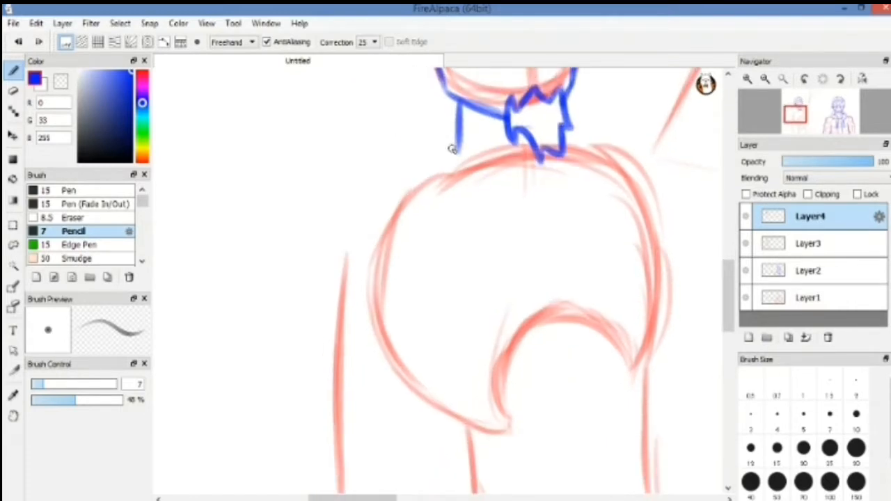
drag(350, 254, 348, 192)
key(ctrl+z)
mouse_move(341, 280)
mouse_down()
mouse_move(338, 211)
mouse_move(350, 282)
mouse_up()
- Draw an oval for each shoulder joint at the upper ends of the lowered and raised arm lines
drag(592, 160, 390, 268)
mouse_move(443, 221)
mouse_down()
mouse_move(443, 305)
mouse_move(482, 258)
mouse_up()
drag(487, 208, 465, 312)
mouse_move(436, 300)
mouse_down()
mouse_move(485, 205)
mouse_move(468, 310)
mouse_up()
drag(369, 253, 447, 196)
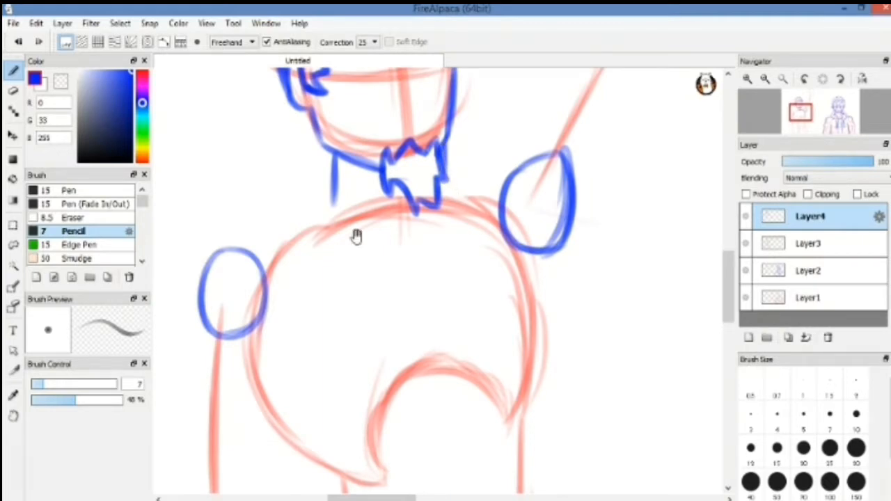
- Draw the shoulder slopes from the neck to the shoulder ovals and the collarbone line across the upper chest
drag(356, 237, 422, 202)
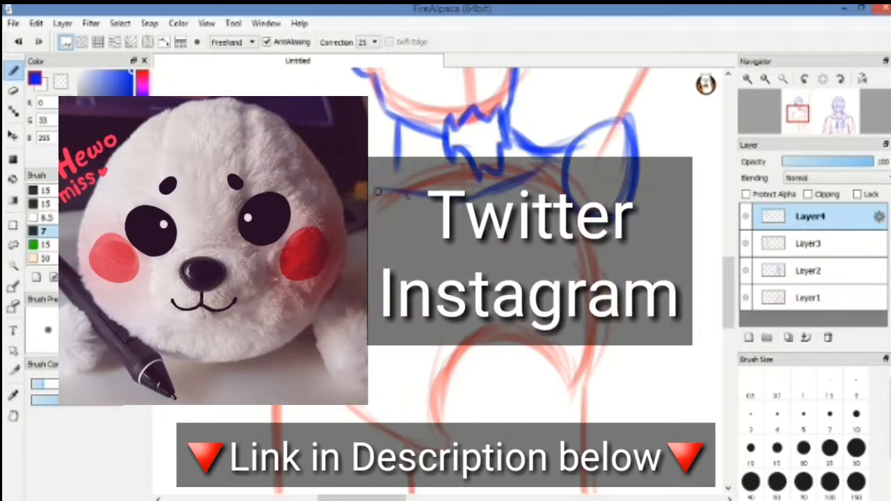
drag(378, 193, 451, 169)
drag(457, 135, 426, 164)
drag(381, 190, 465, 139)
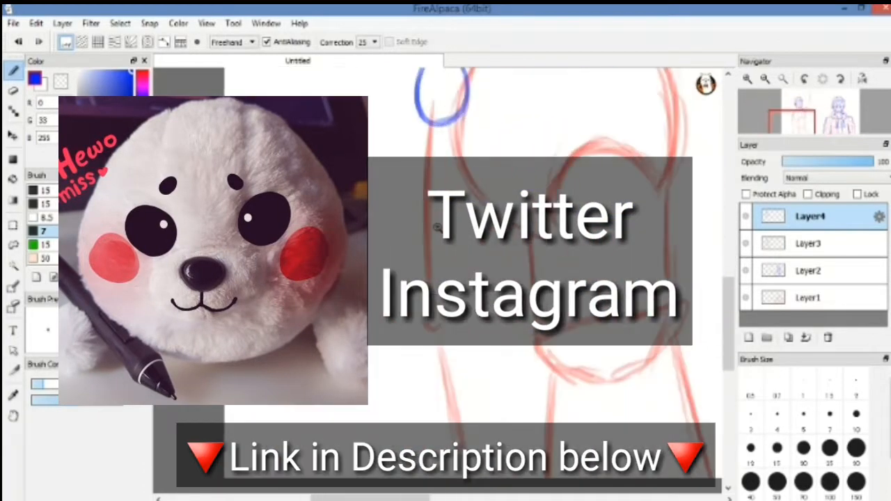
- Draw a long oval for the lowered upper arm, with outer contour lines on both sides of it
mouse_move(426, 147)
mouse_down()
mouse_move(424, 208)
mouse_move(456, 255)
mouse_move(465, 112)
mouse_up()
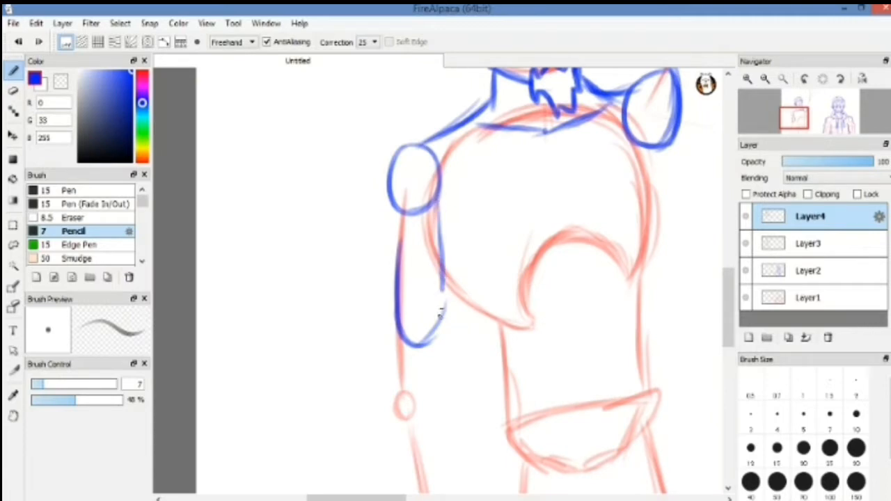
drag(443, 261, 422, 341)
drag(439, 212, 432, 340)
drag(391, 202, 385, 389)
drag(389, 203, 384, 342)
drag(442, 320, 447, 219)
drag(449, 220, 439, 291)
drag(462, 164, 453, 227)
- Draw the angular lower chest line and the blue contours down both sides of the torso
drag(549, 141, 475, 193)
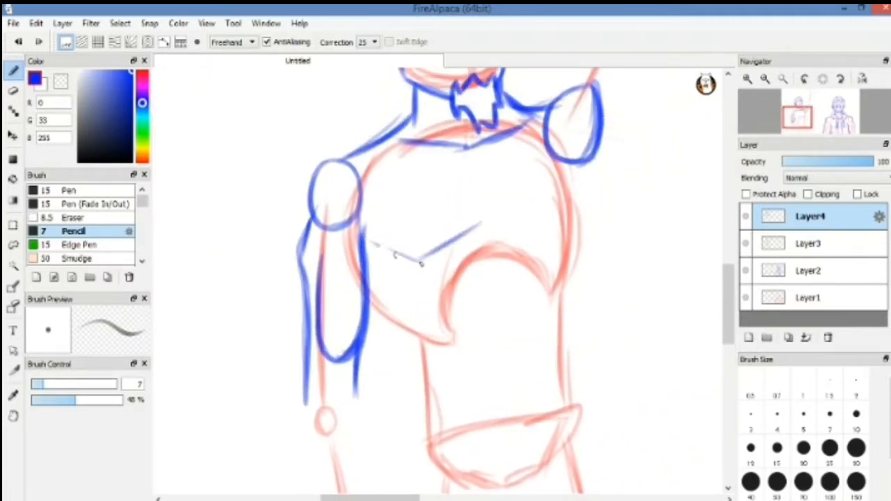
drag(373, 300, 418, 332)
scroll(418, 333, down, 3)
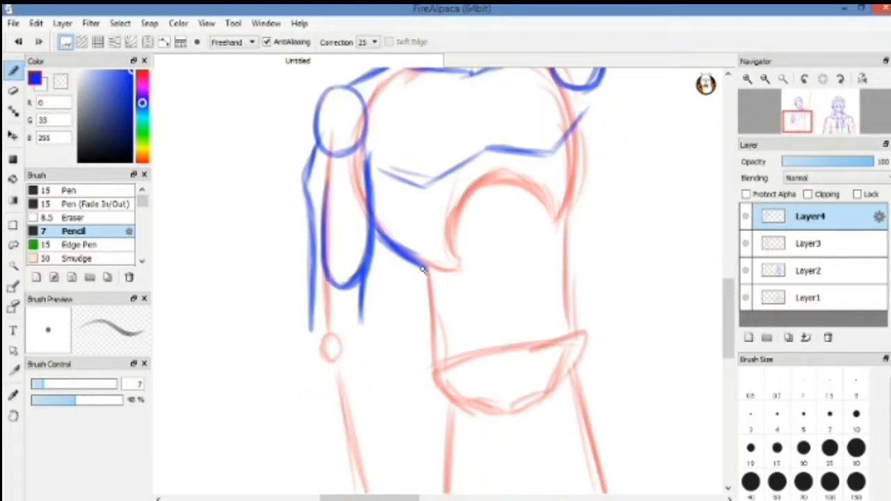
mouse_move(588, 161)
mouse_down()
mouse_move(569, 248)
mouse_move(577, 333)
mouse_up()
scroll(460, 277, up, 3)
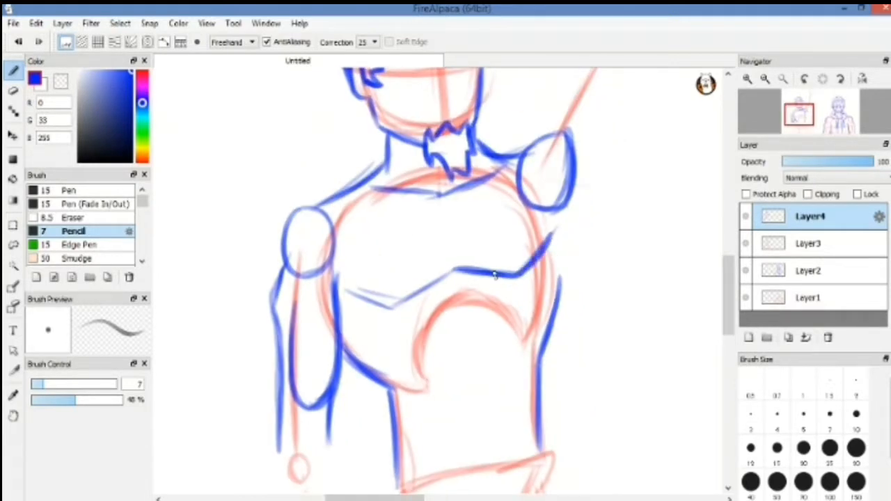
- Draw a long oval for the raised upper arm, with an outer contour line along its underside
scroll(492, 276, right, 3)
scroll(509, 215, up, 3)
drag(474, 245, 500, 176)
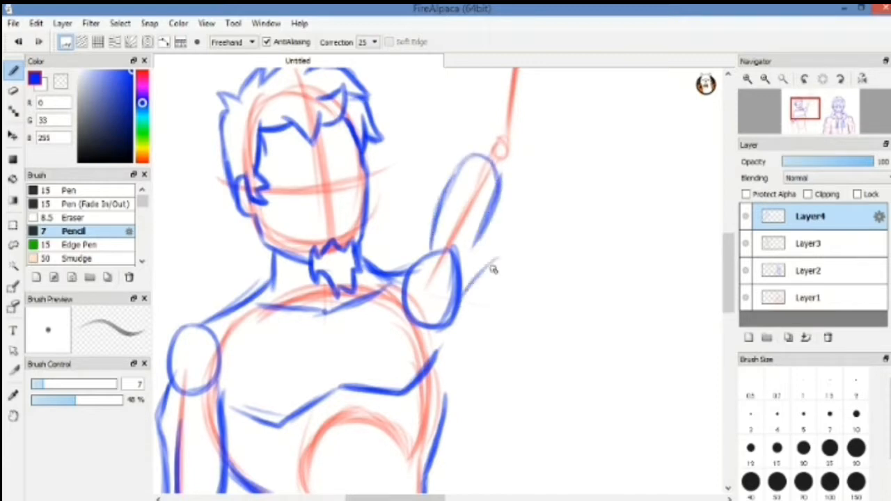
drag(515, 189, 462, 305)
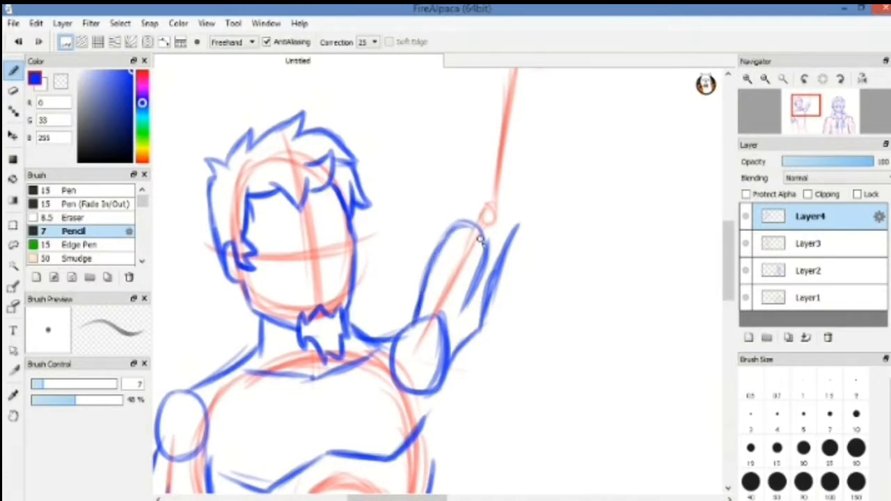
drag(481, 239, 456, 297)
- Draw the blue contours on both sides of the raised forearm, from the elbow up to the hand shape
drag(439, 281, 461, 247)
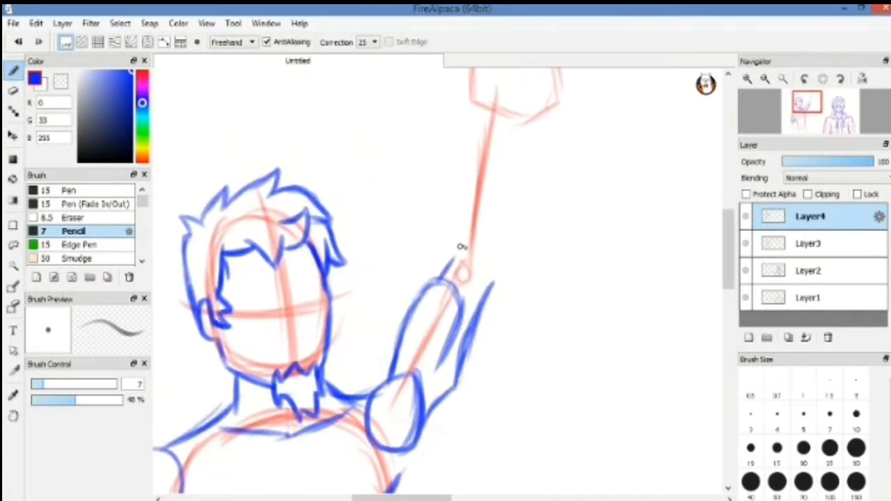
scroll(446, 220, up, 2)
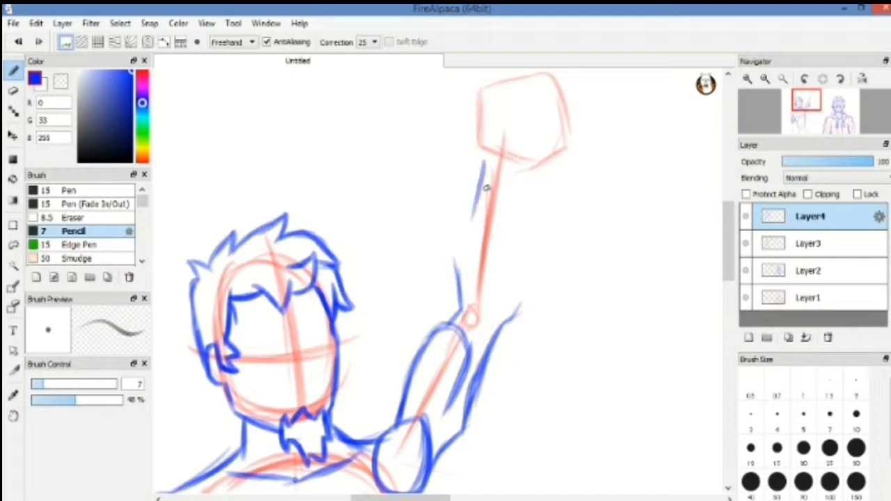
drag(458, 265, 482, 165)
key(ctrl+z)
mouse_move(525, 213)
mouse_down()
mouse_move(511, 161)
mouse_move(530, 127)
mouse_move(507, 188)
mouse_move(500, 271)
mouse_up()
key(ctrl+z)
key(ctrl+z)
mouse_move(479, 129)
mouse_down()
mouse_move(473, 164)
mouse_move(450, 204)
mouse_up()
mouse_move(490, 244)
mouse_down()
mouse_move(495, 227)
mouse_move(469, 125)
mouse_move(433, 221)
mouse_move(387, 211)
mouse_move(453, 123)
mouse_move(391, 206)
mouse_up()
- Extend the underside of the raised upper arm down into the side of the torso as one continuous contour
key(e)
key(b)
drag(468, 155, 422, 409)
mouse_move(465, 216)
mouse_down()
mouse_move(469, 252)
mouse_move(468, 179)
mouse_up()
key(e)
drag(460, 142, 409, 261)
key(b)
drag(480, 115, 394, 366)
- Draw both contours of the lowered forearm from the elbow to the canvas edge
scroll(509, 167, down, 4)
scroll(474, 221, up, 3)
scroll(473, 223, up, 4)
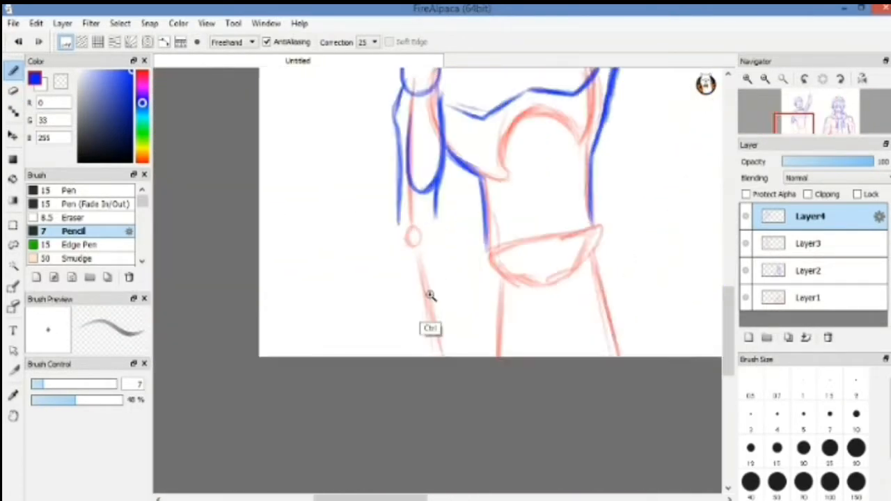
mouse_move(379, 229)
mouse_down()
mouse_move(407, 341)
mouse_move(426, 404)
mouse_up()
drag(435, 203, 457, 405)
- Draw the hip and thigh contours below the waist, including the inner leg lines
mouse_move(535, 204)
mouse_down()
mouse_move(467, 266)
mouse_move(481, 185)
mouse_up()
drag(448, 240, 451, 386)
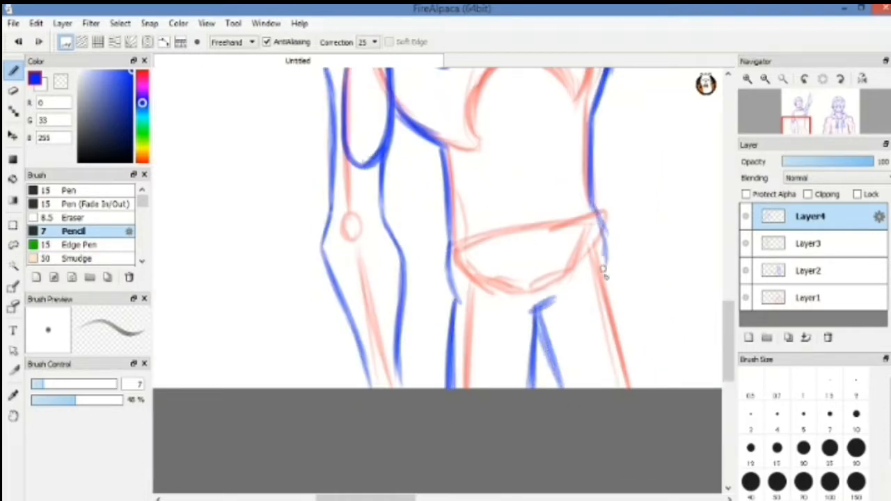
mouse_move(603, 270)
mouse_down()
mouse_move(577, 225)
mouse_move(613, 341)
mouse_up()
scroll(512, 245, down, 4)
scroll(511, 245, up, 2)
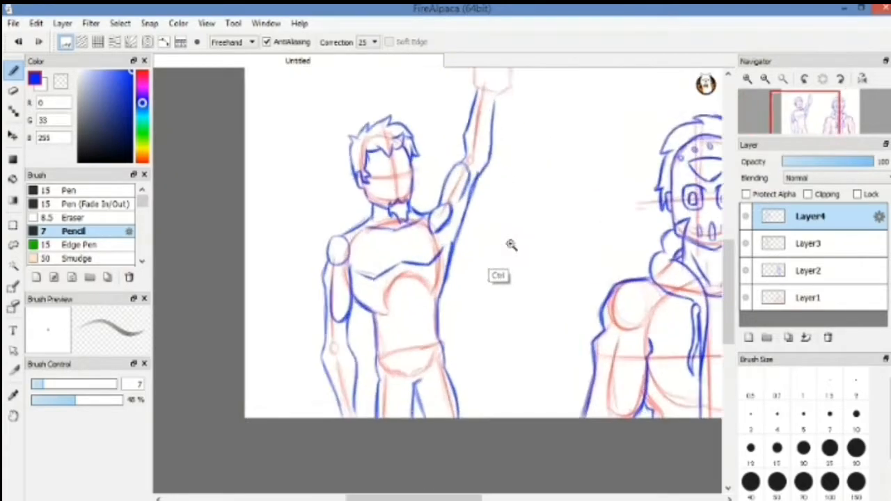
- Start the shirt neckline at the base of the neck and erase the collarbone and angular chest lines
scroll(511, 245, up, 8)
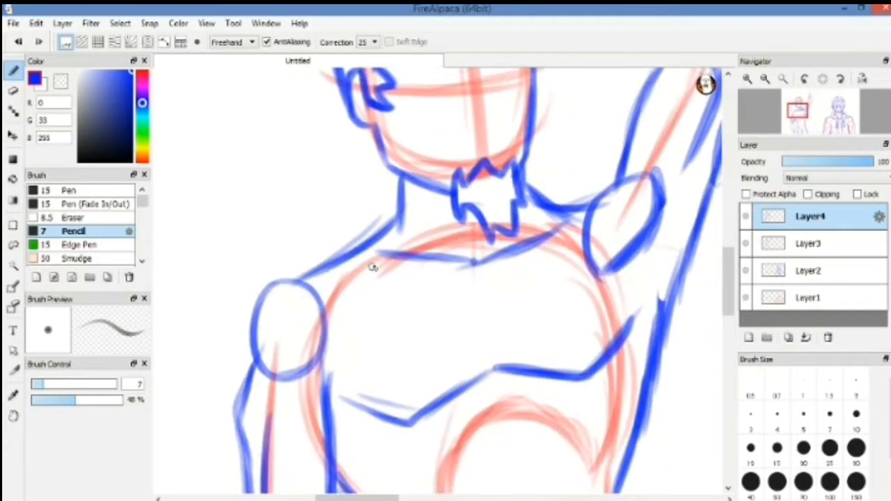
drag(437, 334, 362, 296)
drag(326, 182, 358, 208)
key(e)
mouse_move(303, 217)
mouse_down()
mouse_move(373, 221)
mouse_move(459, 209)
mouse_move(491, 192)
mouse_up()
mouse_move(422, 331)
mouse_down()
mouse_move(334, 381)
mouse_move(301, 379)
mouse_up()
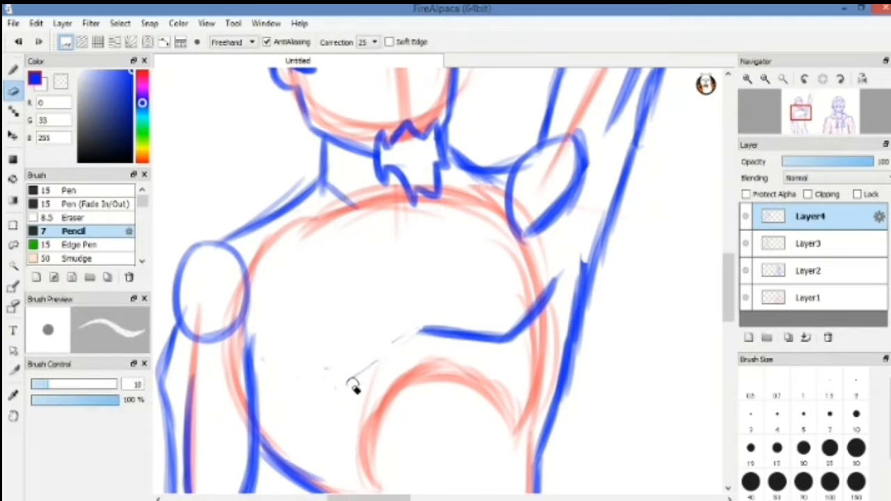
mouse_move(454, 335)
mouse_down()
mouse_move(553, 284)
mouse_move(542, 319)
mouse_up()
- Draw the curved shirt neckline beneath the beard from one side of the neck to the other
key(b)
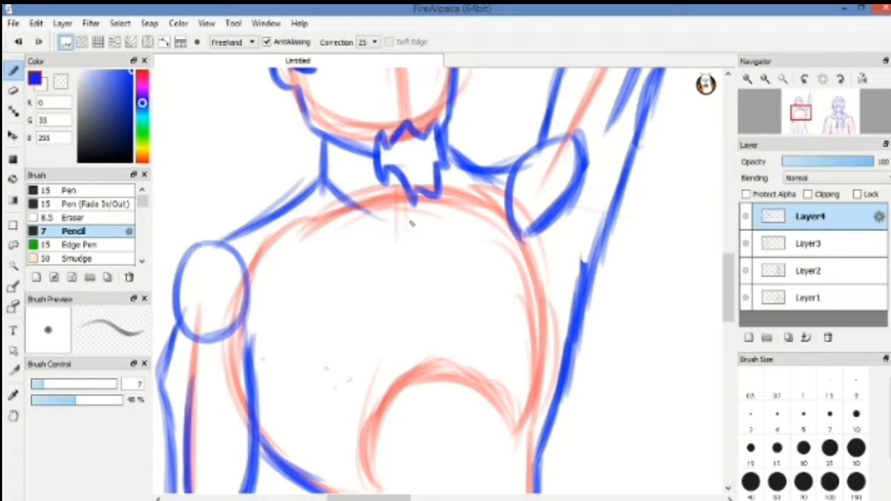
drag(451, 199, 461, 160)
mouse_move(553, 160)
mouse_down()
mouse_move(442, 215)
mouse_move(448, 233)
mouse_up()
drag(543, 152, 473, 167)
drag(424, 293, 465, 189)
- Erase the guide ovals of the shoulder and upper arm on the raised arm
key(e)
drag(514, 121, 502, 123)
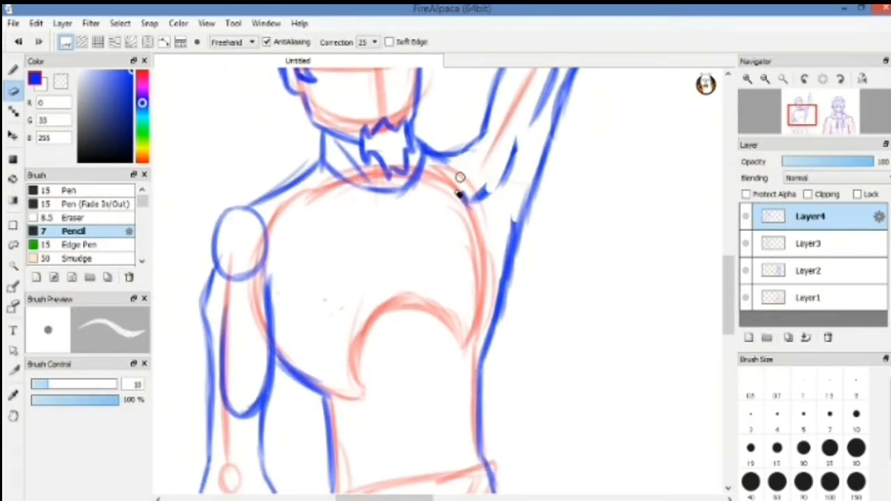
drag(459, 192, 505, 190)
key(b)
mouse_move(509, 72)
mouse_down()
mouse_move(458, 143)
mouse_move(435, 195)
mouse_move(471, 193)
mouse_up()
key(e)
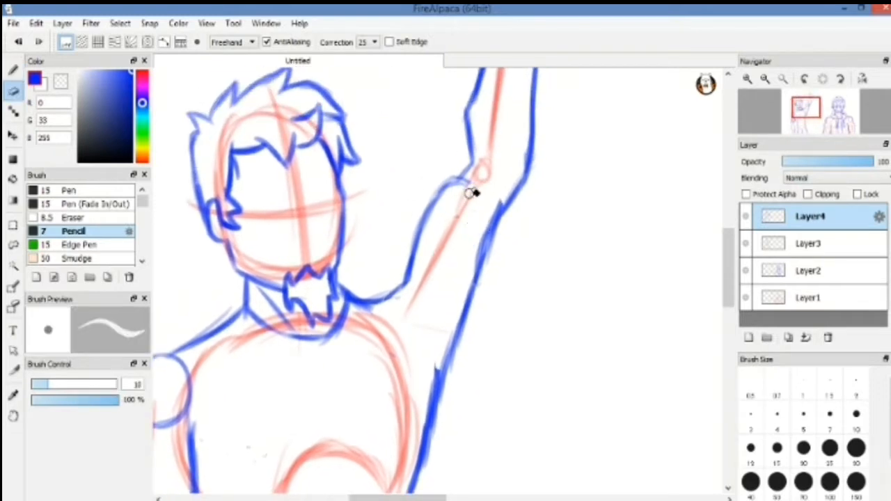
- Draw a curved sleeve hem across the raised upper arm and redraw the sleeve's underside from it
key(b)
drag(403, 285, 407, 253)
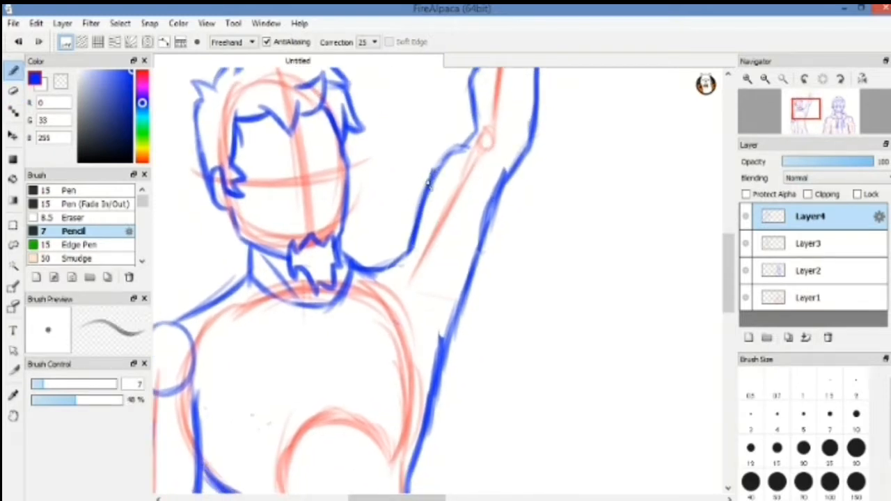
key(e)
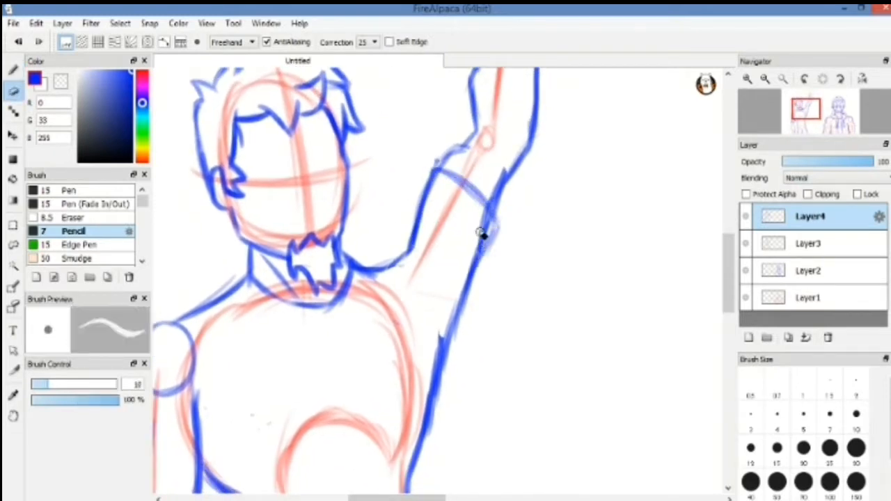
drag(479, 228, 469, 291)
key(b)
mouse_move(491, 210)
mouse_down()
mouse_move(478, 284)
mouse_move(438, 376)
mouse_up()
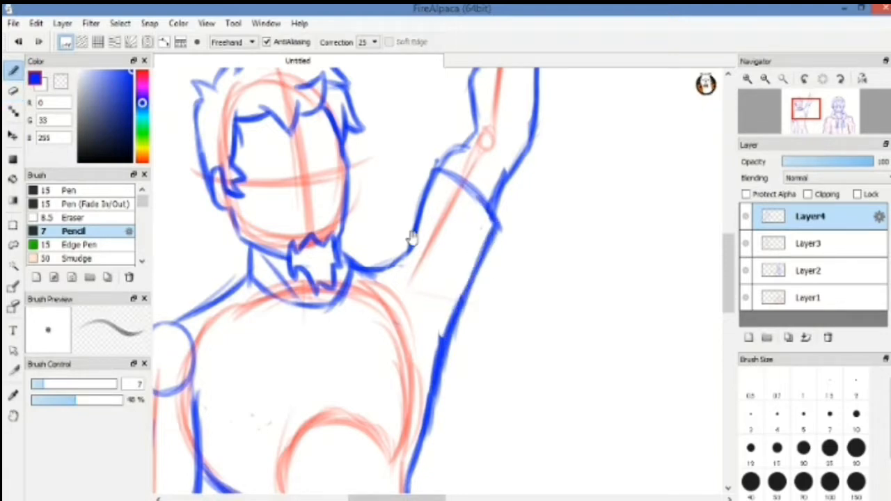
- Erase the curved shoulder line leading to the raised arm and redraw it as a straighter slope
drag(414, 239, 390, 266)
mouse_move(458, 169)
mouse_down()
mouse_move(429, 177)
mouse_move(480, 215)
mouse_move(486, 257)
mouse_up()
key(e)
drag(489, 174, 440, 215)
key(b)
drag(476, 179, 422, 219)
drag(490, 169, 425, 217)
- Draw the thumb of the raised hand, rising from the wrist
mouse_move(533, 161)
mouse_down()
mouse_move(563, 90)
mouse_move(509, 342)
mouse_move(531, 215)
mouse_move(490, 307)
mouse_move(466, 224)
mouse_up()
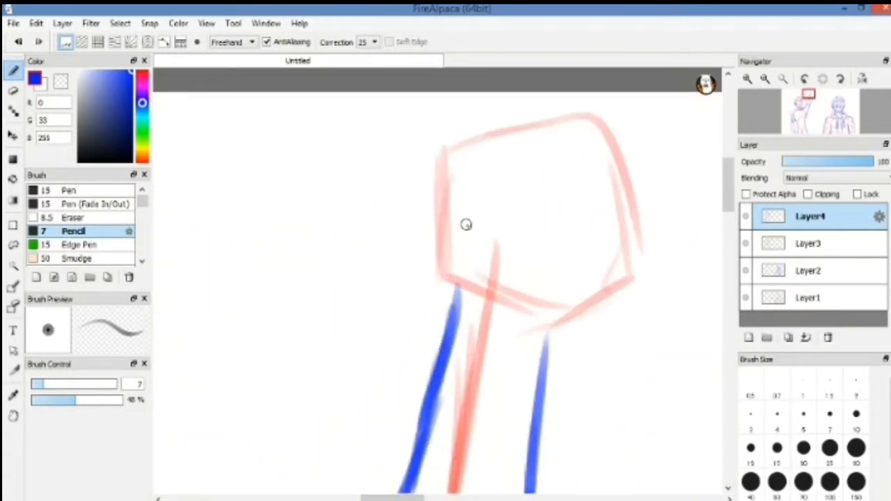
drag(403, 199, 498, 280)
mouse_move(381, 209)
mouse_down()
mouse_move(454, 320)
mouse_move(429, 259)
mouse_up()
- Draw three spread fingers on the raised hand above the palm
mouse_move(453, 226)
mouse_down()
mouse_move(466, 268)
mouse_move(463, 155)
mouse_move(519, 256)
mouse_move(543, 233)
mouse_move(501, 240)
mouse_move(518, 136)
mouse_move(557, 136)
mouse_up()
key(ctrl+z)
drag(557, 136, 561, 249)
drag(566, 212, 520, 191)
drag(553, 146, 559, 141)
mouse_move(555, 143)
mouse_down()
mouse_move(578, 160)
mouse_move(554, 255)
mouse_up()
drag(555, 277, 542, 187)
mouse_move(506, 265)
mouse_down()
mouse_move(540, 242)
mouse_move(608, 157)
mouse_up()
drag(581, 130, 550, 187)
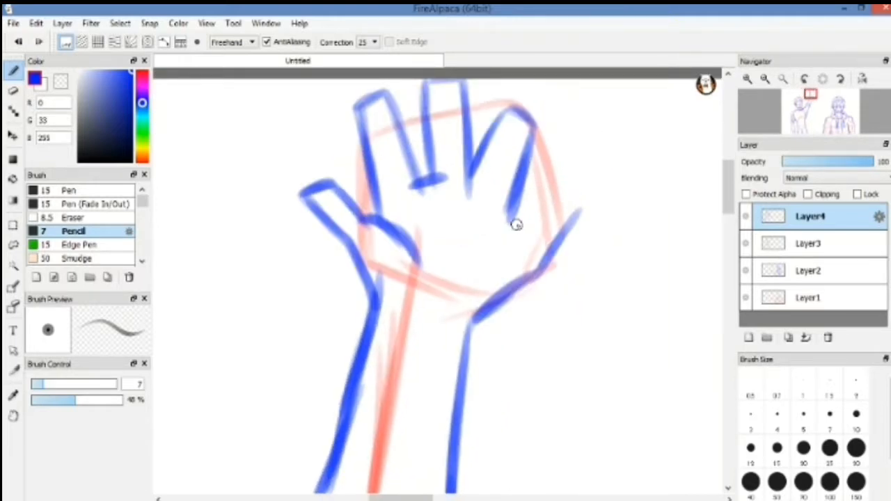
key(ctrl+z)
key(ctrl+z)
key(ctrl+z)
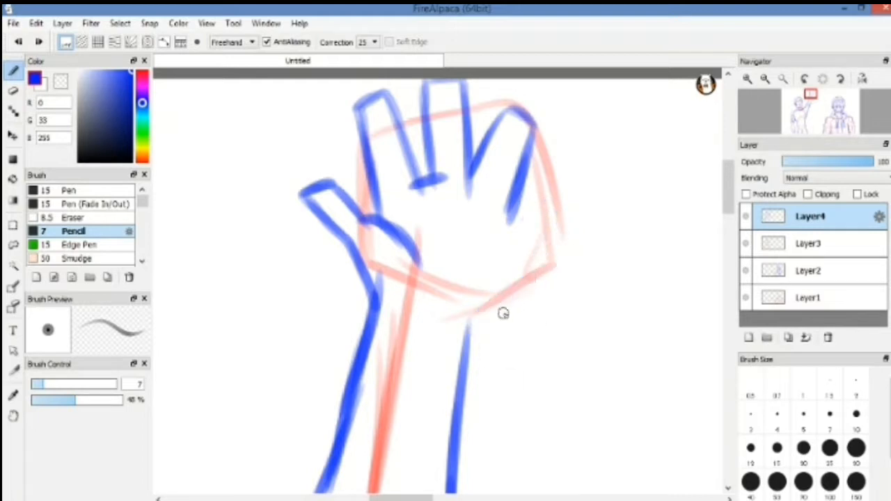
- Draw the little finger and the outer edge of the palm down to the wrist
drag(472, 335, 562, 164)
drag(530, 162, 509, 213)
drag(564, 160, 514, 265)
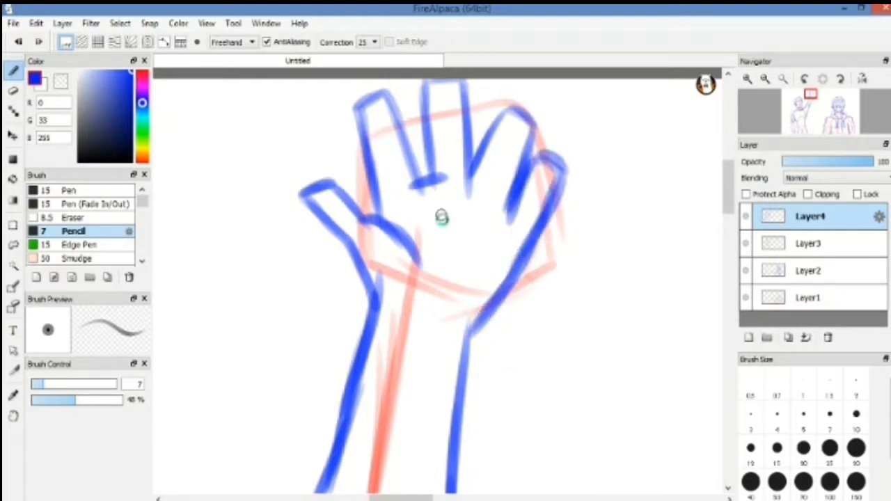
- Erase the upper-arm and shoulder guide ovals on the lowered arm and redraw its inner contour
drag(441, 217, 474, 288)
scroll(474, 288, down, 10)
scroll(473, 289, up, 6)
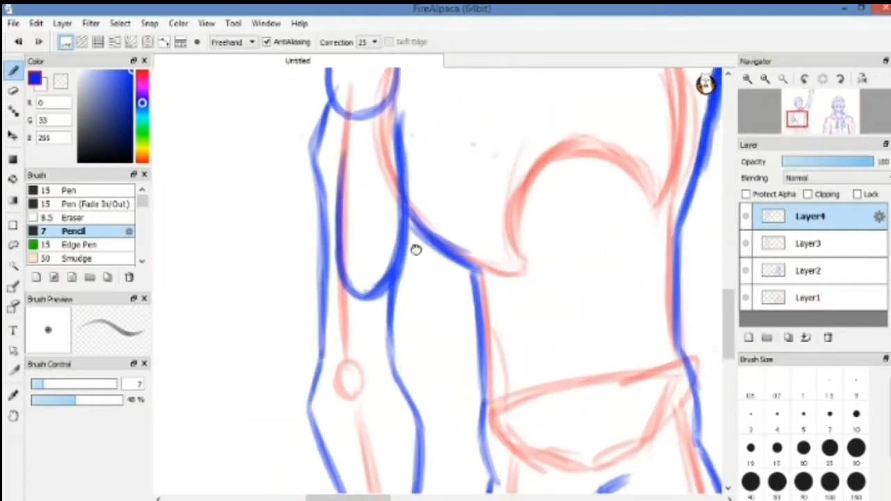
key(e)
mouse_move(352, 200)
mouse_down()
mouse_move(392, 298)
mouse_move(394, 266)
mouse_up()
key(b)
drag(410, 255, 404, 276)
drag(416, 132, 411, 255)
key(e)
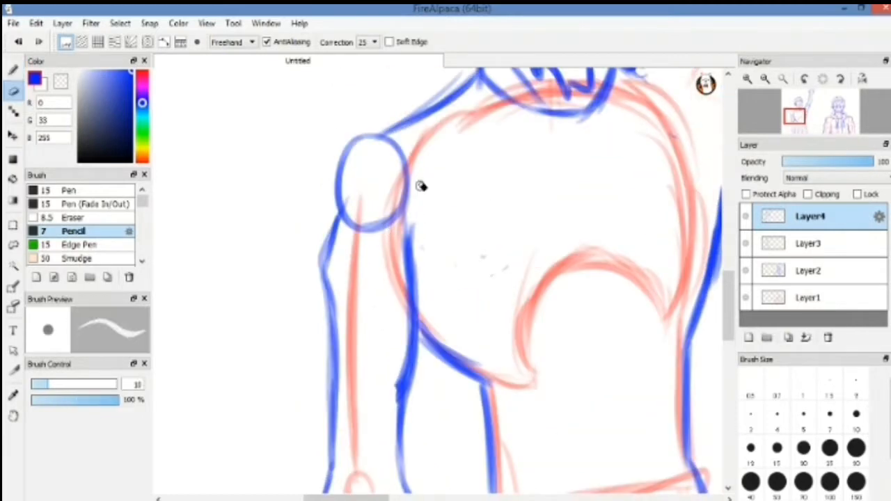
mouse_move(391, 140)
mouse_down()
mouse_move(368, 222)
mouse_move(355, 235)
mouse_move(351, 218)
mouse_move(334, 241)
mouse_move(333, 327)
mouse_up()
- Redraw the lowered arm's sleeve outline, add a banded cuff above the elbow, and erase the stray marks around it
key(b)
mouse_move(324, 345)
mouse_down()
mouse_move(341, 239)
mouse_move(374, 289)
mouse_move(433, 295)
mouse_up()
drag(344, 276, 365, 243)
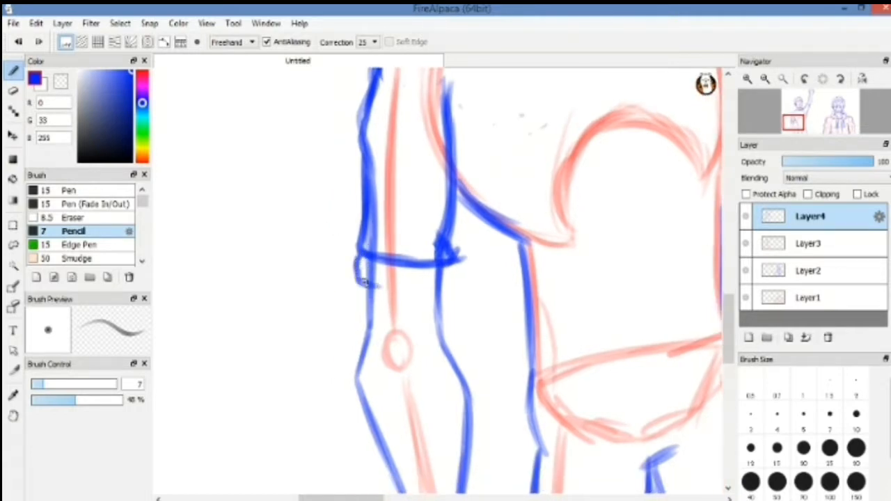
drag(363, 283, 449, 268)
key(e)
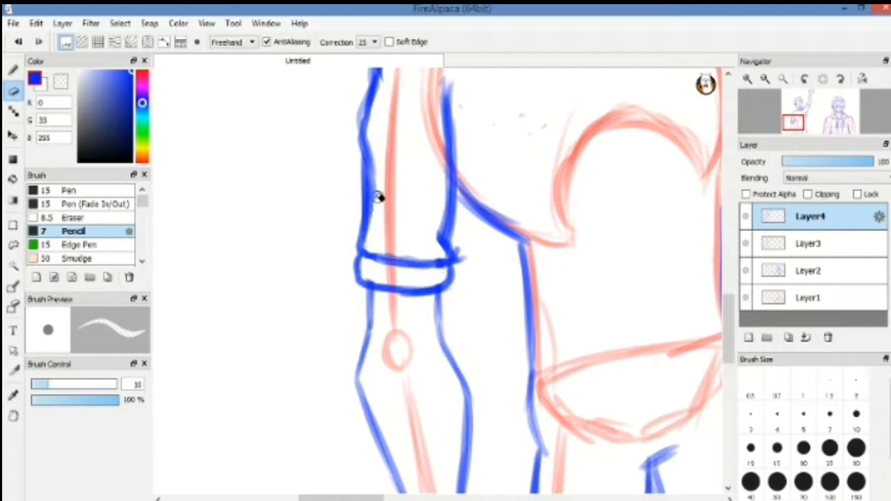
drag(378, 197, 378, 203)
key(b)
key(e)
mouse_move(461, 263)
mouse_down()
mouse_move(459, 246)
mouse_move(452, 260)
mouse_up()
key(b)
- Strengthen both contours of the lowered forearm down to the wrist
drag(425, 311, 438, 187)
mouse_move(460, 151)
mouse_down()
mouse_move(382, 161)
mouse_move(402, 341)
mouse_move(441, 445)
mouse_up()
drag(453, 169, 475, 435)
drag(524, 218, 526, 129)
drag(607, 158, 408, 217)
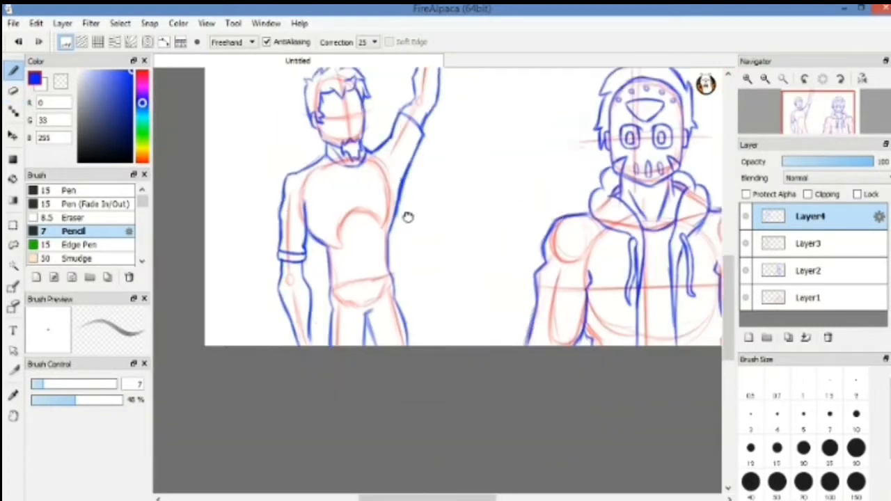
- Replace the torso's side line at the waist with a wrinkled shirt edge, fold lines and a hem
drag(313, 330, 317, 289)
drag(418, 240, 376, 283)
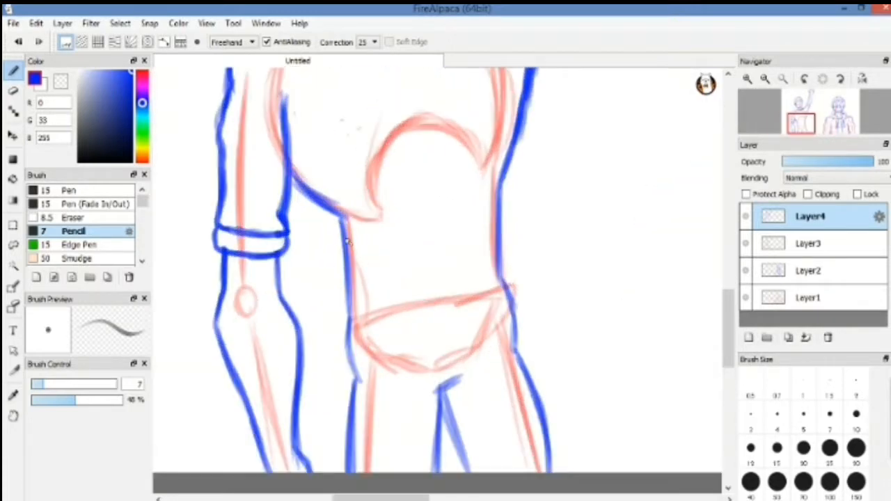
key(e)
drag(340, 217, 350, 327)
key(b)
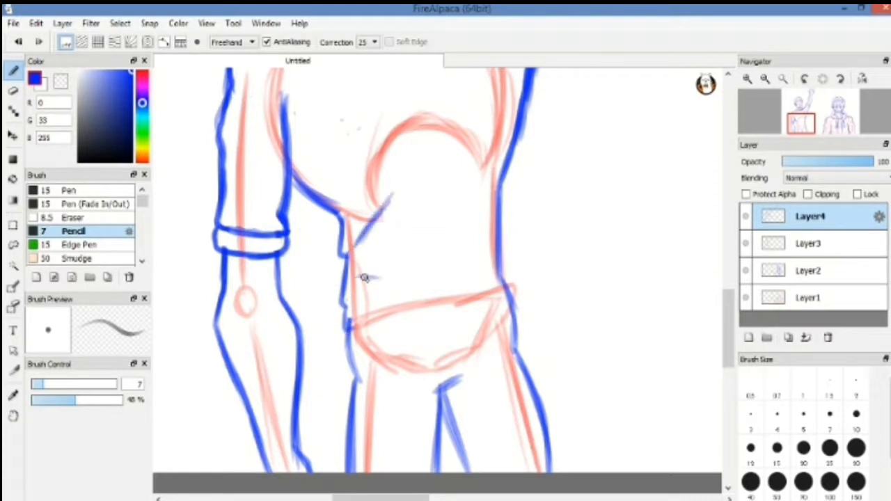
drag(346, 332, 512, 312)
- Draw the open eye's thick arched upper lid and short lower lid on the bearded face
drag(499, 188, 418, 174)
mouse_move(417, 139)
mouse_down()
mouse_move(483, 243)
mouse_move(515, 248)
mouse_up()
mouse_move(235, 303)
mouse_down()
mouse_move(250, 360)
mouse_move(324, 407)
mouse_up()
drag(436, 170, 464, 190)
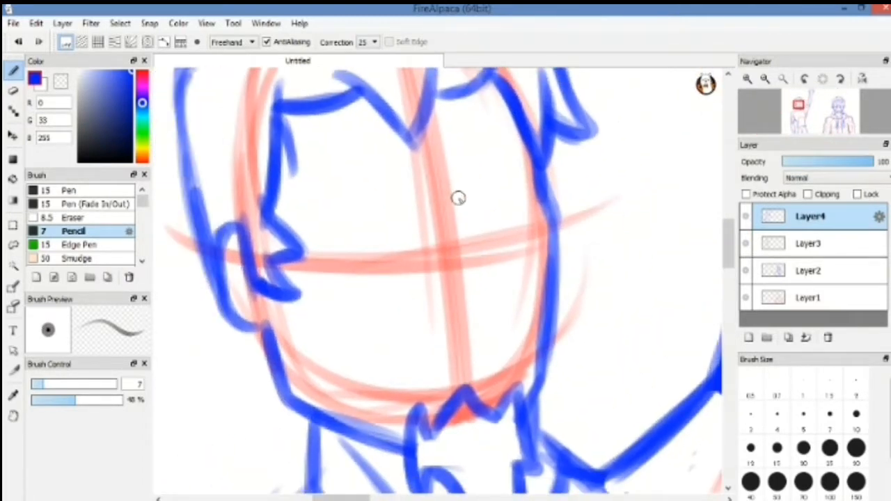
drag(454, 206, 537, 180)
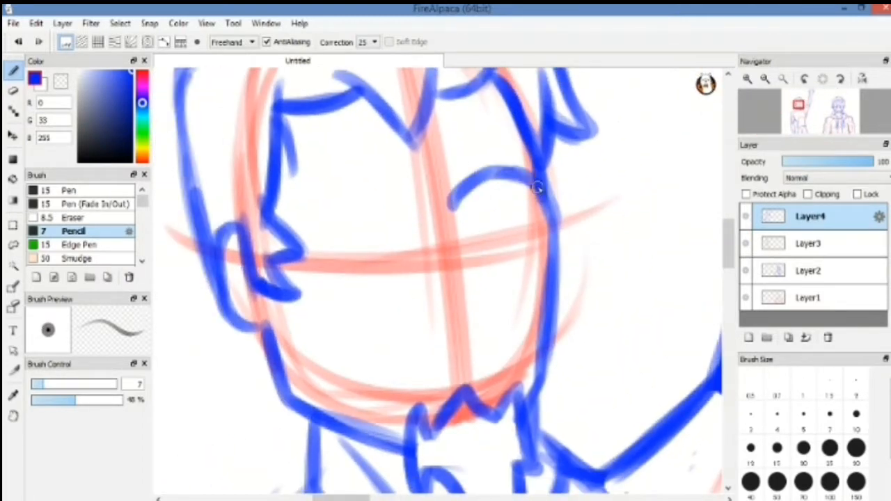
mouse_move(454, 230)
mouse_down()
mouse_move(536, 182)
mouse_move(507, 174)
mouse_up()
mouse_move(479, 285)
mouse_down()
mouse_move(533, 278)
mouse_move(546, 264)
mouse_up()
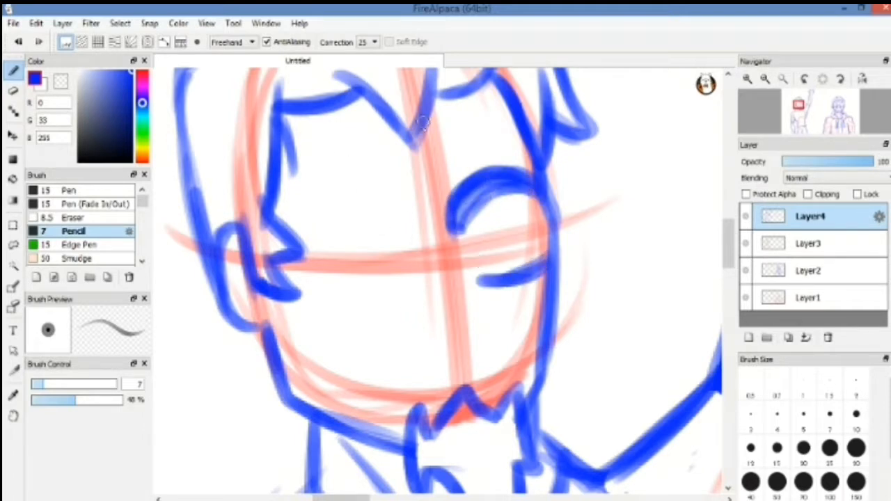
- Draw a thick outlined eyebrow above each eye of the bearded face
mouse_move(429, 170)
mouse_down()
mouse_move(508, 143)
mouse_move(481, 126)
mouse_move(464, 156)
mouse_up()
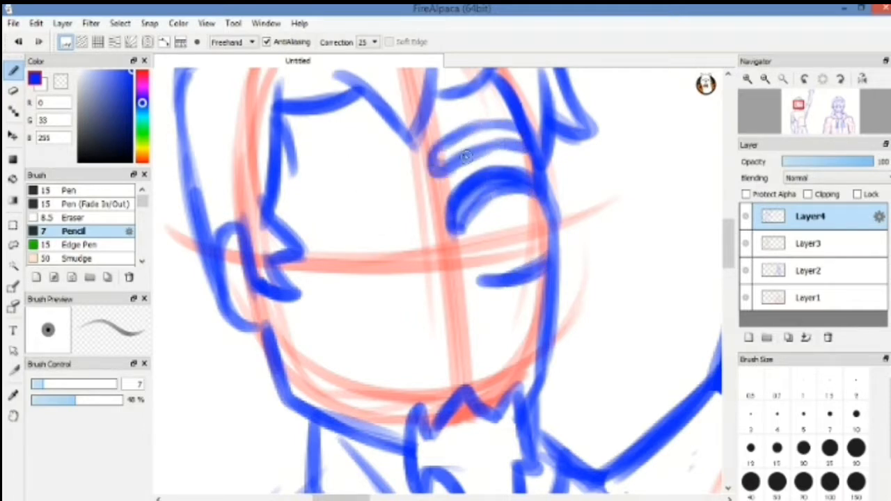
key(ctrl+z)
mouse_move(395, 162)
mouse_down()
mouse_move(338, 155)
mouse_move(295, 189)
mouse_move(405, 167)
mouse_move(288, 193)
mouse_move(404, 168)
mouse_up()
- Draw an X for the other eye and a short curved nose beside it
mouse_move(364, 224)
mouse_down()
mouse_move(382, 177)
mouse_move(425, 224)
mouse_up()
key(ctrl+z)
drag(348, 160, 426, 225)
mouse_move(416, 157)
mouse_down()
mouse_move(361, 255)
mouse_move(401, 271)
mouse_up()
key(ctrl+z)
mouse_move(438, 202)
mouse_down()
mouse_move(415, 252)
mouse_move(438, 203)
mouse_up()
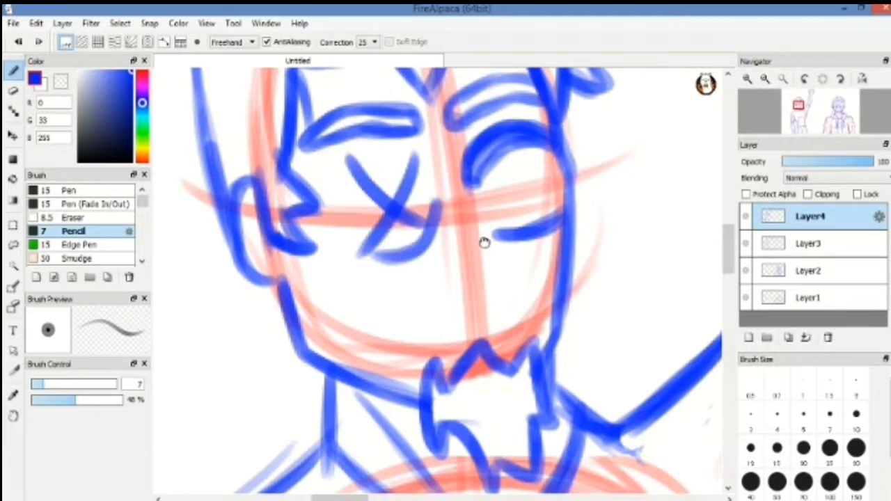
- Draw an open, toothy grin above the beard with a short line inside it
drag(483, 243, 397, 223)
scroll(378, 295, up, 2)
mouse_move(268, 270)
mouse_down()
mouse_move(304, 324)
mouse_move(437, 314)
mouse_up()
mouse_move(275, 270)
mouse_down()
mouse_move(435, 260)
mouse_move(424, 308)
mouse_move(316, 290)
mouse_move(374, 288)
mouse_move(277, 272)
mouse_move(299, 326)
mouse_up()
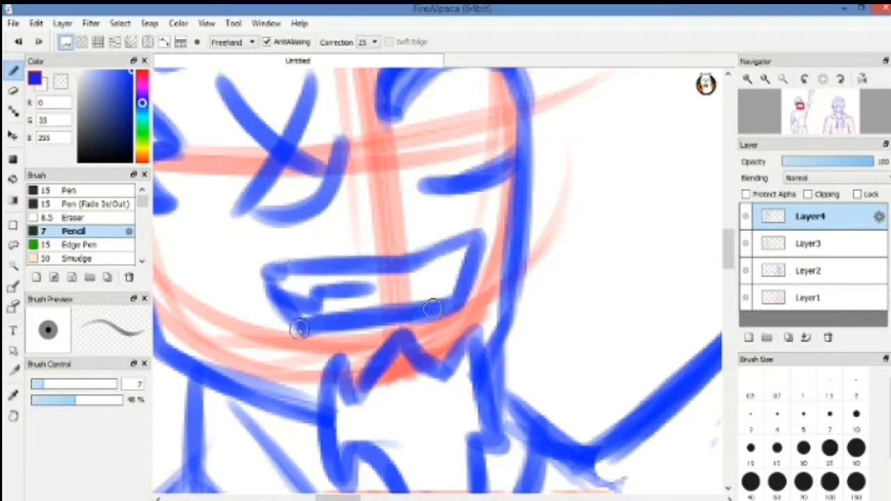
- Draw a round iris between the lids of the open eye
mouse_move(456, 125)
mouse_down()
mouse_move(454, 179)
mouse_move(425, 273)
mouse_up()
scroll(428, 268, up, 2)
mouse_move(444, 224)
mouse_down()
mouse_move(441, 202)
mouse_move(495, 248)
mouse_up()
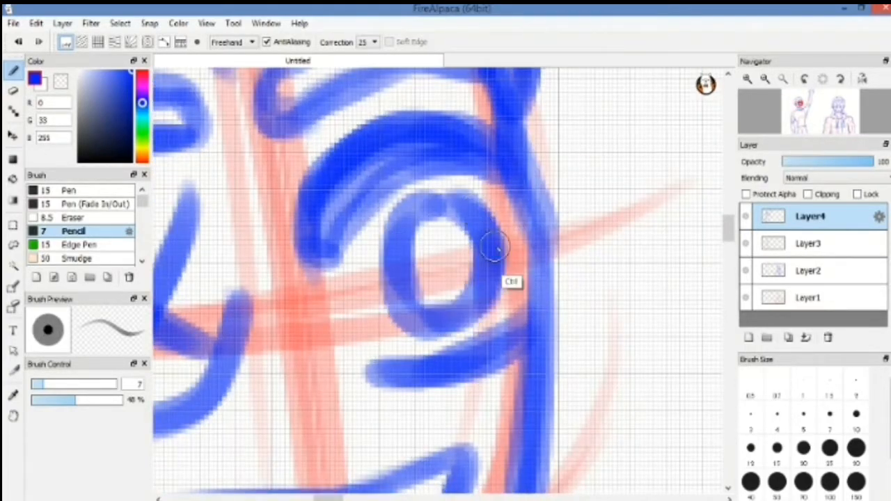
scroll(494, 248, down, 6)
scroll(555, 234, up, 4)
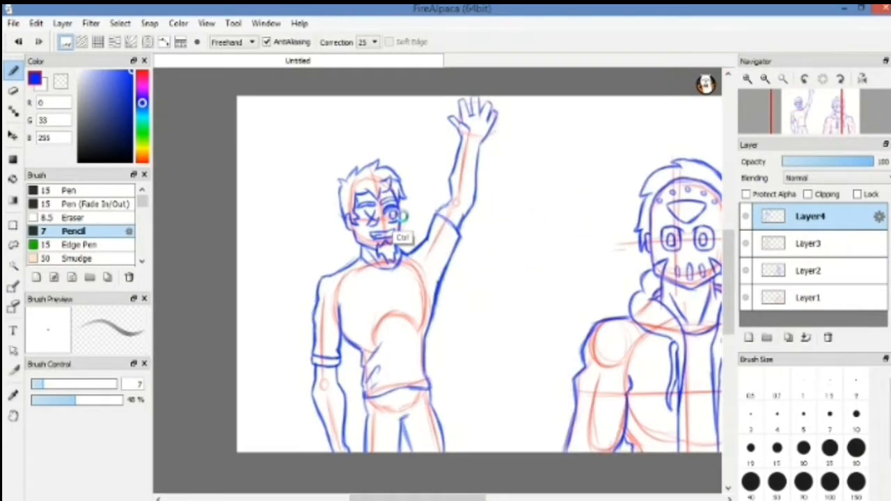
scroll(445, 230, up, 3)
scroll(449, 235, down, 1)
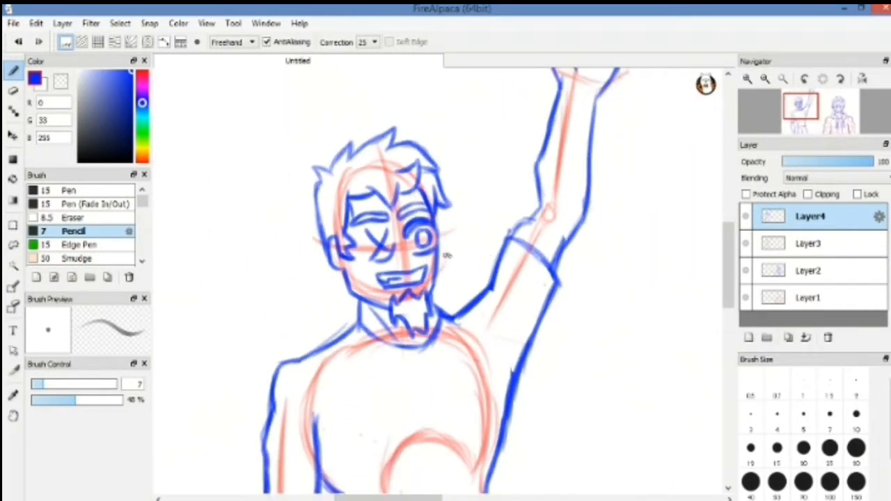
- Delete the two red sketch layers, Layer3 and Layer1, keeping only the blue outlines
scroll(447, 256, down, 5)
click(757, 249)
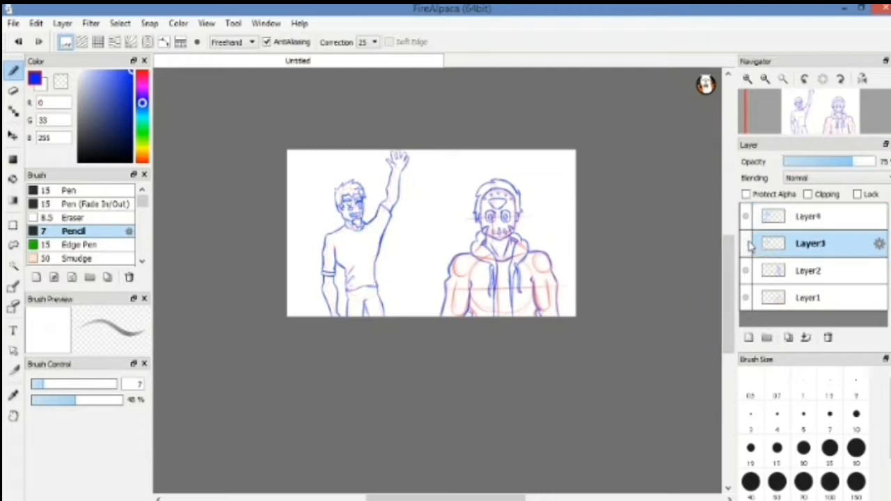
click(828, 336)
click(751, 270)
click(826, 338)
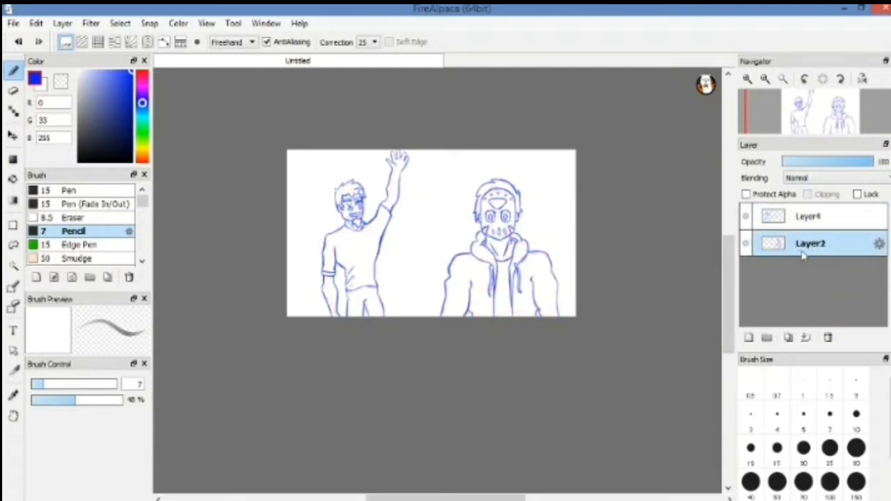
- On Layer4, erase the inner elbow line of the raised arm and redraw it straight into the sleeve
click(808, 217)
scroll(464, 258, up, 5)
key(e)
mouse_move(421, 229)
mouse_down()
mouse_move(408, 250)
mouse_move(400, 309)
mouse_up()
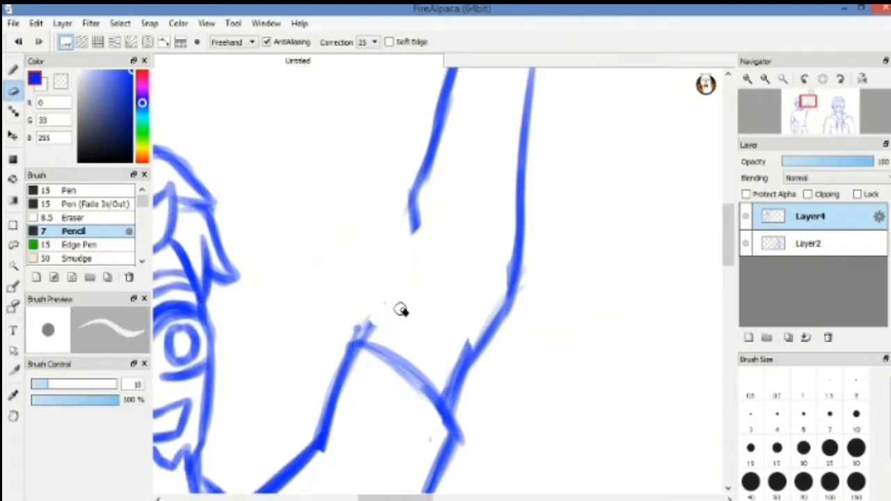
key(b)
mouse_move(361, 334)
mouse_down()
mouse_move(416, 206)
mouse_move(385, 295)
mouse_move(417, 222)
mouse_up()
key(ctrl+z)
scroll(474, 240, down, 4)
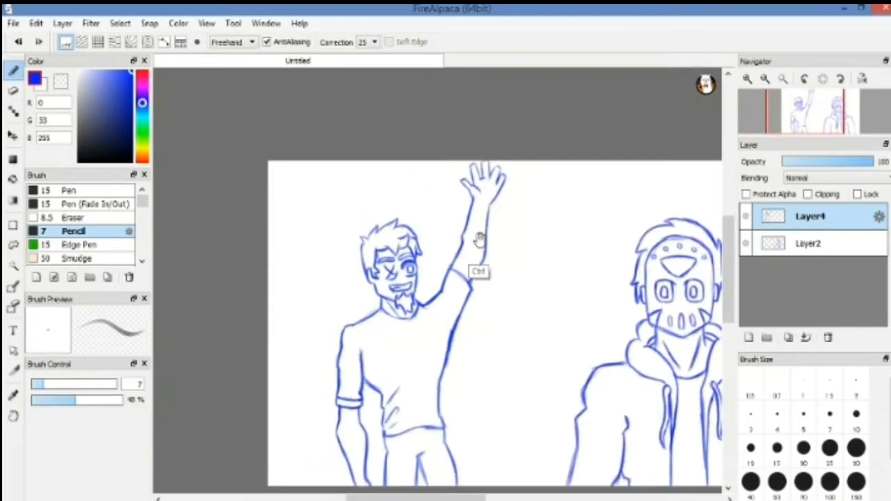
- Erase the outer elbow line of the raised arm and redraw it down to the sleeve cuff
scroll(480, 240, up, 3)
key(e)
mouse_move(445, 298)
mouse_down()
mouse_move(479, 214)
mouse_move(477, 164)
mouse_up()
key(b)
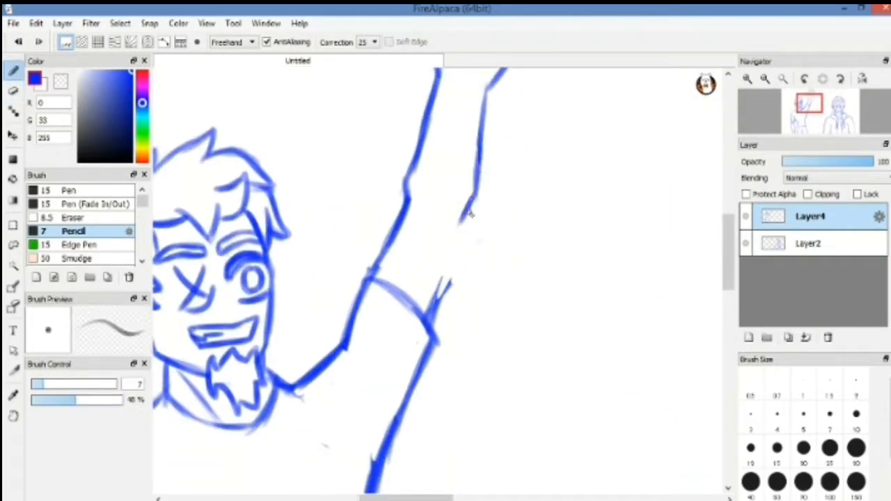
drag(470, 213, 430, 321)
drag(477, 193, 459, 230)
scroll(483, 155, down, 5)
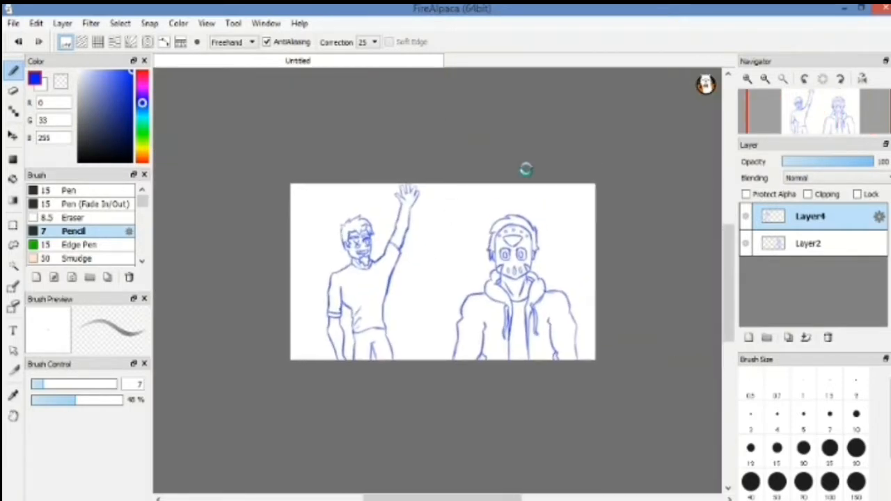
- Add a new layer directly above Layer2 and hide Layer4
click(810, 247)
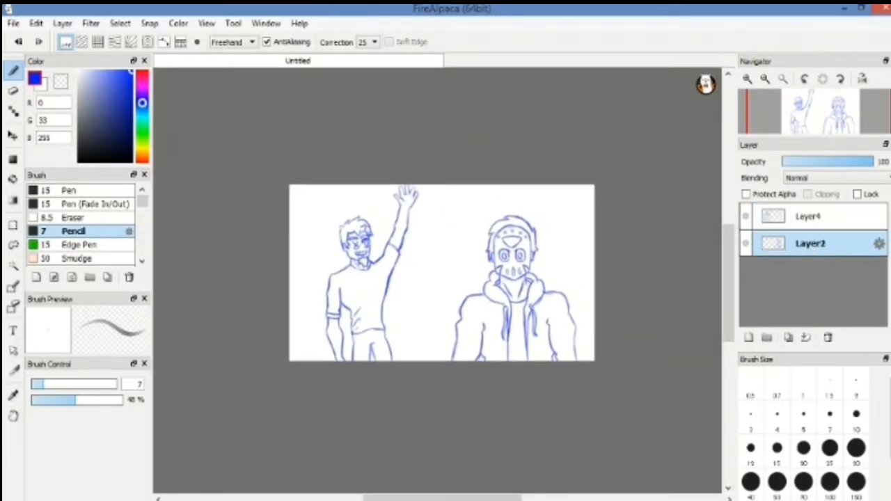
click(749, 337)
click(746, 219)
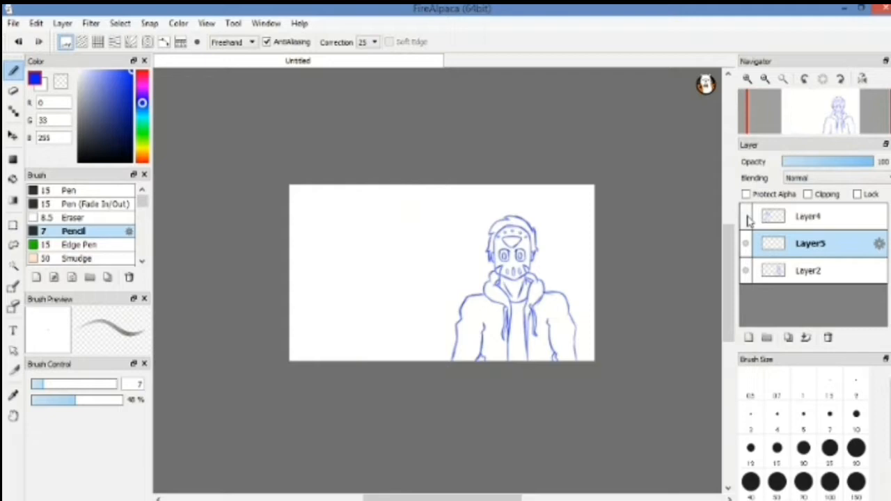
click(782, 280)
click(808, 244)
- Set up the Pen brush in black at size 7 for inking the masked head
click(79, 160)
click(69, 190)
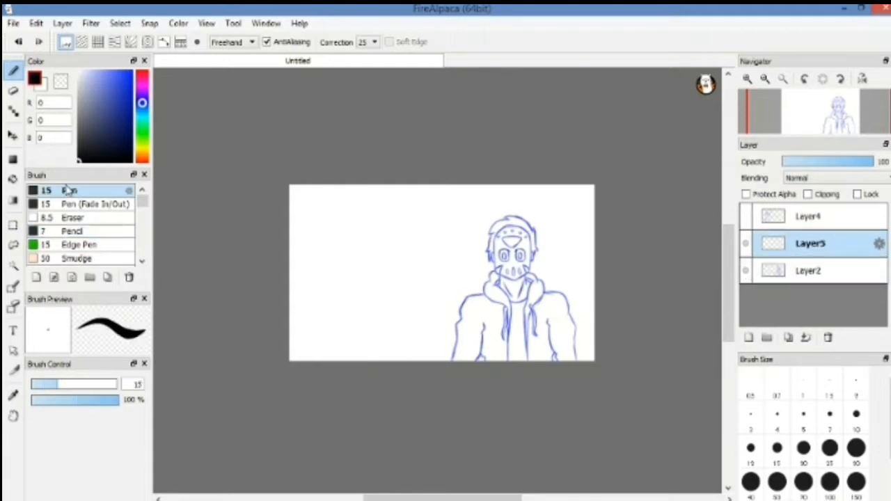
drag(533, 250, 491, 276)
scroll(492, 276, up, 3)
drag(399, 315, 368, 195)
scroll(369, 195, up, 3)
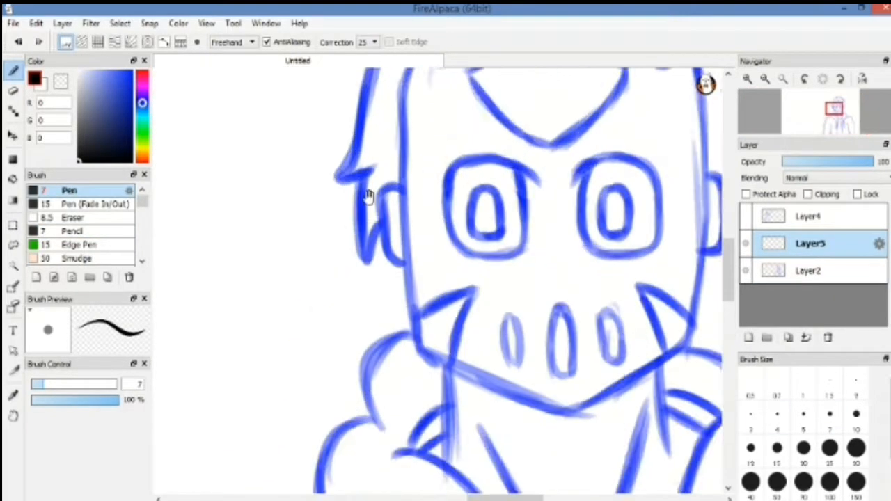
- Ink the outline of the masked figure's left ear in black
drag(398, 118, 427, 162)
scroll(427, 163, up, 1)
mouse_move(425, 255)
mouse_down()
mouse_move(439, 179)
mouse_move(413, 225)
mouse_move(445, 291)
mouse_up()
mouse_move(411, 218)
mouse_down()
mouse_move(445, 225)
mouse_move(468, 209)
mouse_up()
scroll(468, 208, down, 2)
- Ink the curved top edge of the mask across the forehead, redoing strokes until the arc is smooth
drag(540, 157, 469, 216)
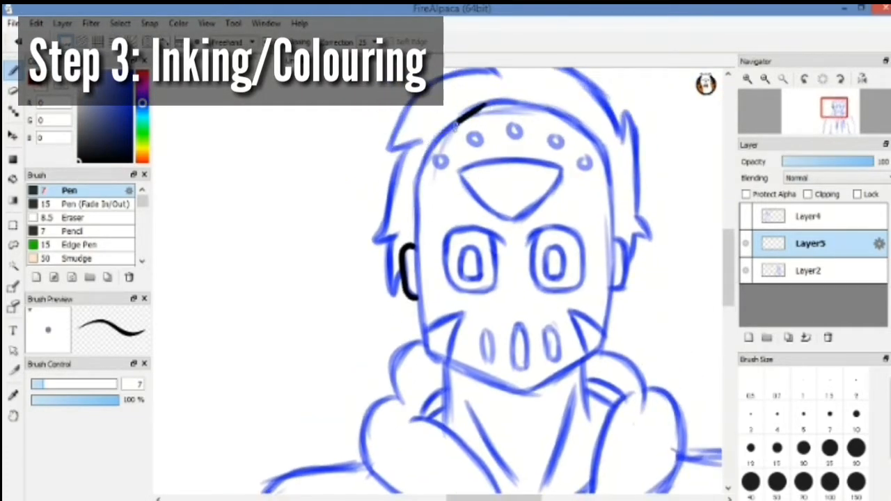
key(ctrl+z)
drag(416, 190, 430, 146)
key(ctrl+z)
mouse_move(440, 181)
mouse_down()
mouse_move(439, 200)
mouse_move(507, 124)
mouse_move(583, 142)
mouse_up()
key(ctrl+z)
mouse_move(604, 183)
mouse_down()
mouse_move(416, 186)
mouse_move(547, 130)
mouse_move(610, 201)
mouse_up()
key(ctrl+z)
drag(478, 198, 497, 140)
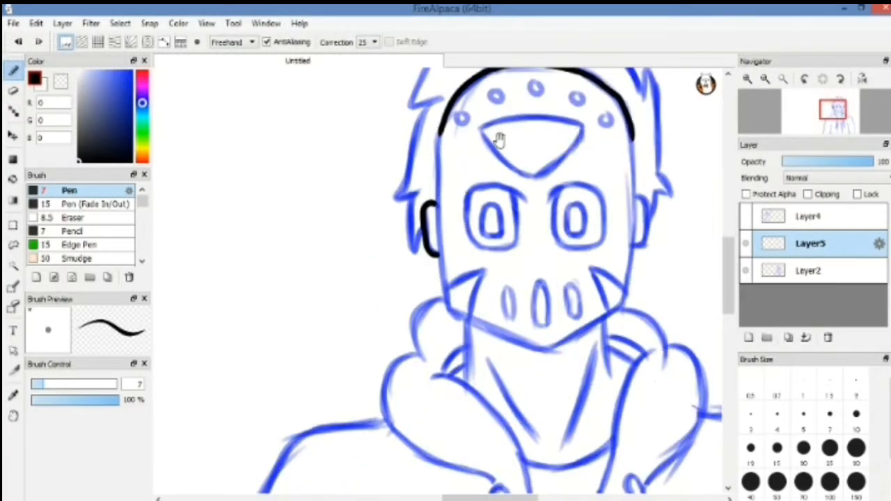
mouse_move(549, 158)
mouse_down()
mouse_move(531, 186)
mouse_move(529, 175)
mouse_move(553, 209)
mouse_up()
key(e)
key(b)
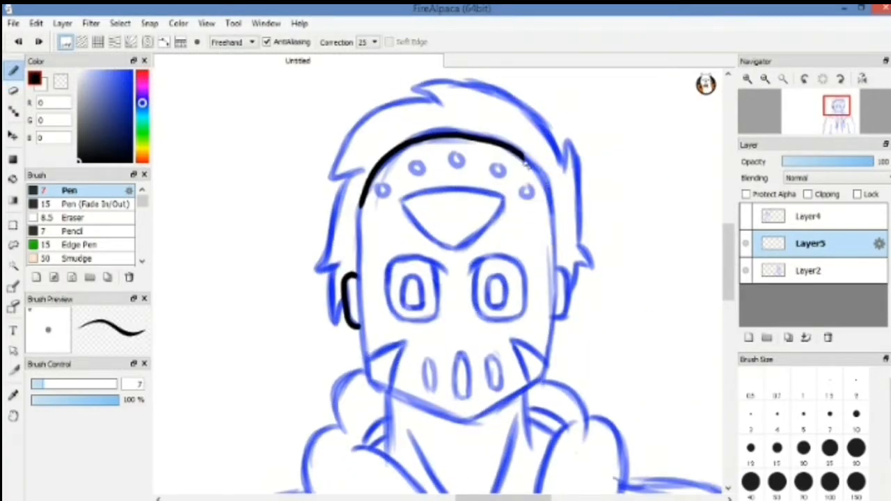
drag(556, 308, 556, 329)
scroll(537, 293, up, 3)
mouse_move(594, 235)
mouse_down()
mouse_move(580, 334)
mouse_move(590, 331)
mouse_move(464, 413)
mouse_up()
key(ctrl+z)
key(ctrl+z)
drag(416, 441, 593, 337)
key(ctrl+z)
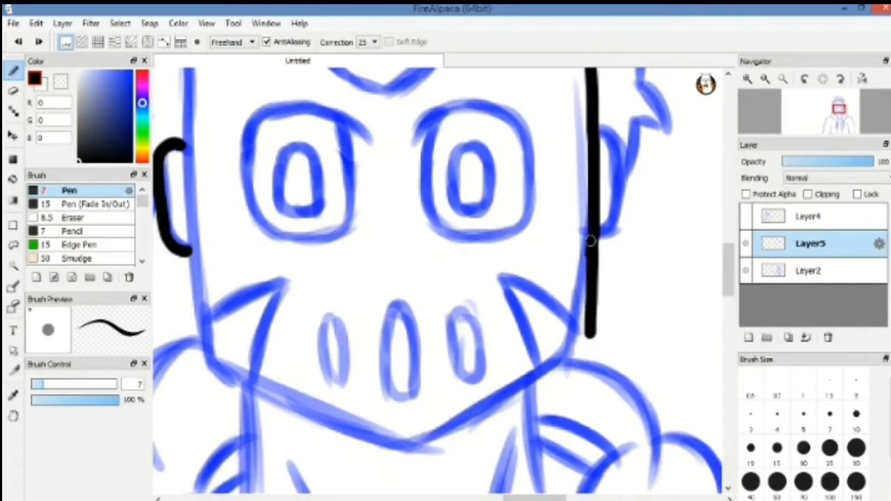
key(ctrl+z)
key(ctrl+z)
- Ink the mask's left edge from the forehead arc down to the jaw corner
scroll(590, 237, down, 3)
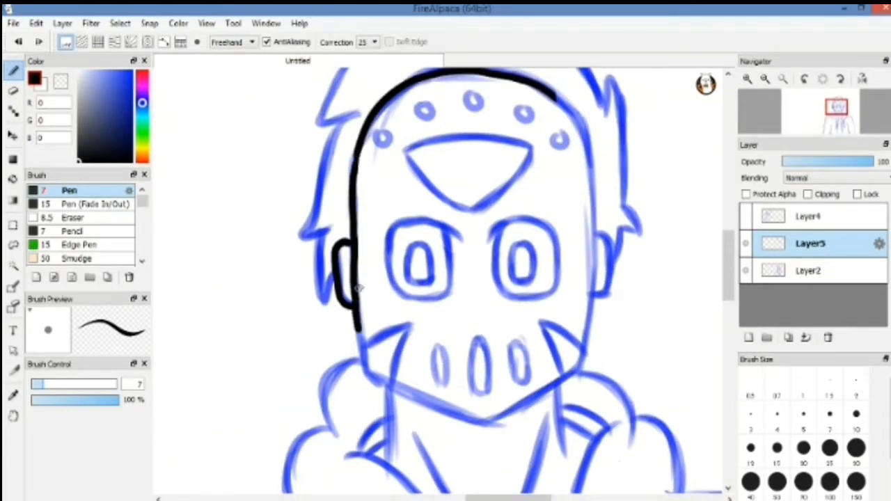
key(ctrl+z)
mouse_move(356, 155)
mouse_down()
mouse_move(364, 314)
mouse_move(357, 160)
mouse_move(357, 281)
mouse_up()
key(ctrl+z)
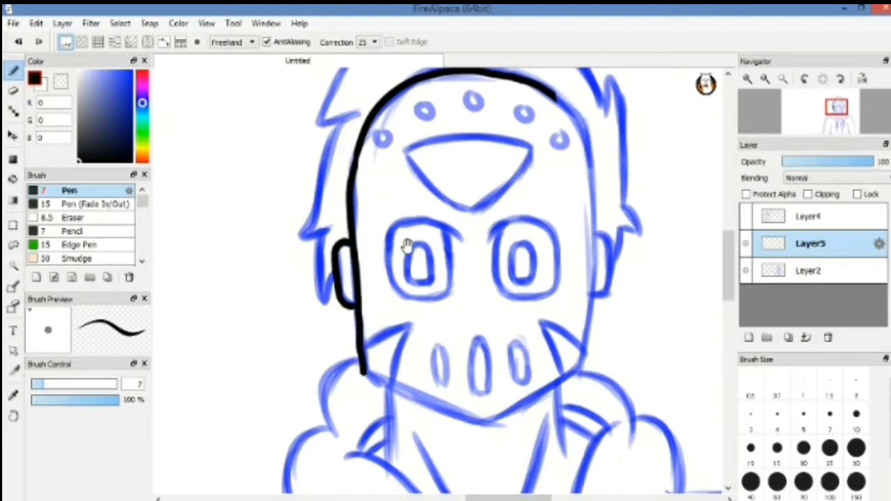
mouse_move(408, 244)
mouse_down()
mouse_move(381, 292)
mouse_move(352, 235)
mouse_up()
scroll(357, 223, up, 3)
key(e)
key(b)
mouse_move(355, 155)
mouse_down()
mouse_move(337, 202)
mouse_move(348, 141)
mouse_up()
scroll(449, 241, down, 2)
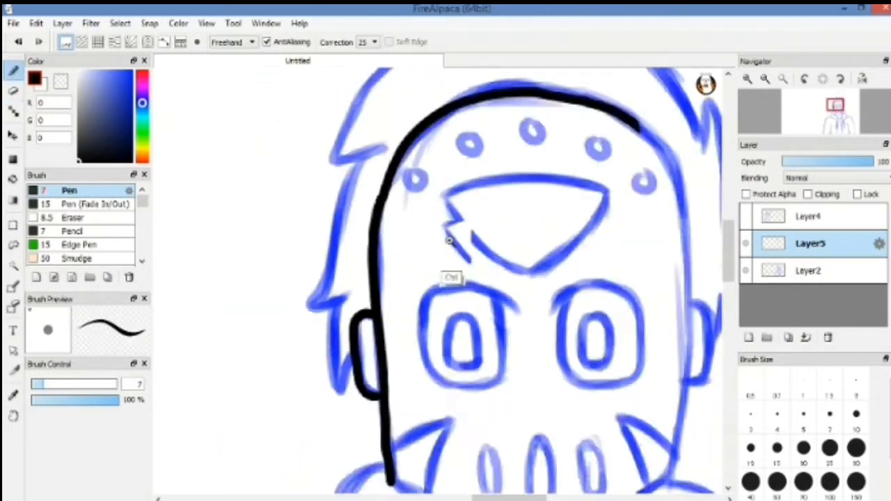
- Ink the V-shaped chin line of the mask from the left jaw corner to the right one
scroll(449, 240, down, 2)
scroll(380, 321, up, 2)
drag(380, 320, 357, 276)
mouse_move(302, 270)
mouse_down()
mouse_move(421, 322)
mouse_move(397, 312)
mouse_move(468, 334)
mouse_move(591, 257)
mouse_up()
key(ctrl+z)
key(ctrl+z)
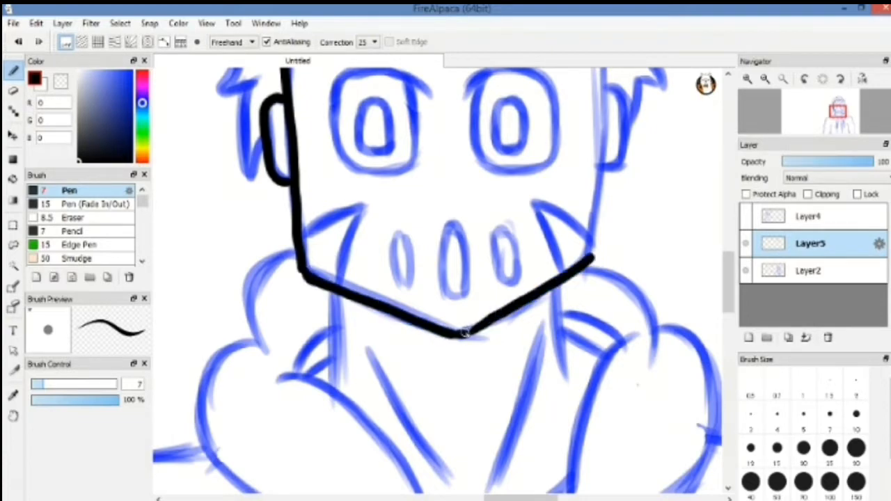
click(422, 497)
click(421, 498)
drag(566, 295, 445, 369)
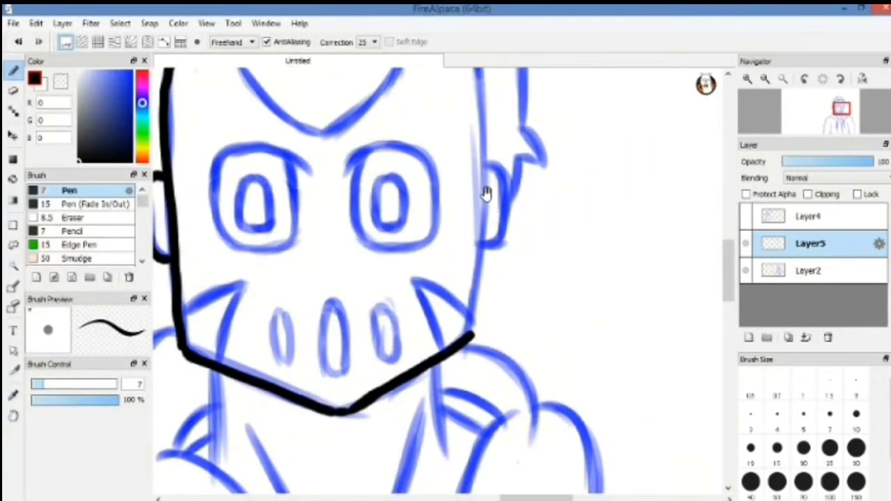
- Ink the mask's right edge between the forehead arc and the jaw, and outline the right ear
drag(487, 193, 492, 255)
drag(491, 191, 490, 317)
key(ctrl+z)
drag(489, 203, 478, 383)
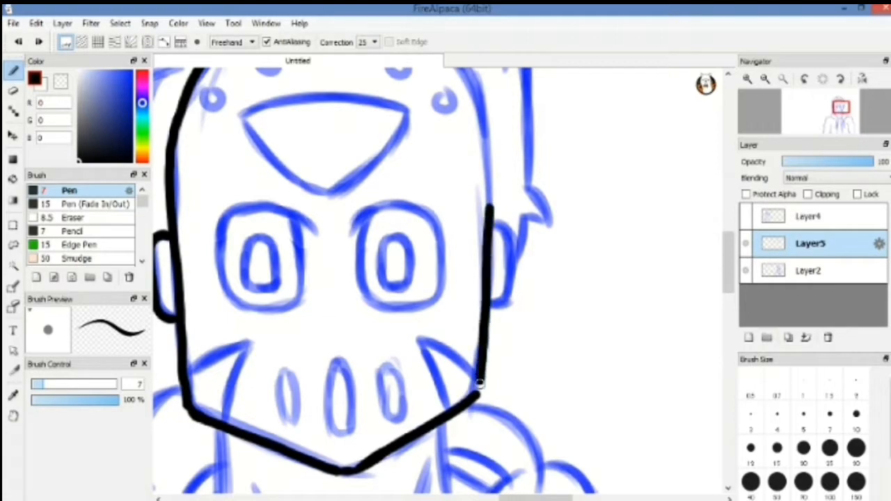
scroll(482, 277, down, 2)
scroll(479, 232, up, 2)
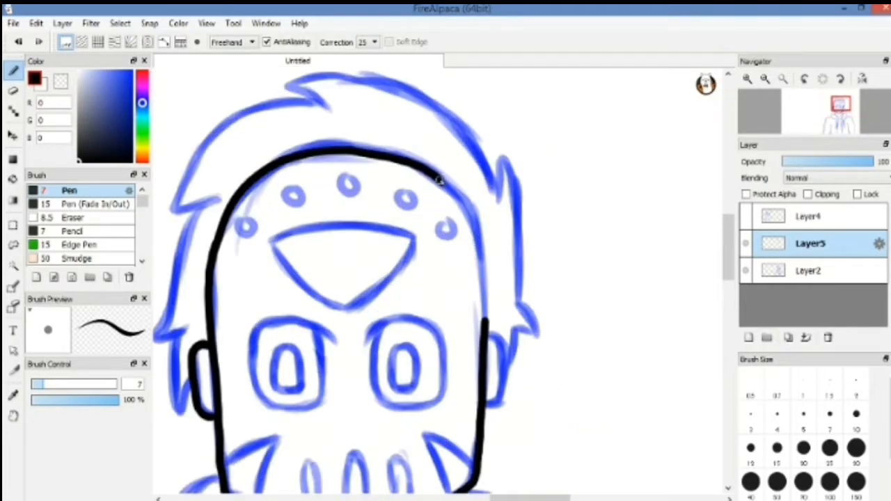
drag(476, 243, 485, 329)
mouse_move(486, 331)
mouse_down()
mouse_move(493, 235)
mouse_move(496, 308)
mouse_up()
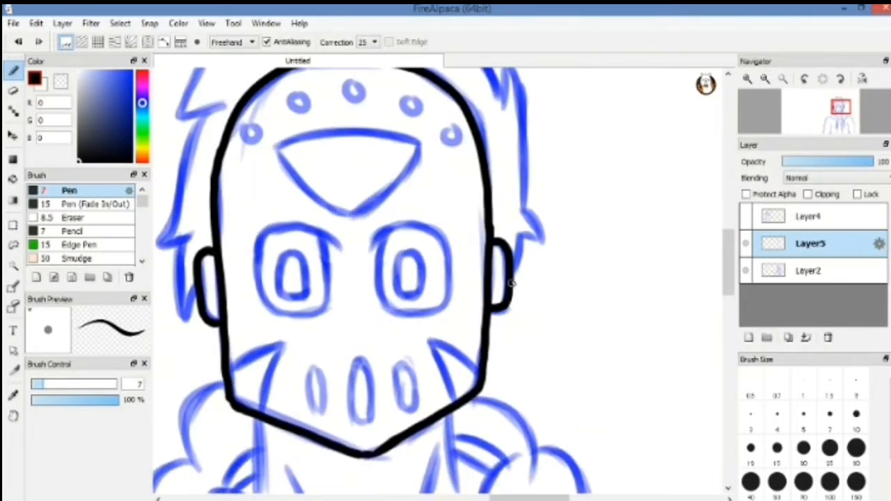
- Ink the hair outline from the spikes beside the right ear up to the tuft on top
drag(516, 238, 566, 279)
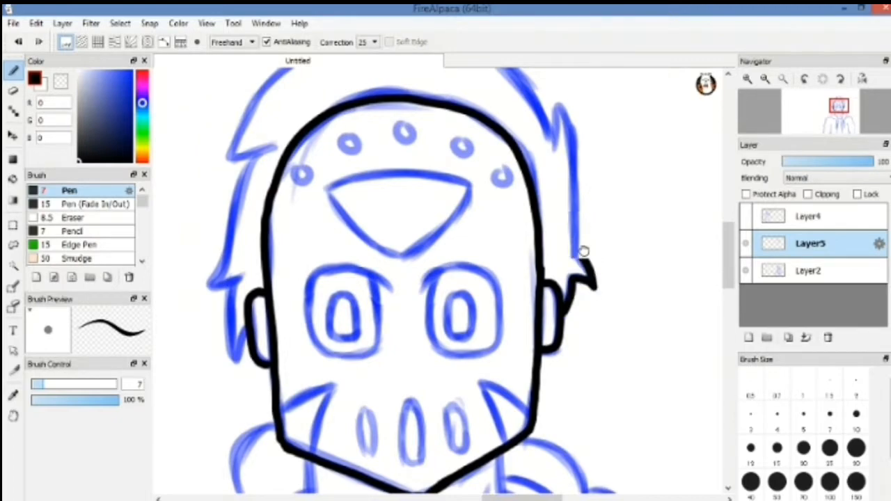
drag(584, 250, 579, 314)
mouse_move(546, 209)
mouse_down()
mouse_move(571, 261)
mouse_move(570, 317)
mouse_up()
mouse_move(346, 108)
mouse_down()
mouse_move(372, 183)
mouse_move(574, 280)
mouse_up()
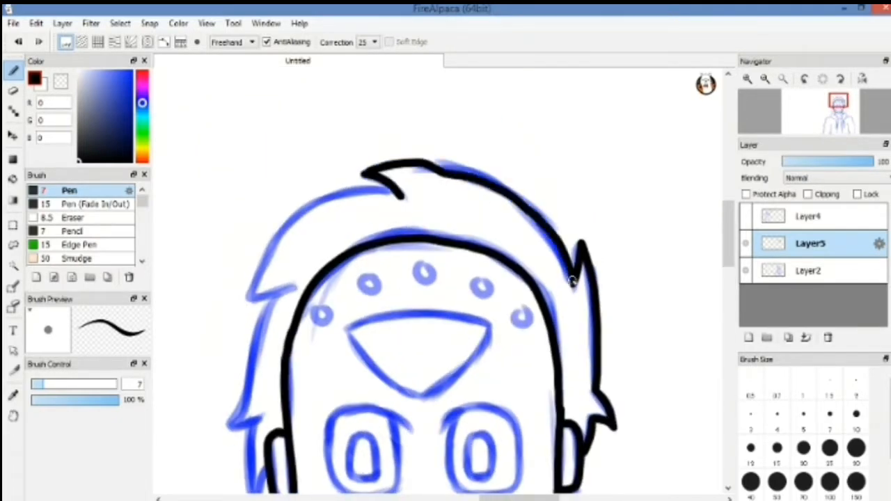
- Ink the hair outline from the top tuft down the left side to the spike beside the ear
drag(431, 244, 537, 169)
mouse_move(501, 117)
mouse_down()
mouse_move(400, 153)
mouse_move(357, 230)
mouse_move(405, 207)
mouse_up()
drag(405, 237, 438, 202)
mouse_move(407, 189)
mouse_down()
mouse_move(397, 214)
mouse_move(400, 306)
mouse_up()
drag(400, 306, 394, 237)
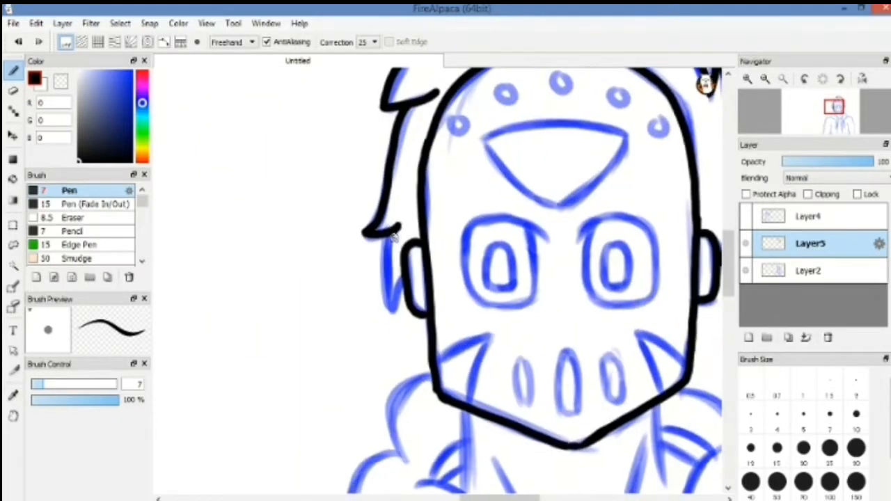
drag(446, 327, 390, 205)
- Ink the outer edge of the hood's left side from the jaw down to the drawstring
drag(348, 282, 339, 407)
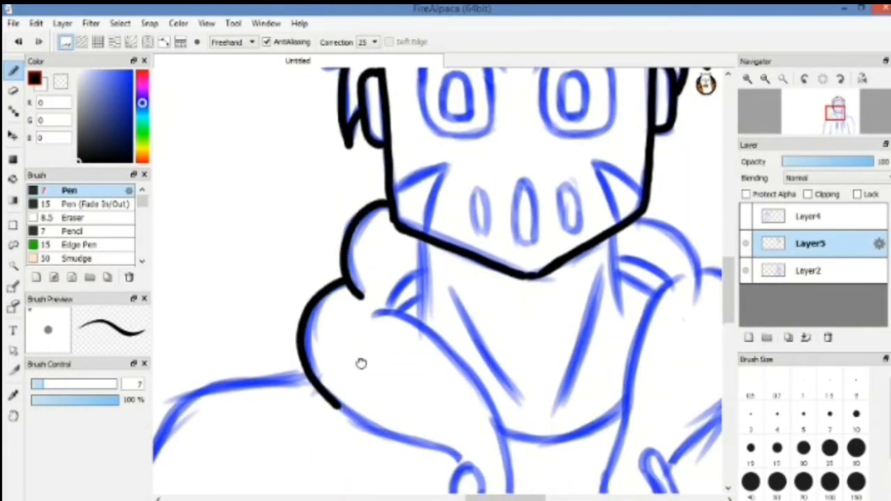
drag(360, 364, 329, 247)
drag(309, 291, 430, 350)
- Ink the left drawstring with its tip, cleaning up stray marks with the eraser
drag(440, 382, 410, 189)
mouse_move(405, 149)
mouse_down()
mouse_move(380, 372)
mouse_move(398, 392)
mouse_move(421, 171)
mouse_up()
mouse_move(468, 202)
mouse_down()
mouse_move(453, 285)
mouse_move(456, 188)
mouse_up()
key(e)
mouse_move(412, 268)
mouse_down()
mouse_move(374, 274)
mouse_move(435, 299)
mouse_move(409, 269)
mouse_up()
key(b)
mouse_move(468, 83)
mouse_down()
mouse_move(451, 167)
mouse_move(473, 299)
mouse_up()
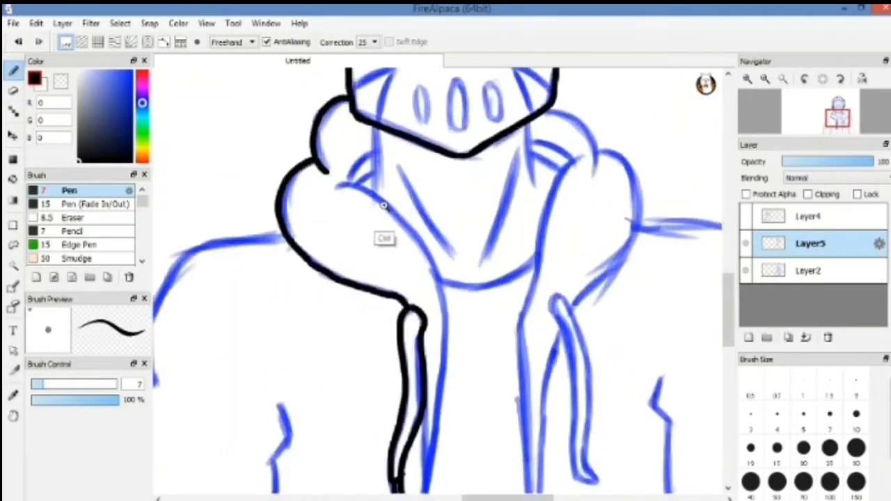
- Ink the left neck line and the small hood folds beside it
drag(379, 208, 379, 133)
drag(373, 125, 376, 243)
mouse_move(372, 172)
mouse_down()
mouse_move(327, 227)
mouse_move(405, 277)
mouse_up()
key(ctrl+z)
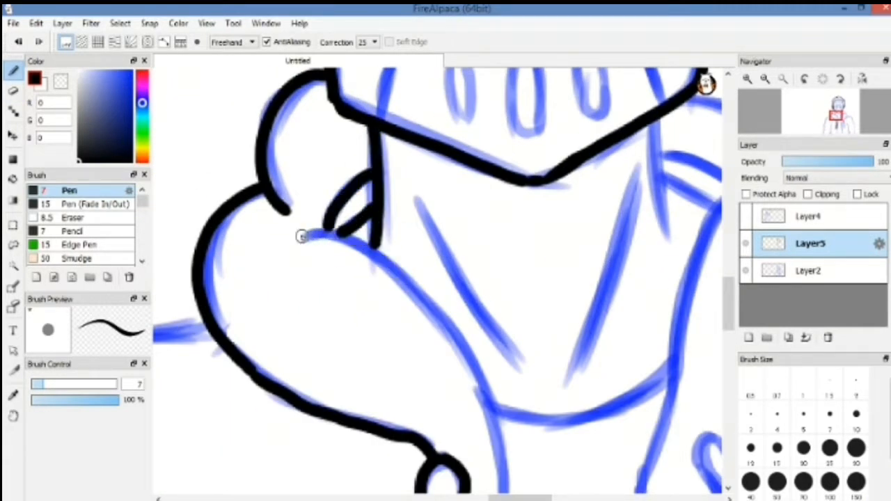
- Ink the hood's left inner edge and continue it down the jacket opening to the canvas bottom
drag(302, 236, 422, 304)
mouse_move(412, 290)
mouse_down()
mouse_move(362, 182)
mouse_move(444, 324)
mouse_up()
key(e)
drag(371, 193, 354, 170)
key(b)
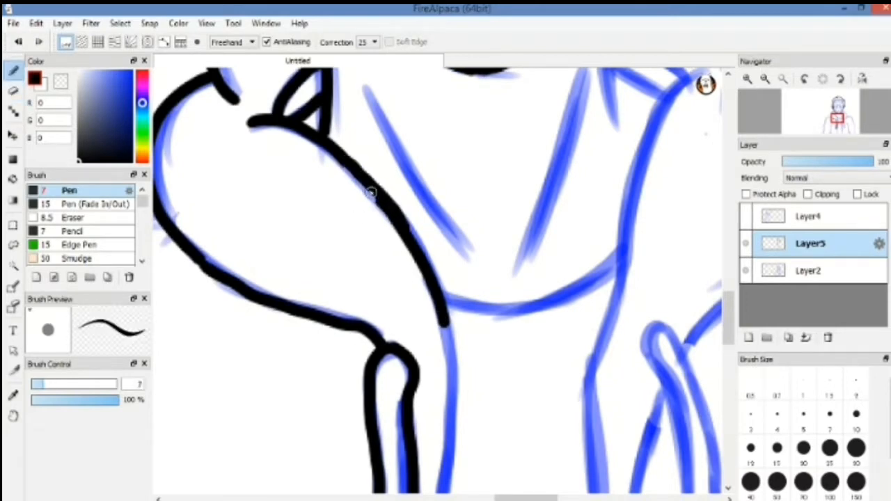
scroll(417, 199, down, 3)
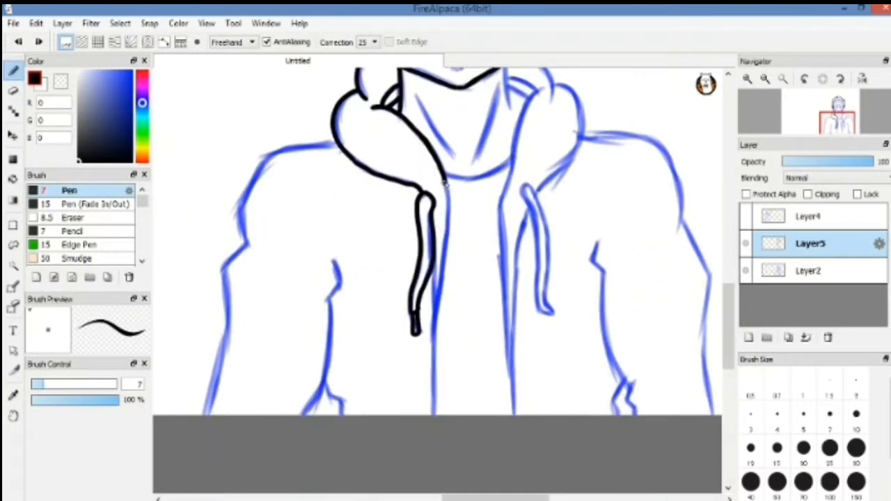
drag(435, 268, 436, 319)
drag(436, 319, 454, 245)
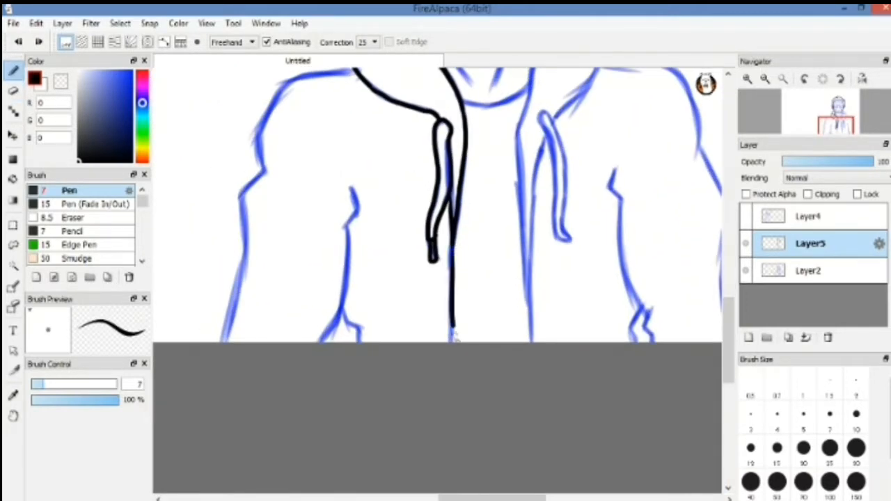
- Ink the right neck line and the two hood fold lines beside it
scroll(454, 348, up, 5)
scroll(424, 219, up, 4)
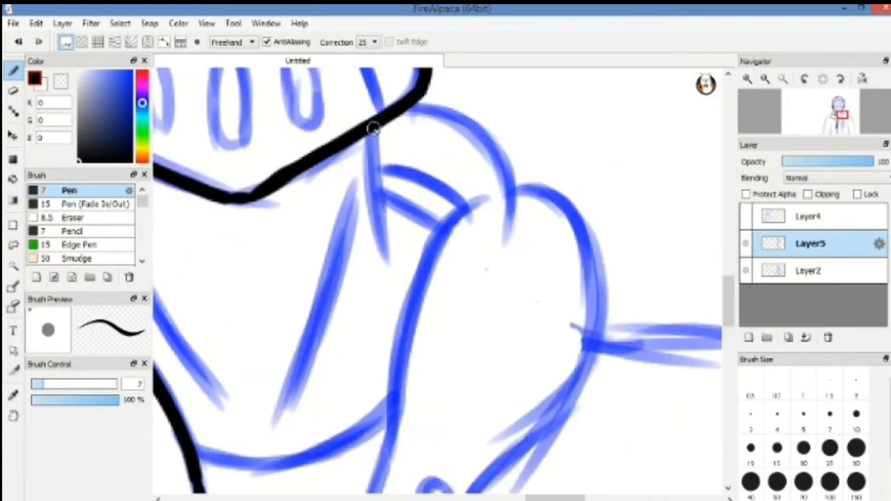
drag(386, 242, 391, 250)
mouse_move(381, 185)
mouse_down()
mouse_move(442, 227)
mouse_move(458, 208)
mouse_up()
key(ctrl+z)
scroll(465, 167, down, 2)
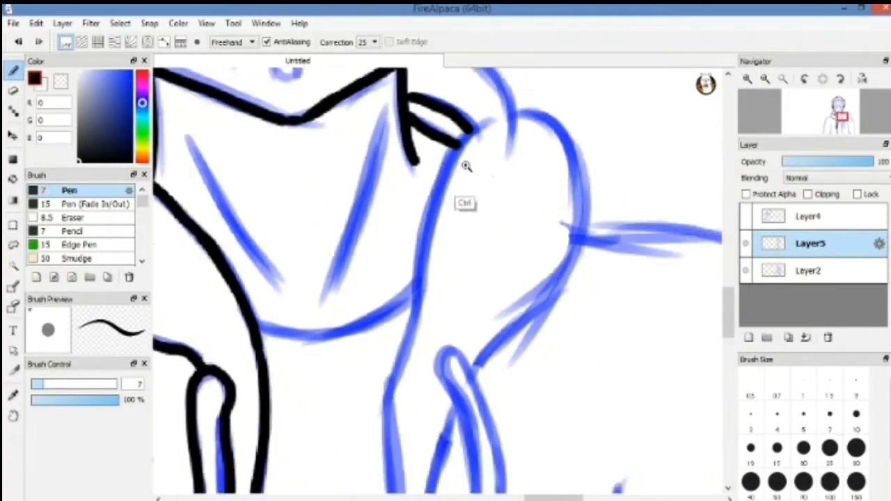
- Ink the hood's right inner edge and extend it down the right side of the jacket opening
mouse_move(478, 147)
mouse_down()
mouse_move(434, 221)
mouse_move(426, 276)
mouse_up()
drag(430, 280, 461, 143)
drag(459, 137, 446, 277)
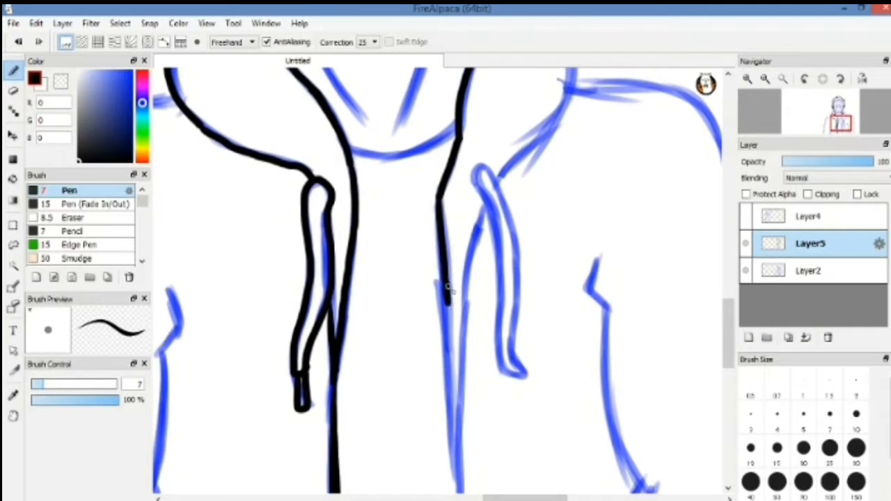
scroll(447, 287, down, 3)
drag(446, 196, 462, 437)
- Ink the curved line running from the top of the right drawstring down to the jacket opening
drag(489, 149, 467, 262)
mouse_move(466, 220)
mouse_down()
mouse_move(439, 308)
mouse_move(432, 437)
mouse_up()
drag(472, 189, 443, 218)
drag(437, 207, 444, 282)
key(ctrl+z)
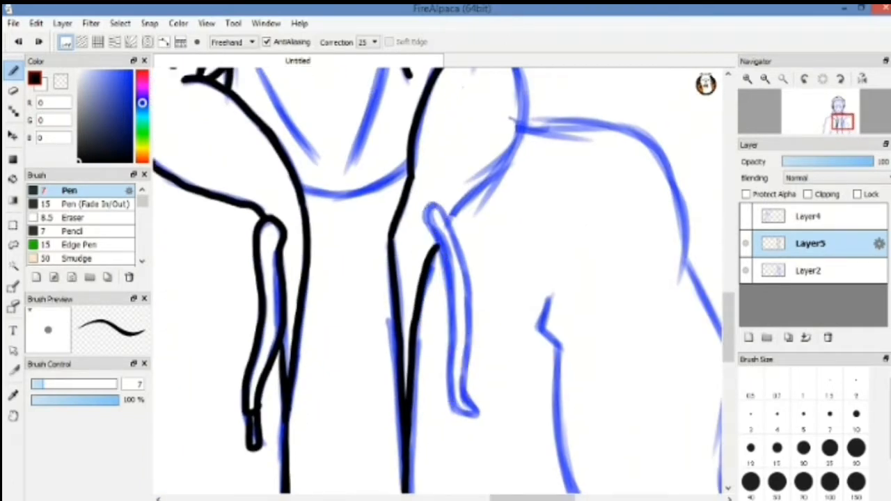
- Ink the right drawstring's outline and the outer right edge of the hood
drag(459, 242, 434, 204)
mouse_move(456, 362)
mouse_down()
mouse_move(450, 258)
mouse_move(458, 282)
mouse_up()
drag(472, 197, 442, 378)
mouse_move(441, 124)
mouse_down()
mouse_move(449, 121)
mouse_move(419, 296)
mouse_up()
drag(419, 209, 437, 329)
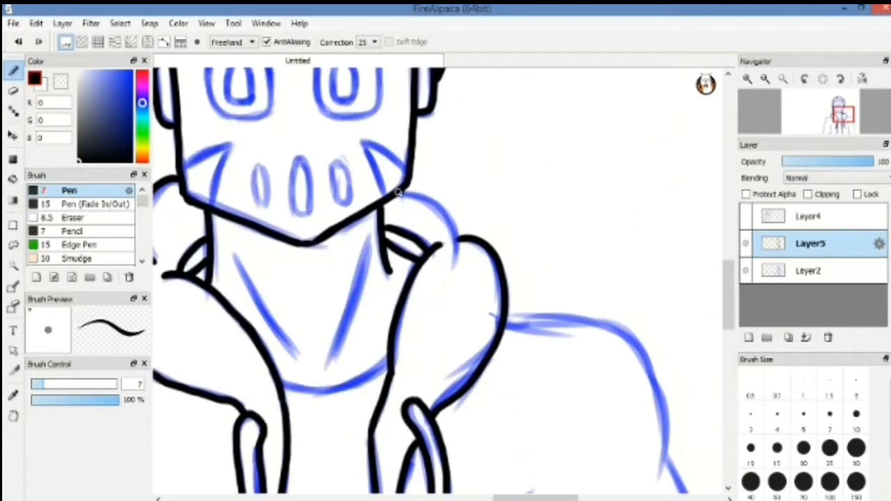
- Ink the hood's upper right curve, the two slanted neck lines and the curved shirt collar between the hood edges
drag(403, 192, 458, 268)
scroll(458, 209, down, 3)
scroll(355, 324, up, 3)
drag(353, 145, 409, 247)
drag(482, 126, 444, 262)
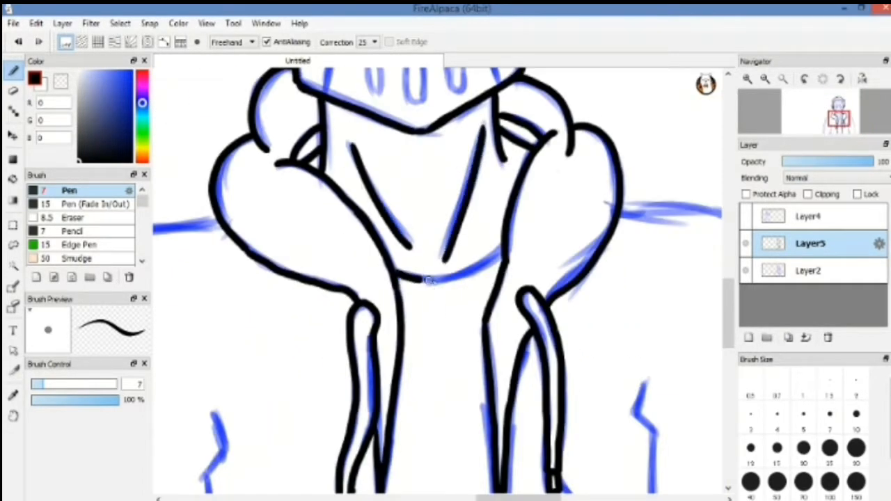
scroll(512, 202, down, 4)
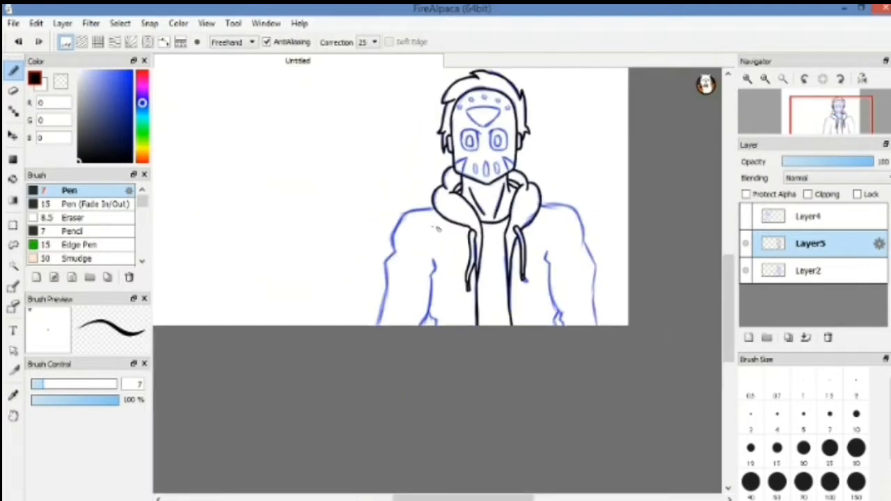
- Ink the left shoulder, the sleeve's outer edge and its inner line with the fold at the canvas bottom
scroll(437, 229, up, 4)
drag(452, 217, 476, 158)
mouse_move(467, 182)
mouse_down()
mouse_move(448, 280)
mouse_move(491, 121)
mouse_up()
drag(565, 168, 476, 171)
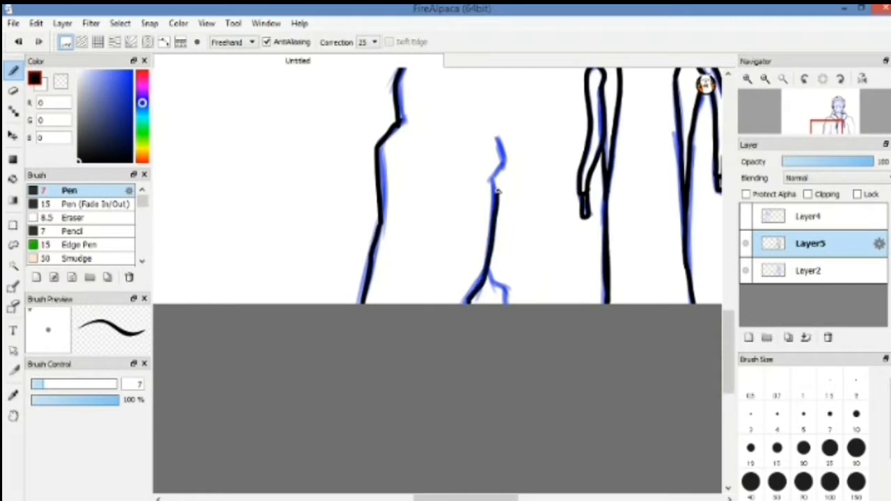
drag(488, 263, 507, 304)
- Ink the right shoulder and the outer edge of the right sleeve down to the canvas bottom
mouse_move(611, 162)
mouse_down()
mouse_move(453, 181)
mouse_move(332, 230)
mouse_up()
drag(535, 137, 495, 257)
mouse_move(445, 184)
mouse_down()
mouse_move(506, 195)
mouse_move(455, 81)
mouse_up()
mouse_move(515, 144)
mouse_down()
mouse_move(542, 213)
mouse_move(538, 126)
mouse_up()
drag(536, 122, 538, 243)
drag(405, 189, 437, 232)
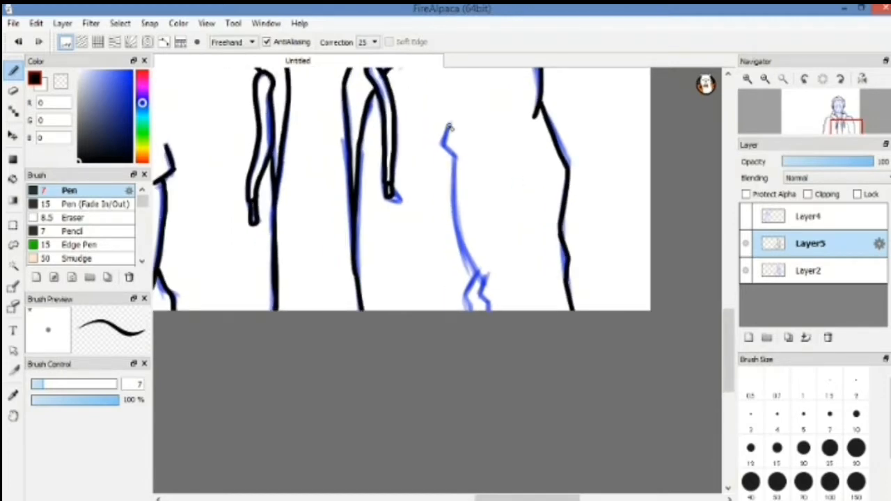
- Ink the right sleeve's inner line and the small folds at its lower end
drag(449, 127, 455, 161)
drag(454, 160, 451, 97)
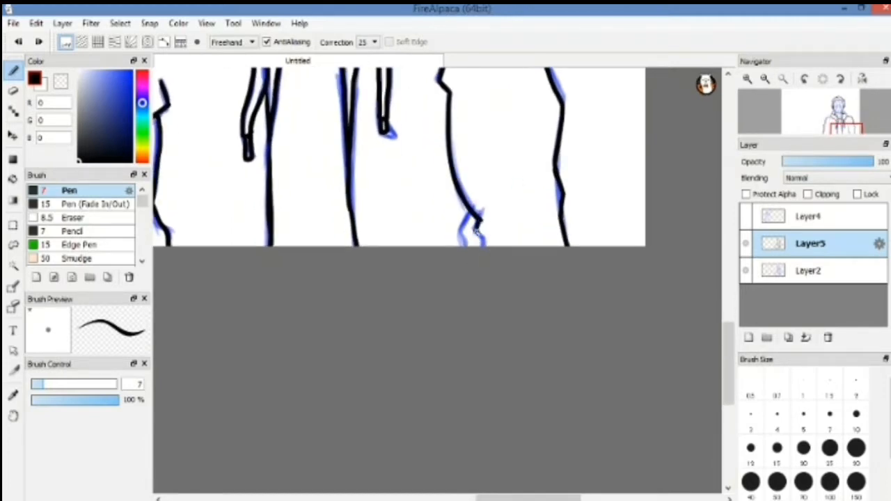
scroll(470, 207, down, 1)
drag(470, 207, 470, 401)
- Ink the two pointed cheek triangles on both sides of the mask's lower half
scroll(424, 201, up, 4)
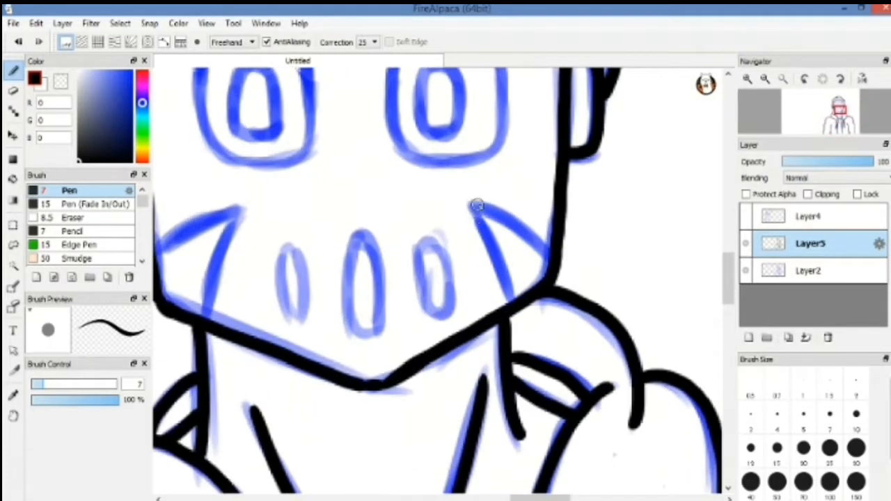
mouse_move(477, 207)
mouse_down()
mouse_move(512, 304)
mouse_move(533, 240)
mouse_move(548, 261)
mouse_up()
drag(389, 251, 506, 258)
drag(274, 260, 353, 219)
drag(354, 220, 327, 332)
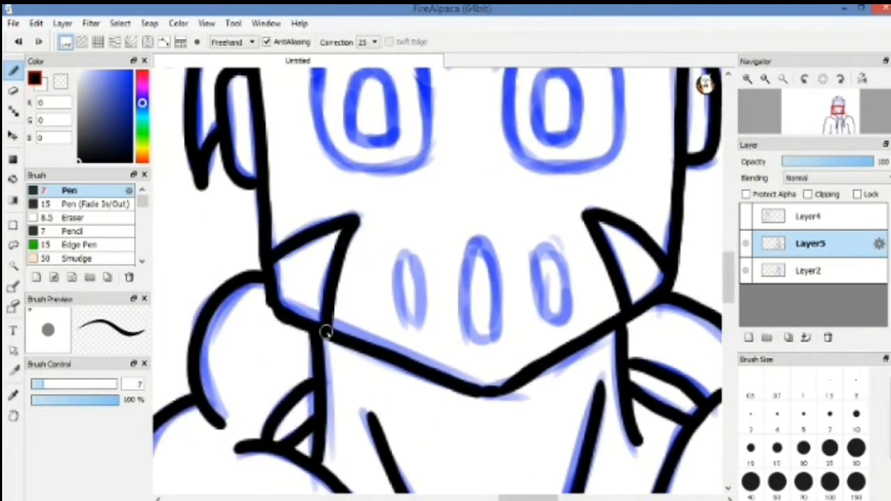
- Ink the three oval breathing slots on the lower part of the mask
mouse_move(407, 259)
mouse_down()
mouse_move(418, 304)
mouse_move(411, 258)
mouse_up()
mouse_move(476, 245)
mouse_down()
mouse_move(499, 306)
mouse_move(479, 243)
mouse_up()
mouse_move(540, 254)
mouse_down()
mouse_move(549, 252)
mouse_move(499, 414)
mouse_up()
mouse_move(454, 216)
mouse_down()
mouse_move(471, 195)
mouse_move(564, 295)
mouse_move(473, 310)
mouse_move(459, 209)
mouse_move(541, 332)
mouse_move(494, 183)
mouse_move(445, 222)
mouse_move(477, 189)
mouse_move(526, 195)
mouse_move(445, 221)
mouse_up()
key(ctrl+z)
key(ctrl+z)
key(e)
key(b)
- Ink both rounded eye openings of the mask and the inverted triangle on its forehead
mouse_move(347, 228)
mouse_down()
mouse_move(437, 205)
mouse_move(476, 207)
mouse_move(396, 274)
mouse_move(509, 214)
mouse_move(507, 191)
mouse_up()
drag(517, 151, 432, 277)
mouse_move(345, 164)
mouse_down()
mouse_move(498, 140)
mouse_move(562, 160)
mouse_up()
mouse_move(344, 168)
mouse_down()
mouse_move(364, 196)
mouse_move(489, 256)
mouse_move(566, 165)
mouse_up()
- Ink the five small holes in an arc above the mask's forehead triangle
drag(431, 139, 487, 175)
drag(347, 170, 355, 169)
drag(513, 99, 515, 100)
mouse_move(559, 114)
mouse_down()
mouse_move(461, 119)
mouse_move(514, 128)
mouse_up()
drag(569, 175, 582, 187)
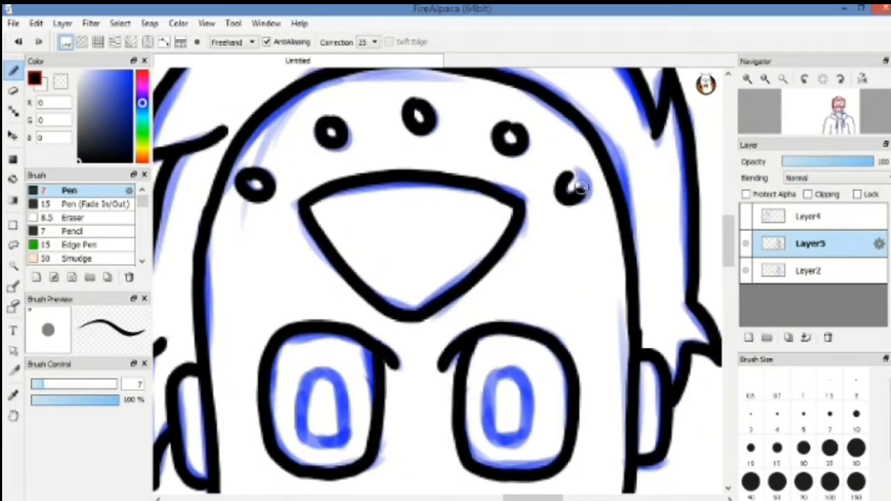
- Ink the inner ovals of both mask eyes with the Pen at size 5
click(805, 421)
scroll(498, 413, up, 2)
drag(498, 412, 453, 300)
mouse_move(472, 214)
mouse_down()
mouse_move(429, 329)
mouse_move(466, 214)
mouse_up()
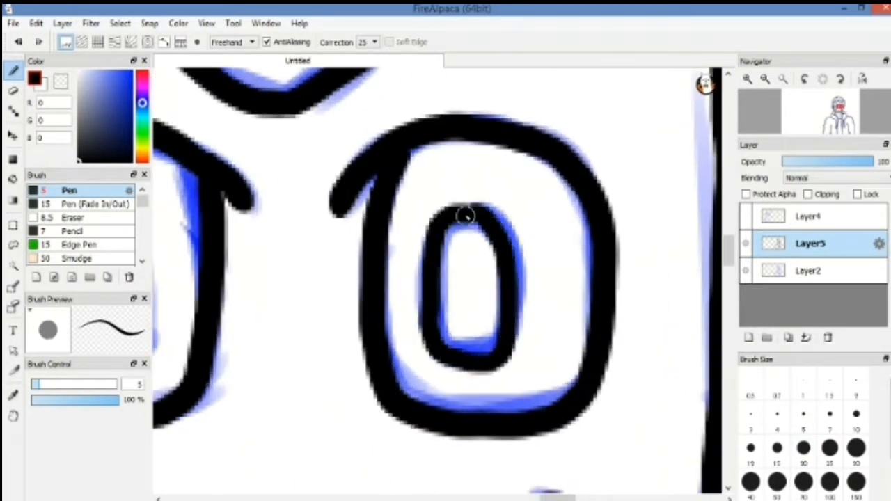
drag(390, 229, 647, 225)
mouse_move(350, 214)
mouse_down()
mouse_move(390, 269)
mouse_move(352, 209)
mouse_up()
scroll(351, 209, down, 5)
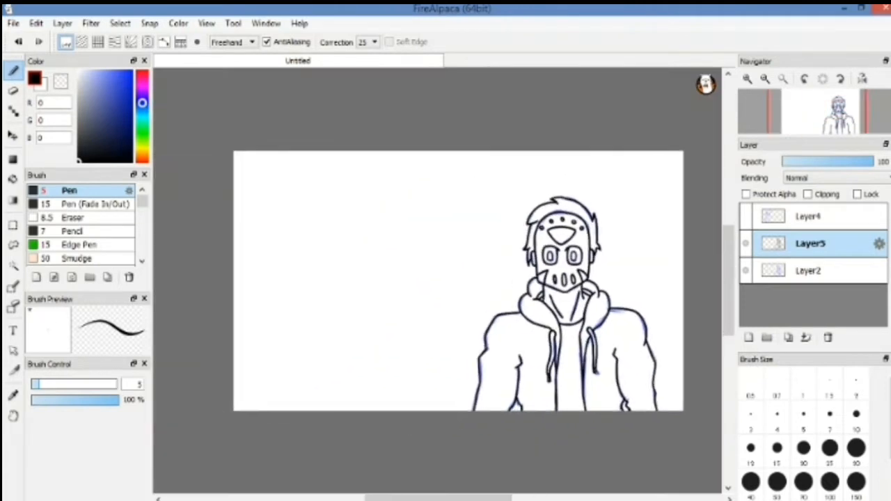
- Delete the masked figure's blue sketch layer, Layer2
click(742, 270)
click(745, 272)
click(827, 336)
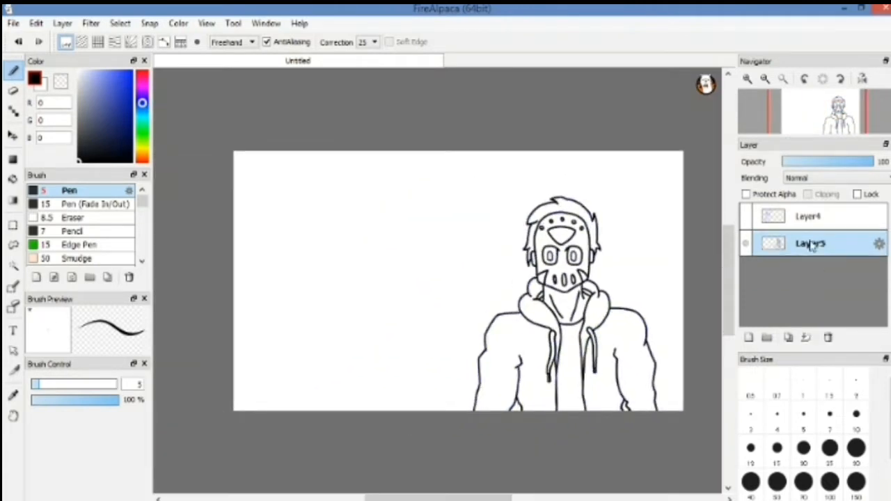
- Show the waving figure's sketch on Layer4 and add a new layer above it
click(807, 216)
click(745, 216)
click(748, 338)
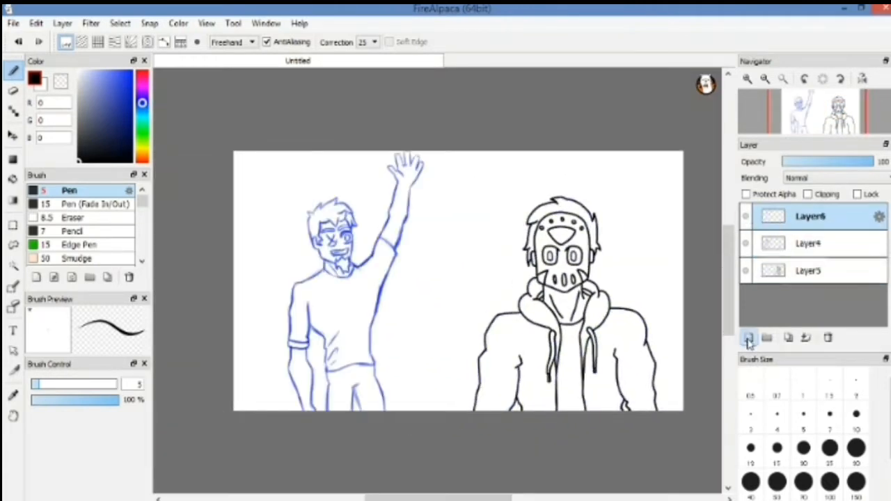
- On Layer4, erase the waving figure's shirt hem and upper hip lines, and redraw the hem with the blue Pencil
click(762, 245)
scroll(374, 334, up, 3)
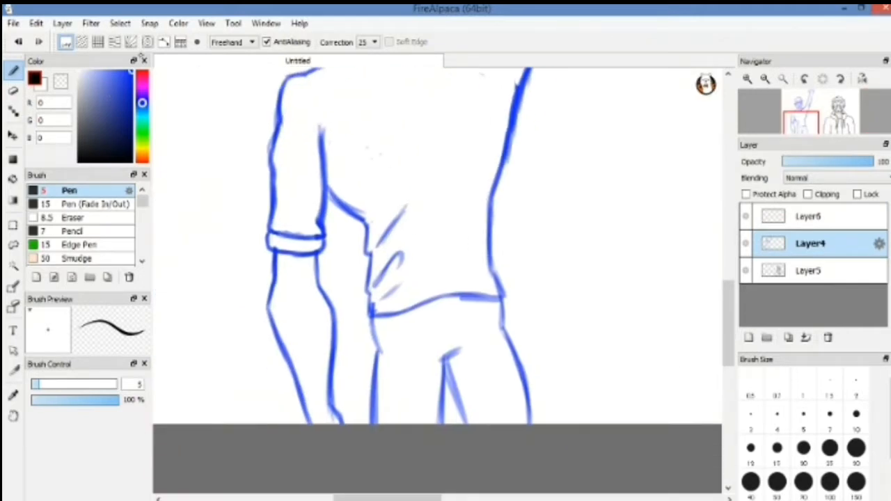
drag(141, 56, 140, 59)
click(101, 232)
drag(399, 248, 327, 250)
key(e)
drag(302, 304, 289, 341)
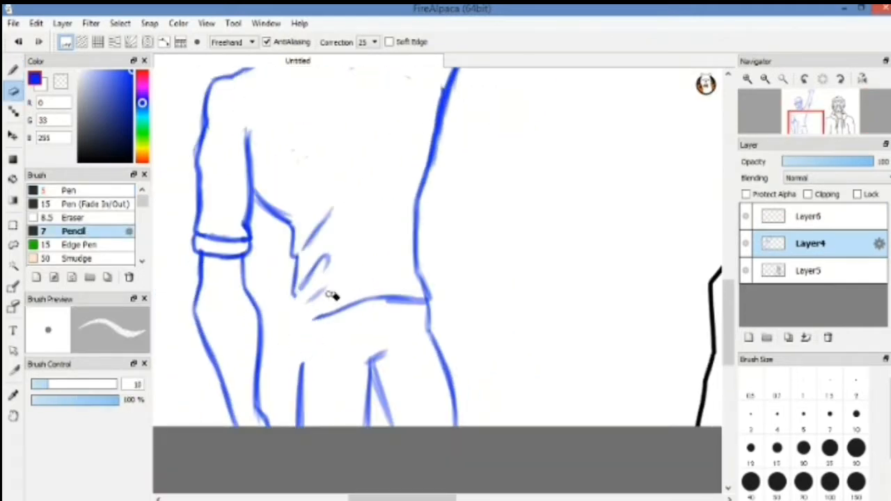
drag(386, 315, 428, 309)
key(b)
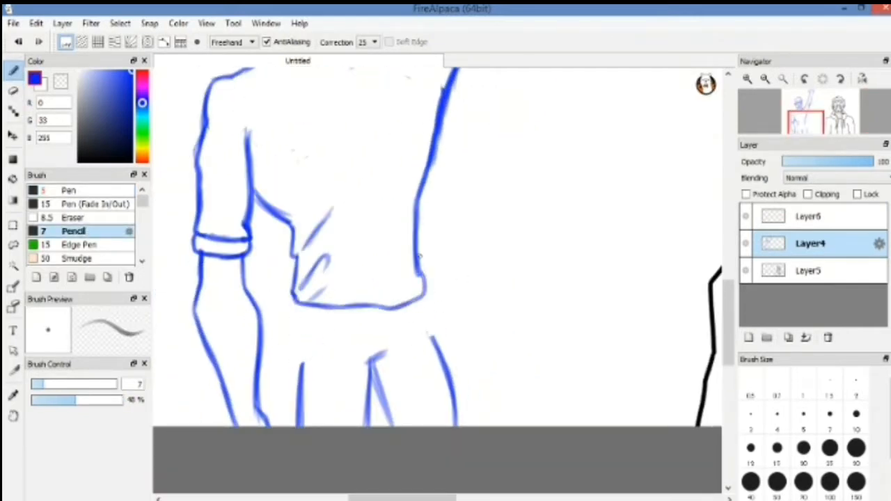
drag(293, 299, 332, 228)
- Erase the remaining leg lines below the hem with the eraser at size 25
key(e)
click(830, 449)
drag(342, 288, 340, 353)
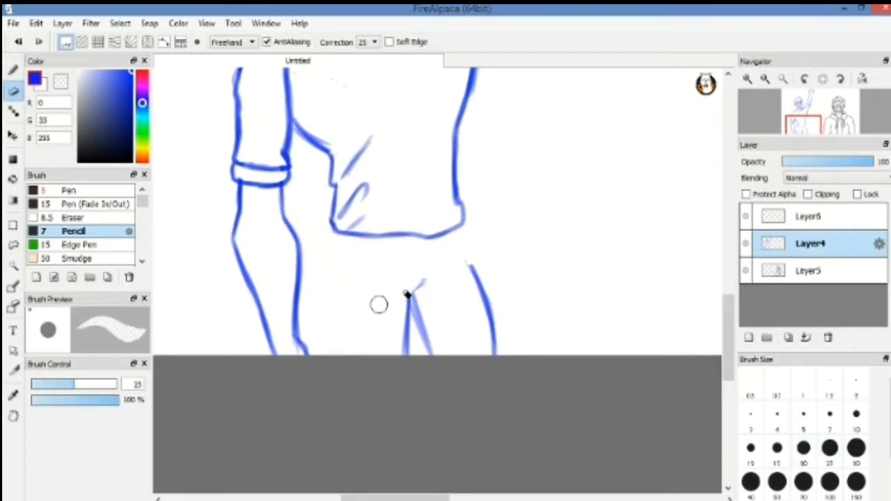
drag(478, 275, 495, 354)
- Redraw the outer leg lines and the short centre line of the trousers with the blue Pencil
key(b)
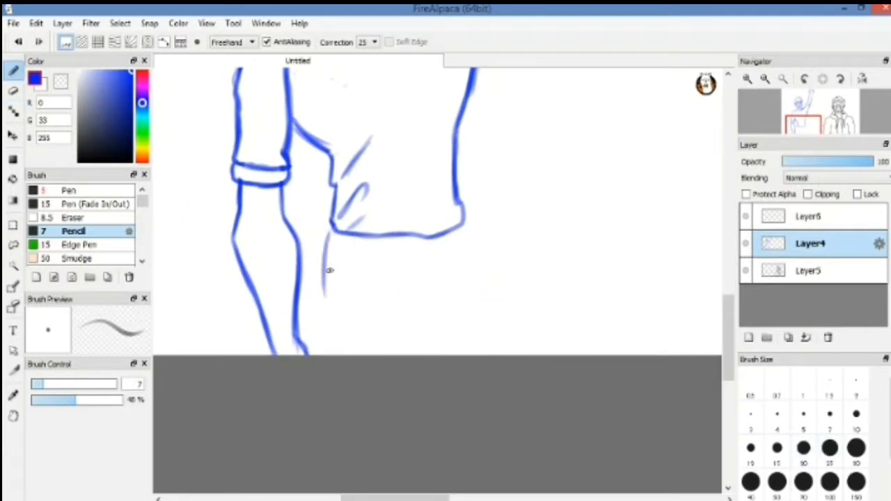
drag(465, 213, 487, 353)
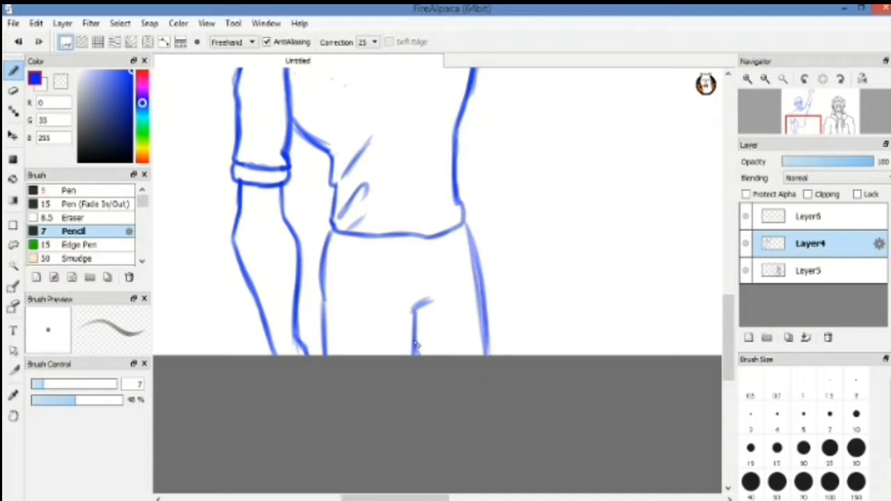
scroll(487, 243, down, 3)
scroll(471, 265, up, 1)
scroll(463, 258, down, 1)
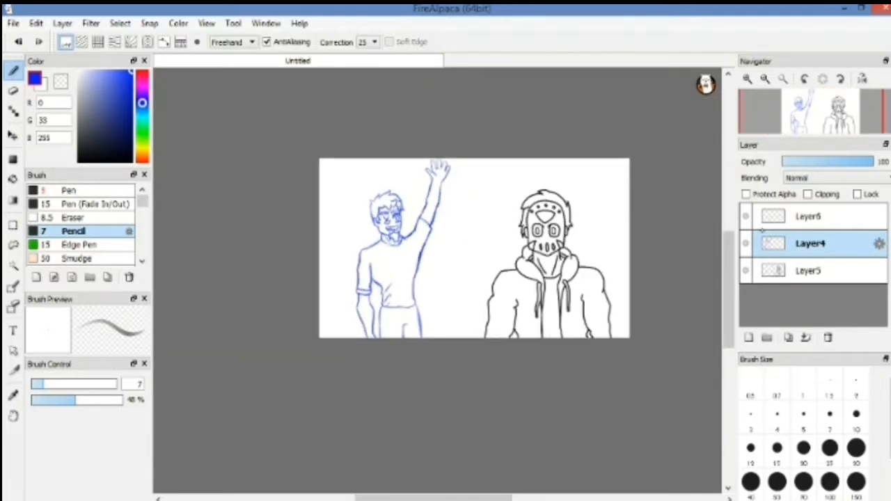
- Switch to the empty Layer6 with the black Pen at size 5 for inking the bearded figure's face
click(765, 217)
click(84, 192)
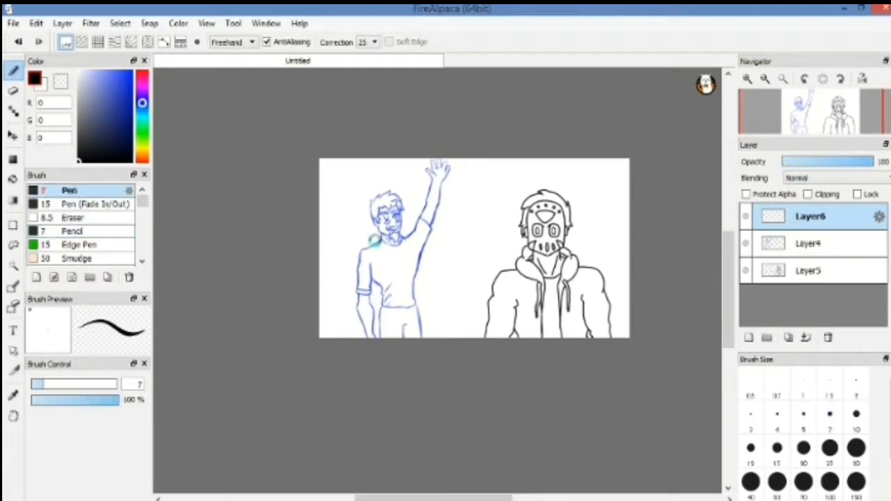
scroll(374, 240, up, 5)
click(803, 414)
scroll(423, 185, up, 2)
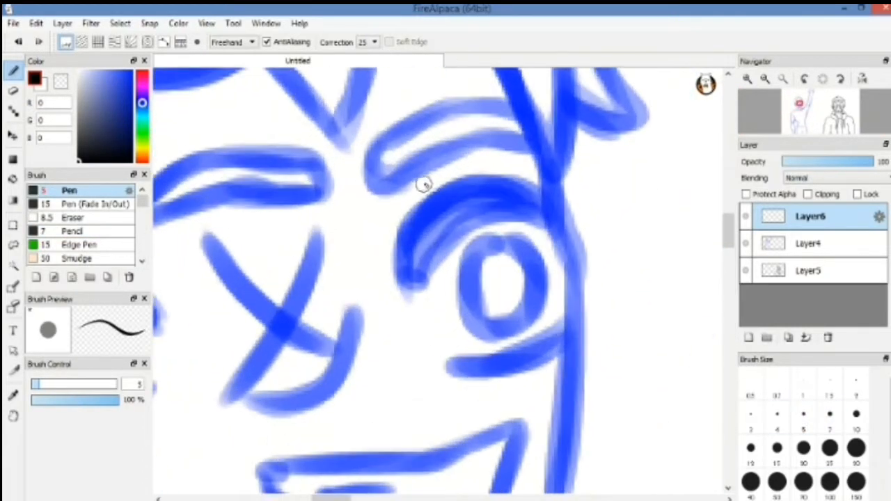
- Try to ink the open eye's upper eyelid as a solid, thick black arc
mouse_move(407, 238)
mouse_down()
mouse_move(441, 247)
mouse_move(556, 228)
mouse_up()
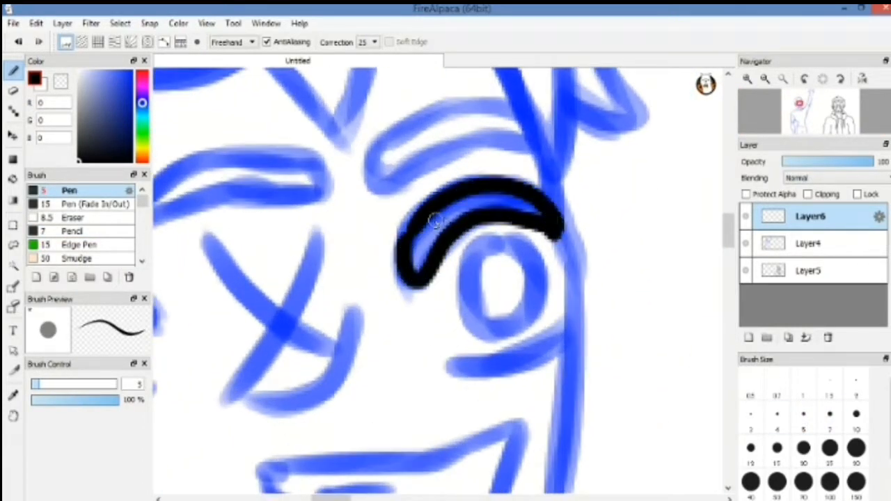
drag(436, 221, 456, 207)
scroll(442, 294, down, 2)
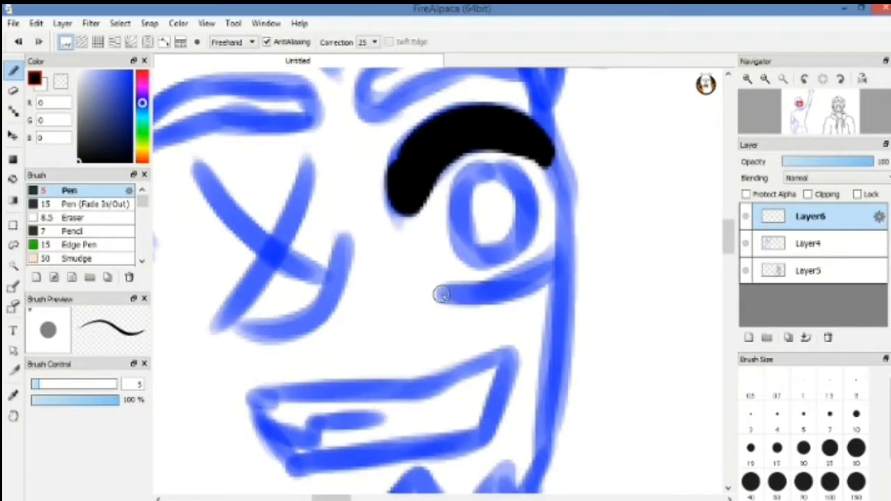
- Ink the open eye's lower lid and iris, the X-shaped eye and the curved nose
drag(441, 295, 562, 245)
drag(467, 175, 465, 174)
scroll(403, 189, left, 4)
mouse_move(359, 177)
mouse_down()
mouse_move(427, 259)
mouse_move(480, 294)
mouse_up()
drag(468, 180, 366, 348)
drag(502, 254, 421, 341)
- Ink the grinning mouth's outline and the tooth line inside it
scroll(421, 341, down, 3)
mouse_move(378, 312)
mouse_down()
mouse_move(421, 376)
mouse_move(553, 294)
mouse_move(607, 333)
mouse_move(422, 372)
mouse_up()
drag(387, 333, 512, 327)
key(ctrl+z)
scroll(538, 318, down, 3)
scroll(521, 269, down, 5)
scroll(516, 272, up, 7)
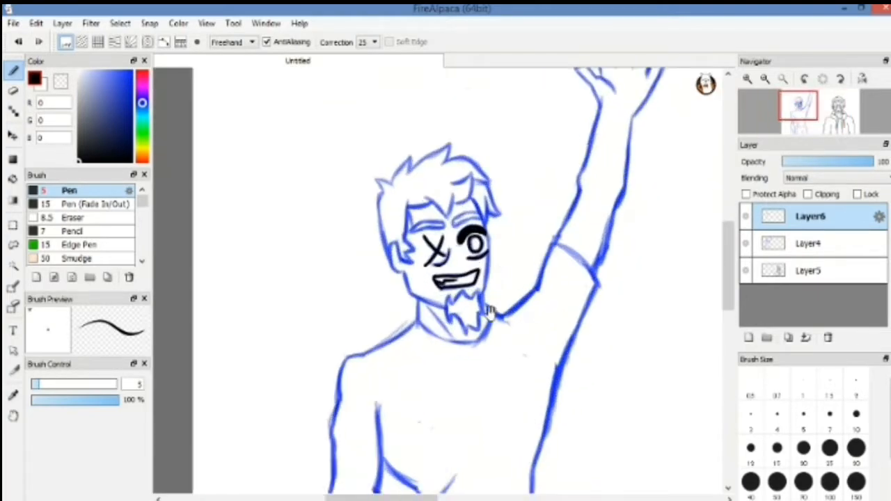
- Erase the solid upper eyelid of the open eye and ink it again as a single thinner arc
key(e)
mouse_move(405, 233)
mouse_down()
mouse_move(387, 270)
mouse_move(537, 243)
mouse_up()
key(b)
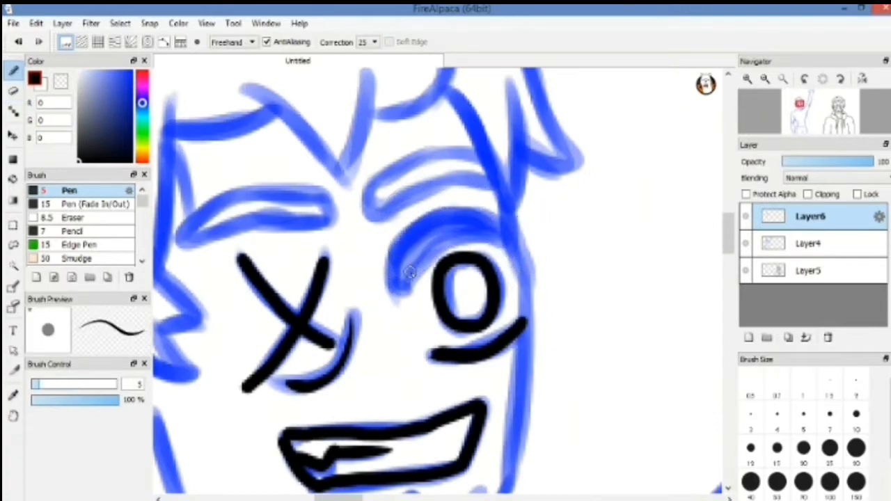
drag(405, 282, 515, 247)
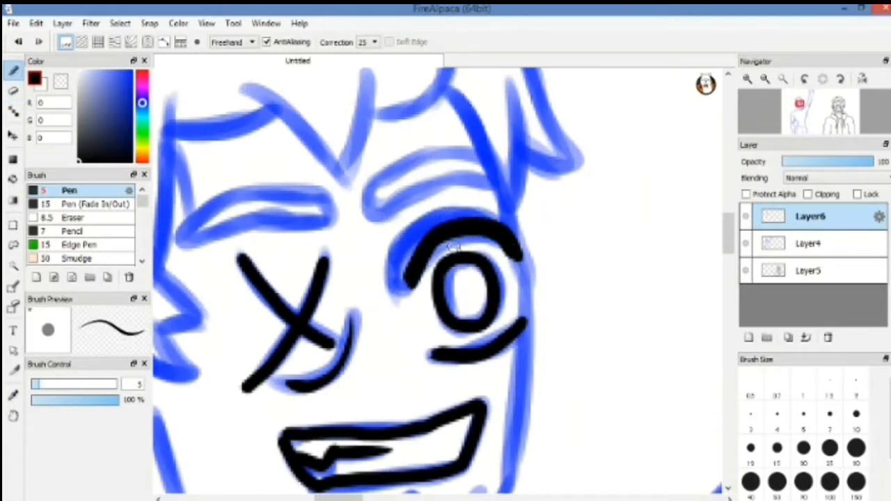
- Ink the outlines of both eyebrows
scroll(520, 238, down, 6)
scroll(493, 213, up, 7)
mouse_move(483, 203)
mouse_down()
mouse_move(416, 274)
mouse_move(565, 241)
mouse_move(554, 204)
mouse_up()
mouse_move(273, 231)
mouse_down()
mouse_move(433, 205)
mouse_move(356, 255)
mouse_move(520, 252)
mouse_move(425, 217)
mouse_up()
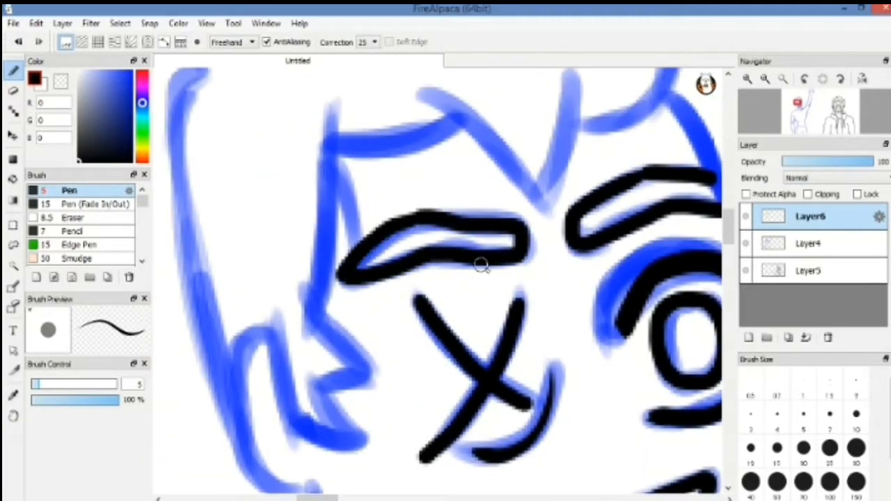
scroll(481, 265, down, 4)
scroll(495, 389, up, 2)
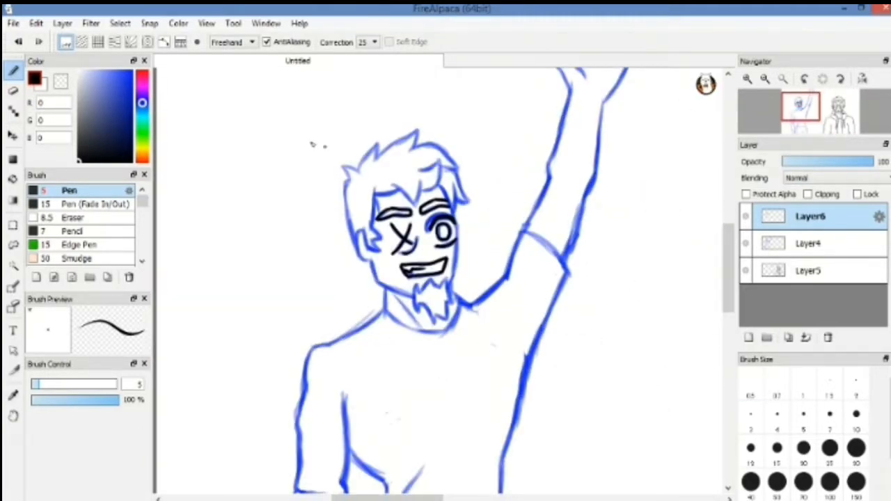
- With the Pen at size 7, ink the ear and the jagged sideburn up to the temple
click(831, 420)
scroll(366, 240, up, 3)
mouse_move(358, 210)
mouse_down()
mouse_move(377, 298)
mouse_move(368, 214)
mouse_up()
mouse_move(346, 147)
mouse_down()
mouse_move(357, 201)
mouse_move(379, 136)
mouse_up()
scroll(380, 135, up, 2)
drag(379, 213, 388, 120)
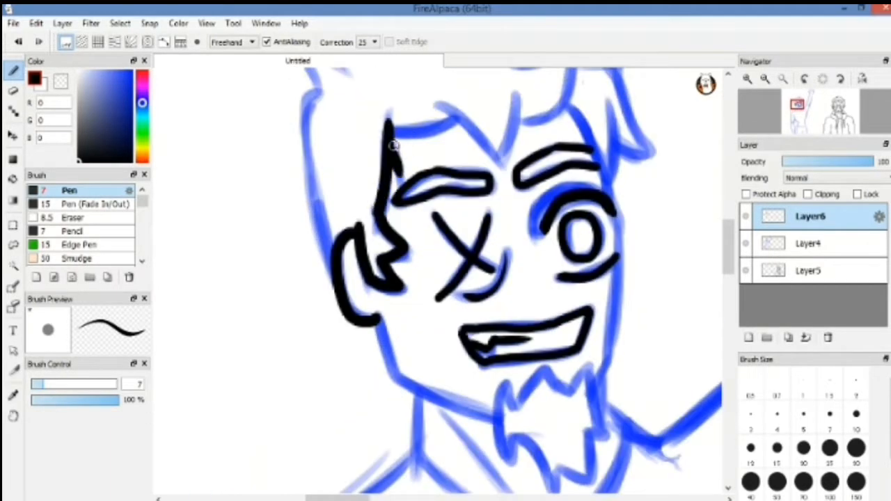
- Ink the spiky fringe across the forehead to the right side of the face
mouse_move(439, 108)
mouse_down()
mouse_move(522, 92)
mouse_move(499, 174)
mouse_up()
key(ctrl+z)
mouse_move(470, 144)
mouse_down()
mouse_move(524, 110)
mouse_move(483, 196)
mouse_up()
mouse_move(524, 183)
mouse_down()
mouse_move(472, 147)
mouse_move(515, 226)
mouse_up()
drag(517, 139, 515, 225)
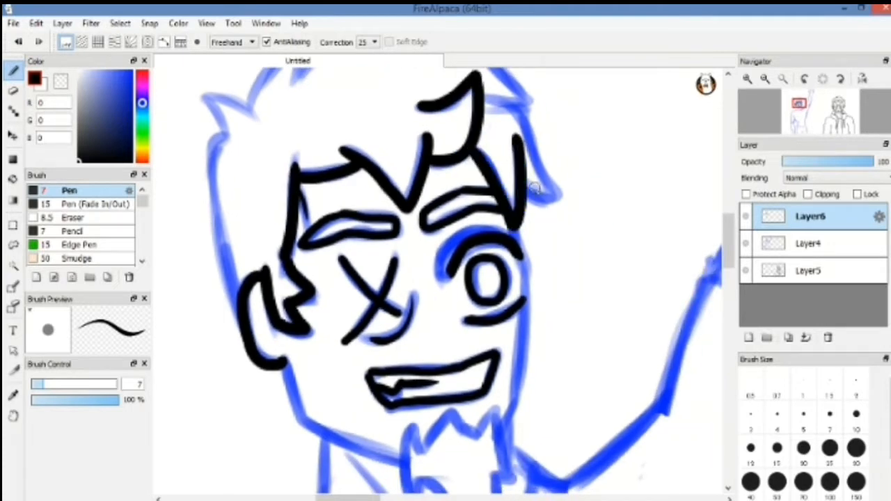
- Ink the right hair tuft and the top outline of the hair with its peak
drag(530, 196, 563, 193)
mouse_move(563, 193)
mouse_down()
mouse_move(495, 101)
mouse_move(533, 167)
mouse_up()
mouse_move(529, 183)
mouse_down()
mouse_move(501, 149)
mouse_move(394, 140)
mouse_up()
mouse_move(399, 104)
mouse_down()
mouse_move(447, 162)
mouse_move(464, 132)
mouse_up()
drag(463, 134, 344, 220)
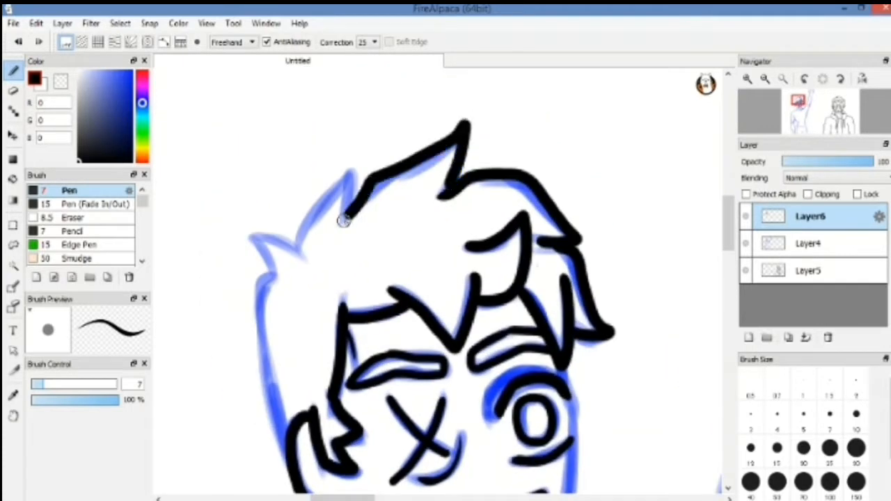
- Ink the hair's spiky left side down to the ear and the jaw line from the ear to the goatee
drag(448, 176, 443, 196)
mouse_move(352, 207)
mouse_down()
mouse_move(422, 147)
mouse_move(421, 115)
mouse_up()
mouse_move(421, 115)
mouse_down()
mouse_move(380, 160)
mouse_move(442, 128)
mouse_up()
mouse_move(433, 138)
mouse_down()
mouse_move(373, 160)
mouse_move(387, 98)
mouse_up()
mouse_move(389, 95)
mouse_down()
mouse_move(391, 163)
mouse_move(421, 317)
mouse_up()
drag(527, 265, 358, 161)
mouse_move(299, 250)
mouse_down()
mouse_move(309, 301)
mouse_move(416, 355)
mouse_up()
- Ink the face's right edge and the jagged outline of the goatee
drag(541, 188, 538, 252)
key(ctrl+z)
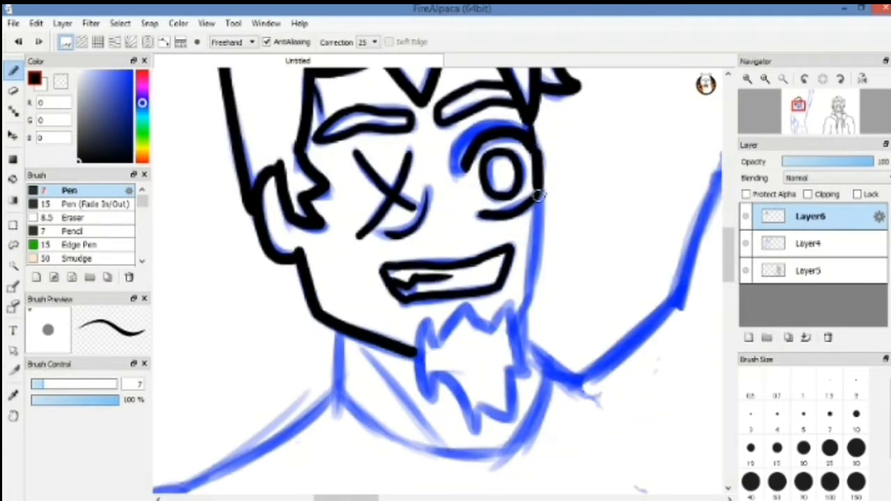
drag(525, 291, 529, 189)
mouse_move(427, 223)
mouse_down()
mouse_move(430, 297)
mouse_move(483, 309)
mouse_up()
key(ctrl+z)
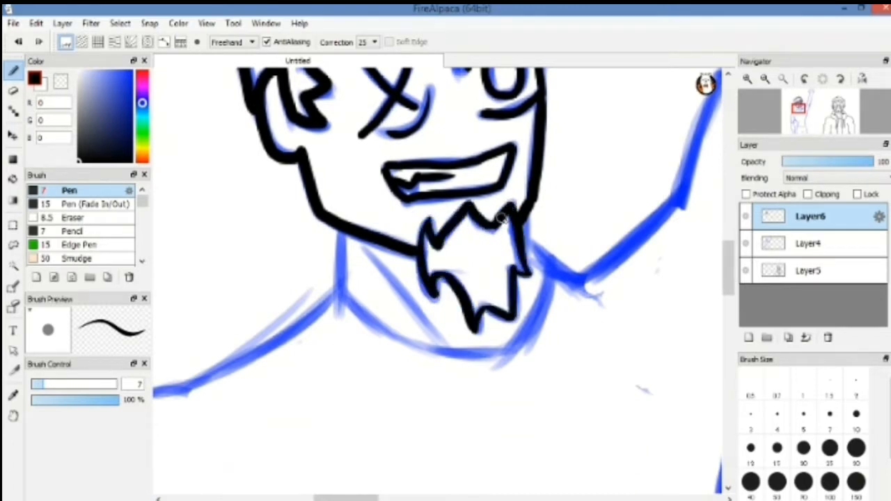
- Ink the neck's left side, the shoulder and both edges of the lowered arm's sleeve
drag(338, 230, 340, 306)
scroll(348, 334, down, 2)
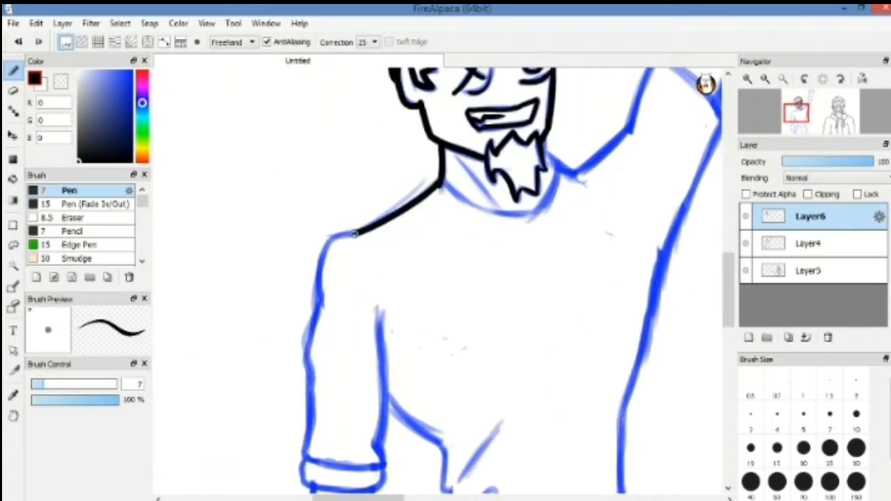
drag(355, 234, 319, 301)
mouse_move(320, 301)
mouse_down()
mouse_move(370, 217)
mouse_move(360, 297)
mouse_up()
mouse_move(366, 300)
mouse_down()
mouse_move(368, 243)
mouse_move(395, 323)
mouse_up()
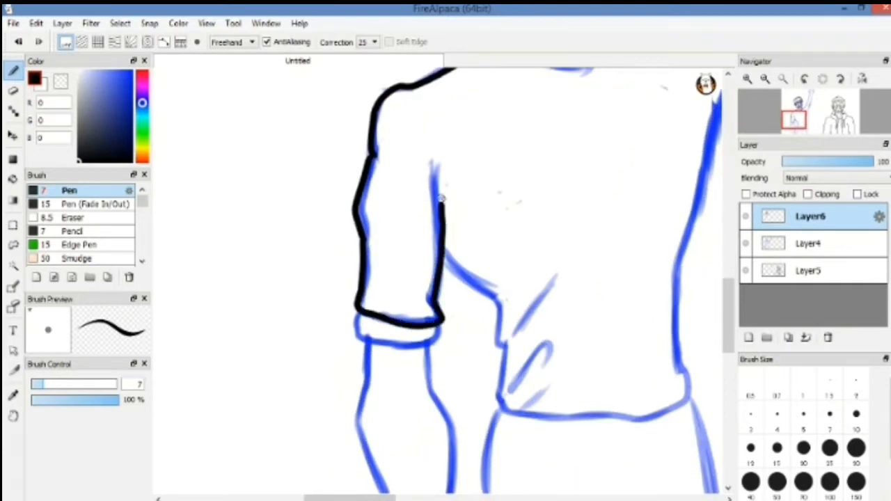
drag(441, 198, 437, 167)
- Ink the folded cuff at the end of the lowered arm's sleeve
drag(418, 306, 443, 224)
mouse_move(382, 233)
mouse_down()
mouse_move(384, 252)
mouse_move(465, 241)
mouse_up()
drag(424, 320, 423, 243)
scroll(424, 243, down, 1)
- Ink both edges of the lowered forearm down to the canvas edge and add a small crease at the elbow
drag(403, 200, 394, 259)
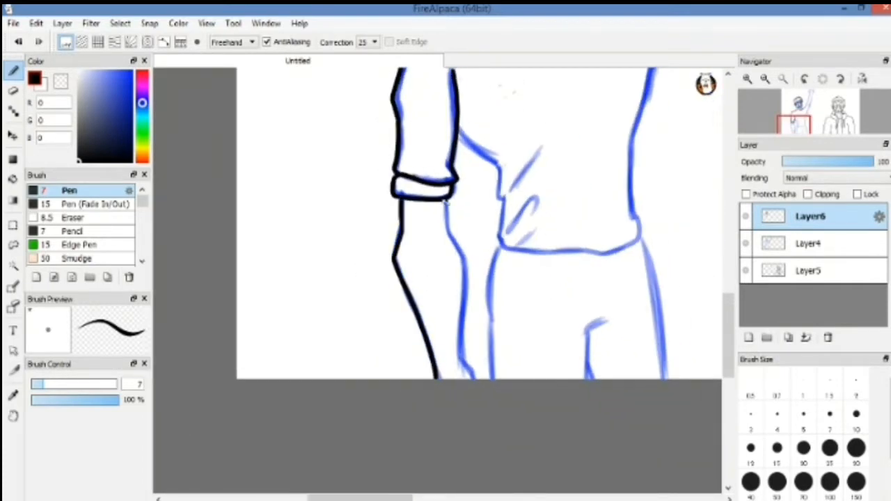
drag(461, 333, 460, 353)
mouse_move(469, 279)
mouse_down()
mouse_move(438, 188)
mouse_move(424, 394)
mouse_up()
scroll(437, 191, up, 3)
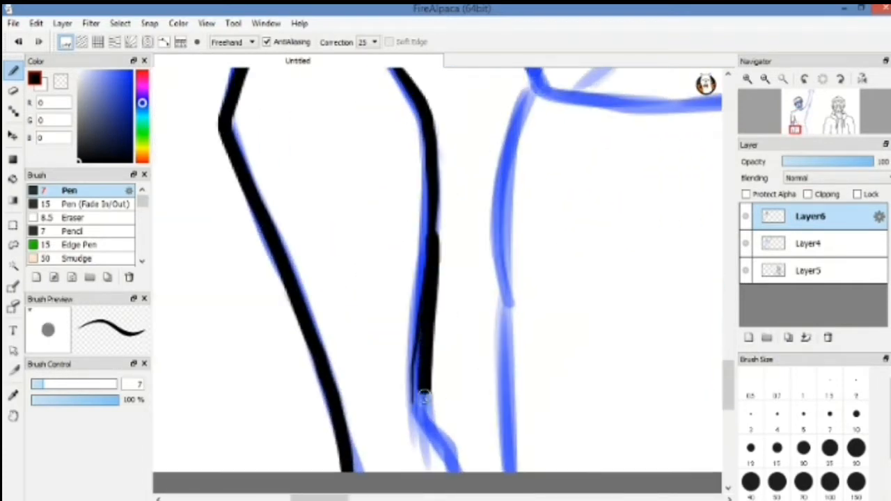
key(ctrl+z)
mouse_move(436, 213)
mouse_down()
mouse_move(426, 417)
mouse_move(457, 471)
mouse_up()
scroll(474, 263, down, 2)
drag(503, 138, 413, 313)
drag(309, 339, 325, 355)
scroll(465, 262, down, 2)
drag(465, 262, 375, 361)
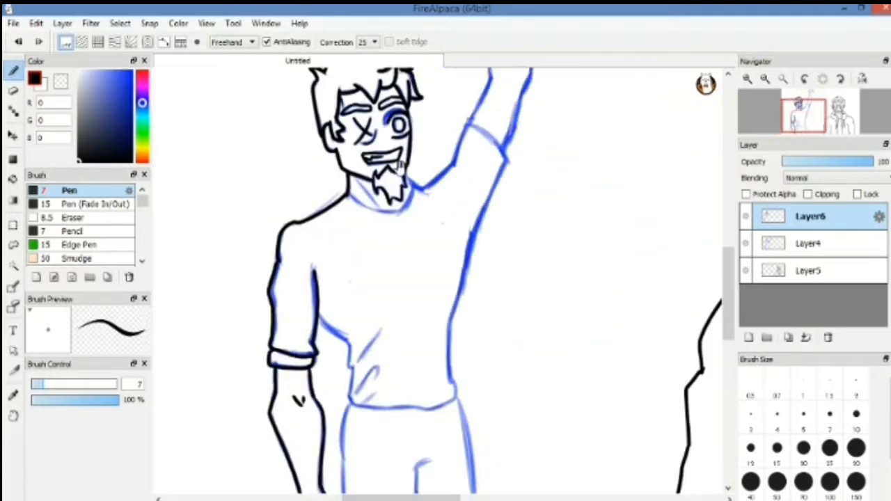
- Ink the line from the neck into the raised shoulder and the curved neckline of the shirt
scroll(404, 167, up, 2)
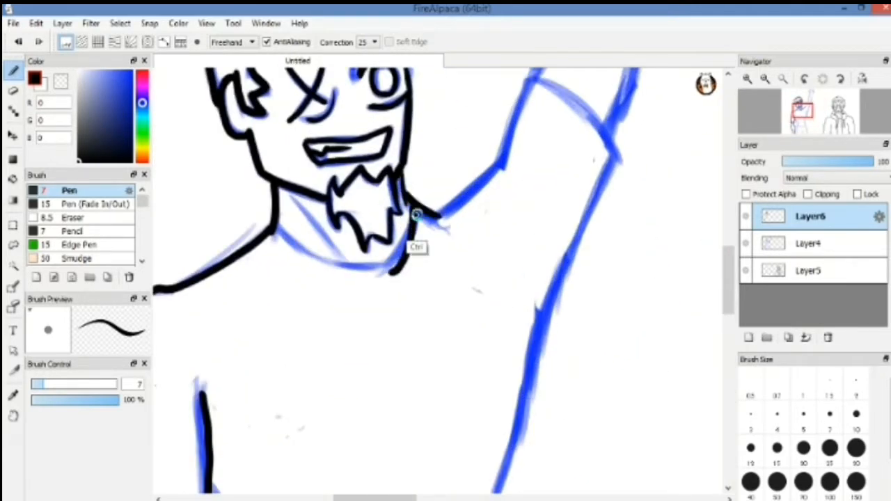
key(ctrl+z)
drag(416, 215, 383, 265)
key(ctrl+z)
drag(275, 229, 383, 266)
key(ctrl+z)
mouse_move(442, 214)
mouse_down()
mouse_move(368, 277)
mouse_move(432, 225)
mouse_up()
drag(432, 230, 422, 262)
- Ink the raised arm's sleeve, both sides of the shirt and its wavy bottom hem
drag(452, 167, 535, 249)
drag(446, 255, 438, 161)
mouse_move(527, 157)
mouse_down()
mouse_move(449, 325)
mouse_move(448, 208)
mouse_up()
mouse_move(445, 198)
mouse_down()
mouse_move(411, 365)
mouse_move(398, 389)
mouse_up()
drag(400, 391, 429, 194)
drag(426, 193, 439, 340)
drag(356, 288, 460, 274)
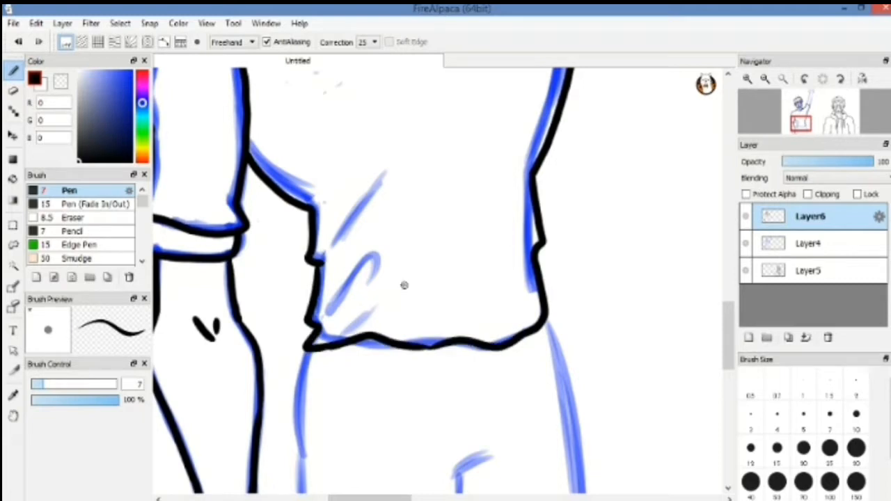
- Ink the fabric folds at both sides of the shirt's waist and near the raised arm's armpit
drag(332, 244, 396, 174)
drag(330, 313, 369, 285)
mouse_move(475, 146)
mouse_down()
mouse_move(387, 342)
mouse_move(436, 376)
mouse_up()
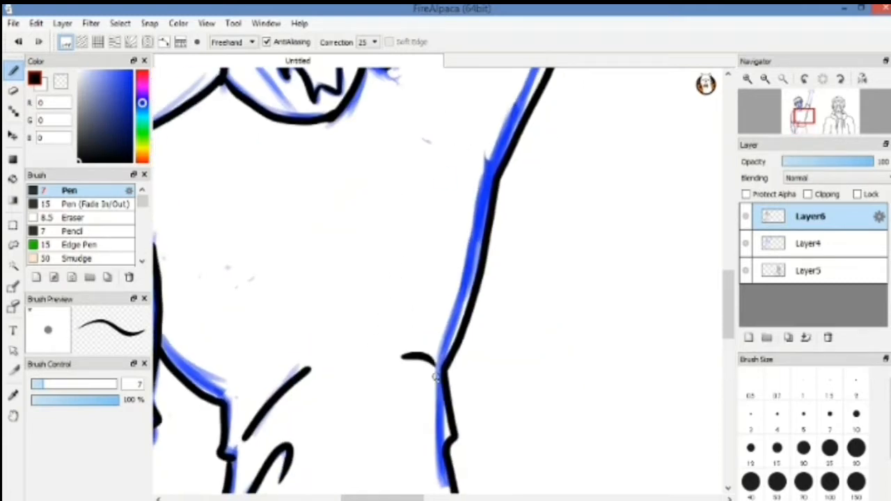
drag(430, 206, 423, 307)
drag(475, 288, 484, 212)
- Ink both edges of the raised forearm from the sleeve opening up to the wrist
mouse_move(513, 76)
mouse_down()
mouse_move(501, 162)
mouse_move(436, 319)
mouse_up()
drag(460, 167, 402, 322)
key(ctrl+z)
drag(497, 70, 466, 190)
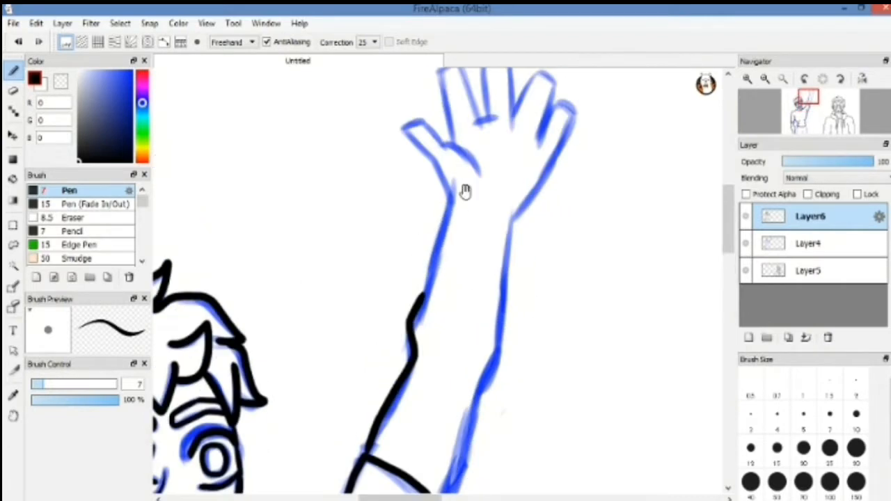
drag(466, 348, 434, 168)
drag(437, 266, 410, 337)
key(ctrl+z)
drag(447, 218, 437, 295)
drag(477, 142, 444, 333)
drag(448, 235, 430, 312)
- Ink the waving hand's thumb, four fingers and outer palm edge down to the wrist
scroll(350, 199, up, 3)
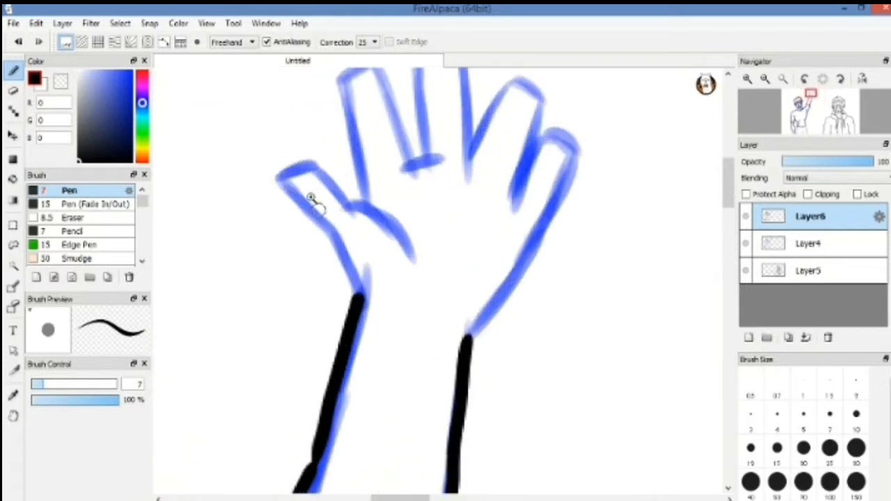
mouse_move(280, 179)
mouse_down()
mouse_move(359, 296)
mouse_move(334, 183)
mouse_move(404, 248)
mouse_up()
drag(336, 90, 390, 270)
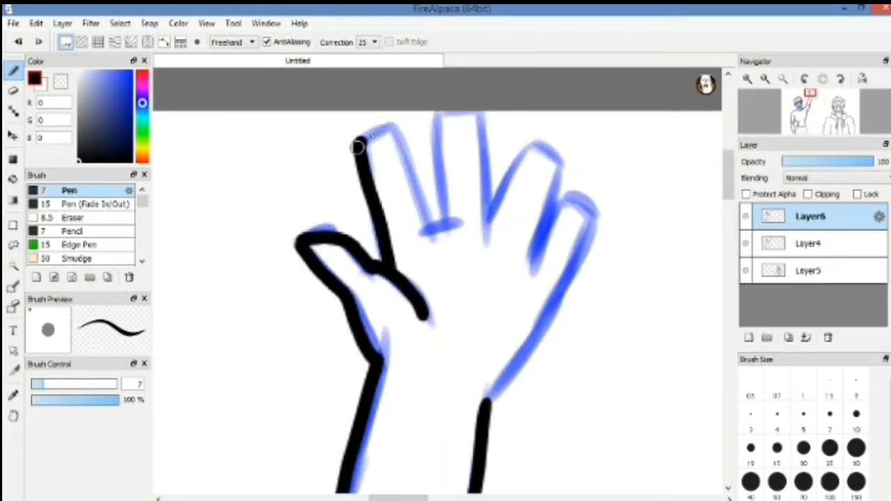
mouse_move(358, 146)
mouse_down()
mouse_move(447, 221)
mouse_move(434, 120)
mouse_move(489, 221)
mouse_move(531, 145)
mouse_move(542, 252)
mouse_up()
mouse_move(553, 218)
mouse_down()
mouse_move(531, 169)
mouse_move(539, 235)
mouse_move(465, 357)
mouse_up()
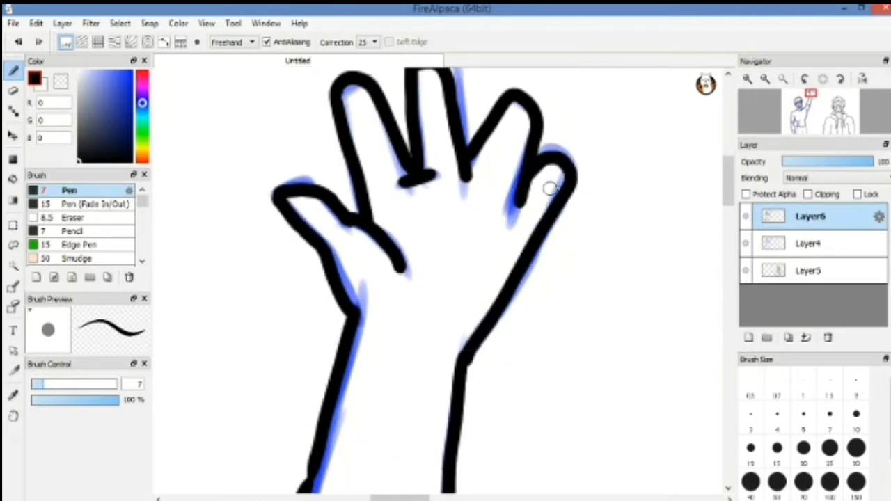
key(ctrl+z)
mouse_move(528, 185)
mouse_down()
mouse_move(540, 245)
mouse_move(465, 356)
mouse_up()
- Ink the trousers' left edge and the angled crotch crease down to the canvas edge
scroll(501, 193, down, 4)
drag(490, 317, 496, 91)
mouse_move(495, 305)
mouse_down()
mouse_move(510, 221)
mouse_move(571, 97)
mouse_up()
scroll(390, 213, up, 4)
drag(432, 166, 420, 298)
drag(420, 297, 422, 400)
drag(545, 256, 429, 263)
drag(482, 312, 523, 291)
drag(484, 313, 496, 400)
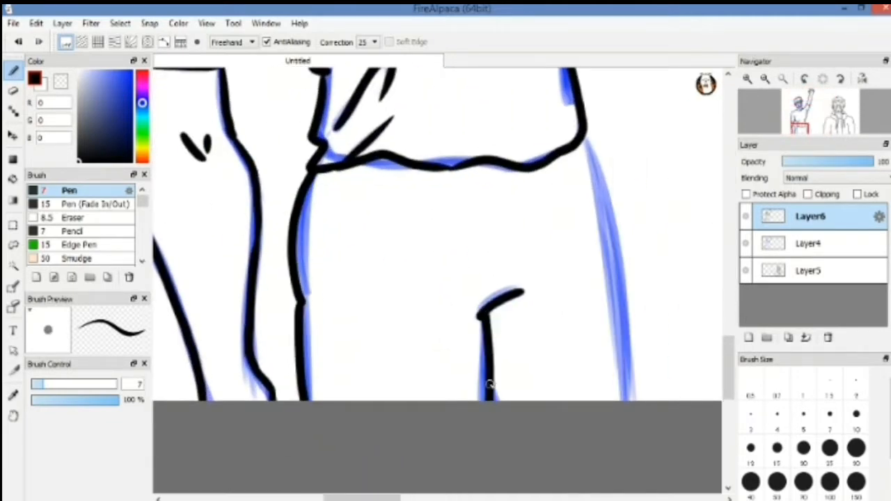
- Ink the trousers' right edge from the shirt hem down to the canvas edge, redoing the first attempt
mouse_move(586, 136)
mouse_down()
mouse_move(615, 400)
mouse_move(616, 226)
mouse_move(632, 399)
mouse_up()
key(ctrl+z)
key(ctrl+z)
drag(592, 270, 596, 157)
mouse_move(599, 216)
mouse_down()
mouse_move(559, 209)
mouse_move(394, 280)
mouse_up()
drag(332, 200, 334, 296)
drag(364, 202, 410, 265)
drag(441, 242, 438, 259)
- Delete the blue sketch layer Layer4 and merge Layer6 down into Layer5
scroll(462, 238, down, 3)
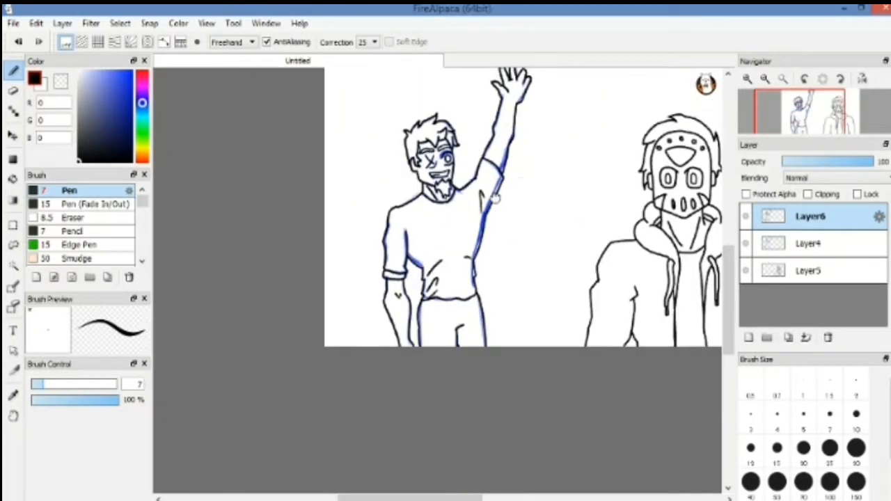
click(808, 242)
click(828, 337)
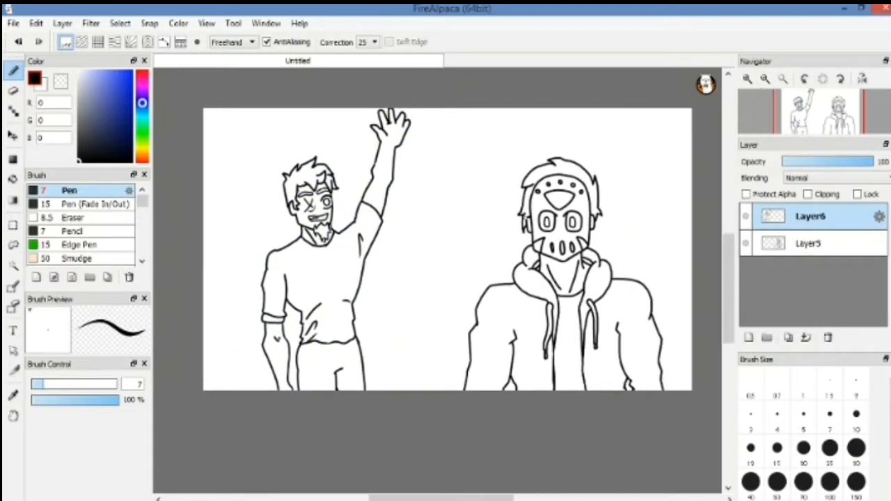
click(807, 338)
- Add a new layer and name it Color
click(748, 337)
double_click(816, 217)
text(Color)
key(Return)
- Fill the masked figure's neck and both ears with the skin tone RGB 255, 218, 171
mouse_move(144, 153)
mouse_down()
mouse_move(159, 97)
mouse_move(170, 154)
mouse_up()
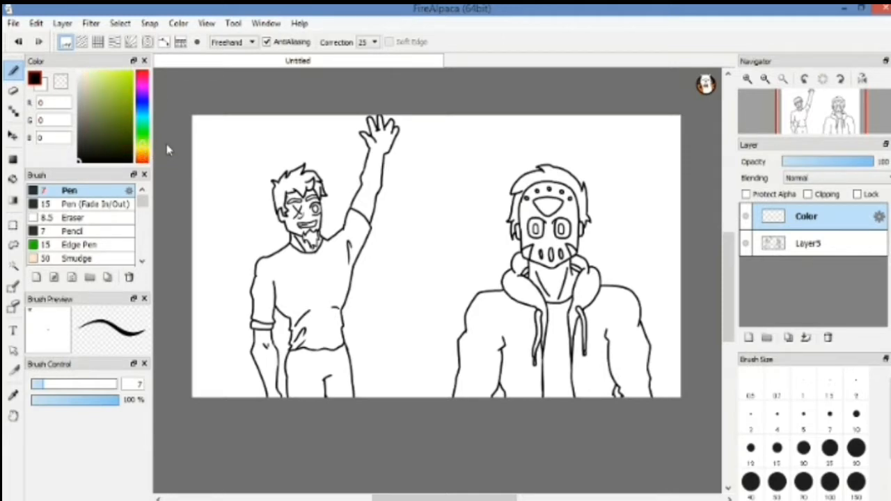
click(102, 82)
key(g)
drag(580, 265, 457, 280)
click(447, 290)
scroll(551, 234, down, 1)
scroll(503, 147, up, 4)
click(501, 202)
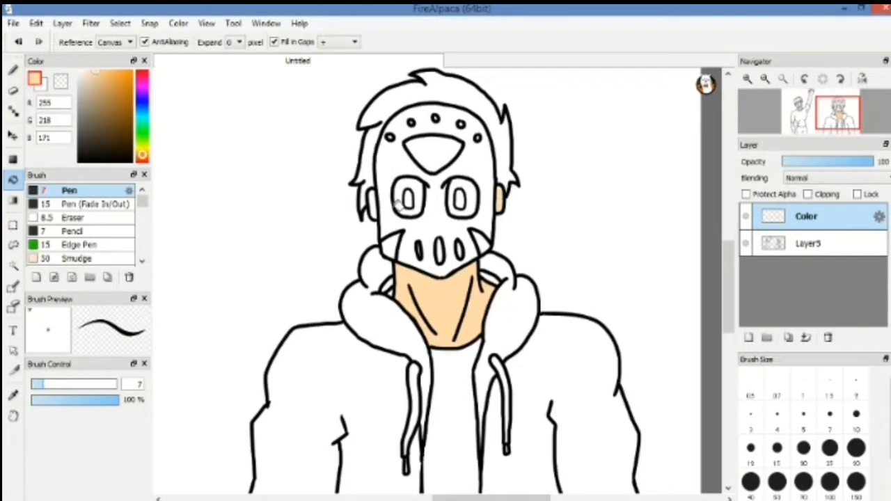
click(374, 207)
- Fill both sections of the masked figure's hair with dark grey RGB 21, 21, 21
drag(365, 245, 432, 213)
scroll(496, 247, down, 6)
scroll(600, 244, up, 6)
drag(599, 244, 421, 209)
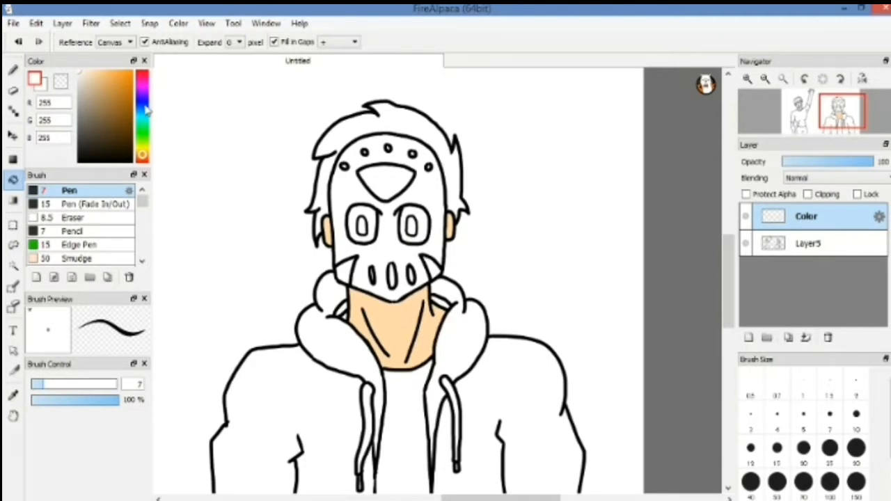
click(77, 149)
click(346, 125)
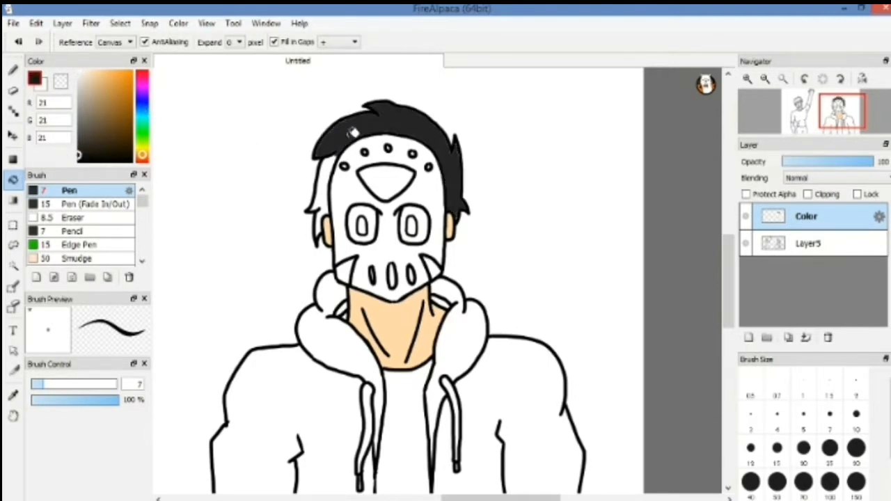
click(325, 176)
- Move the Color layer below Layer5 and paint over the unfilled gaps along the hair outline with a size 12 pen
scroll(467, 144, up, 8)
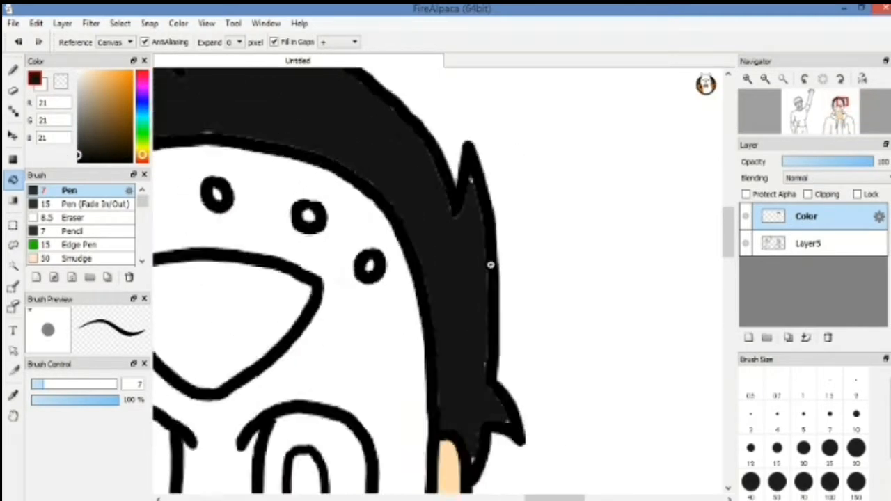
scroll(453, 173, down, 1)
drag(450, 174, 608, 149)
key(b)
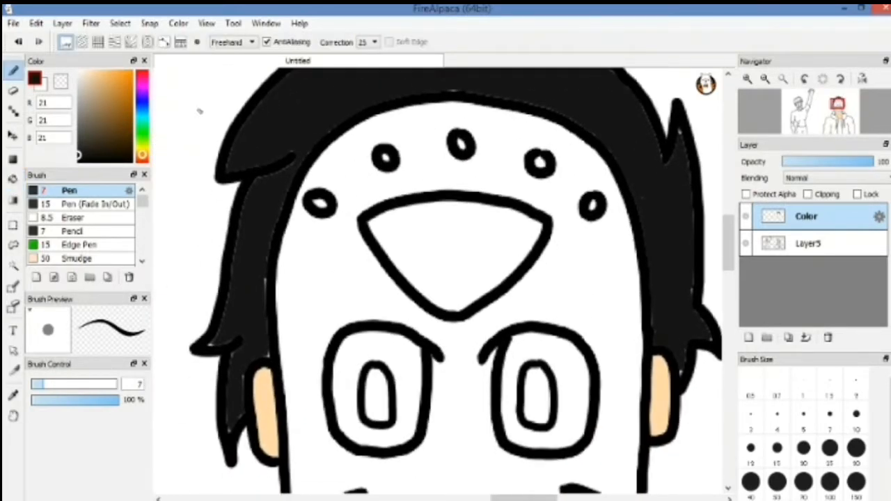
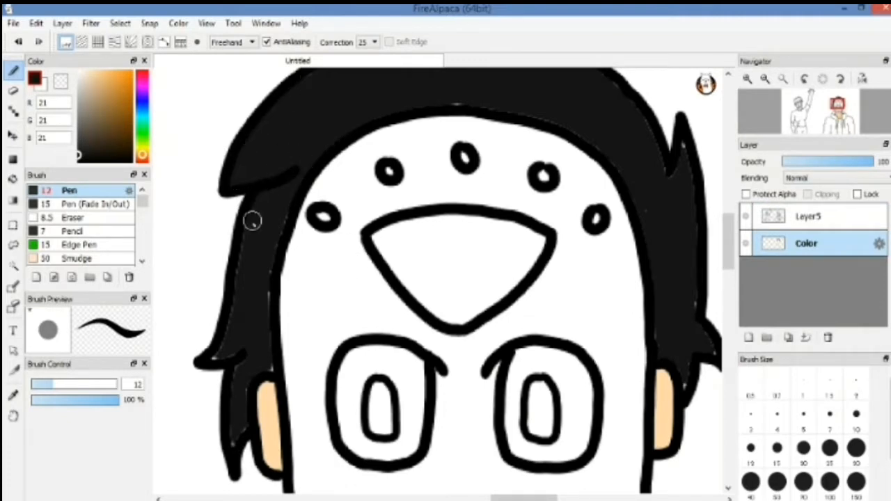
drag(266, 317, 279, 220)
drag(289, 157, 276, 276)
mouse_move(483, 69)
mouse_down()
mouse_move(418, 165)
mouse_move(374, 157)
mouse_up()
drag(555, 372, 505, 280)
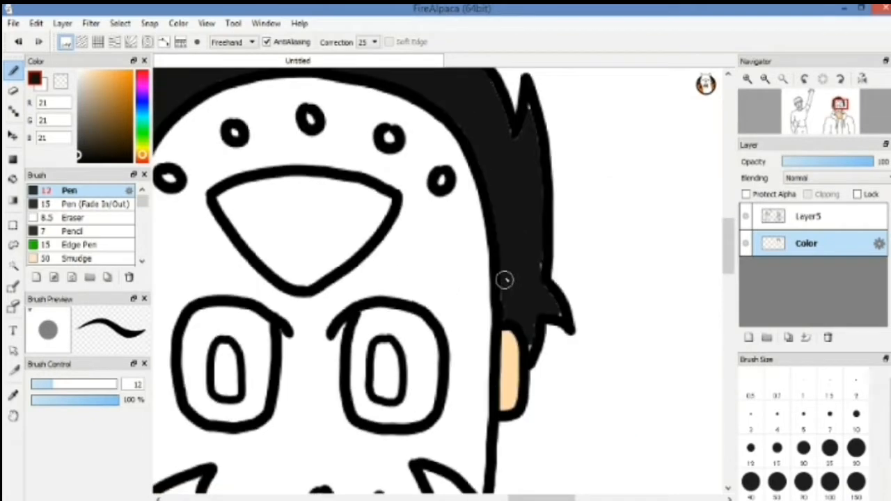
scroll(532, 244, up, 3)
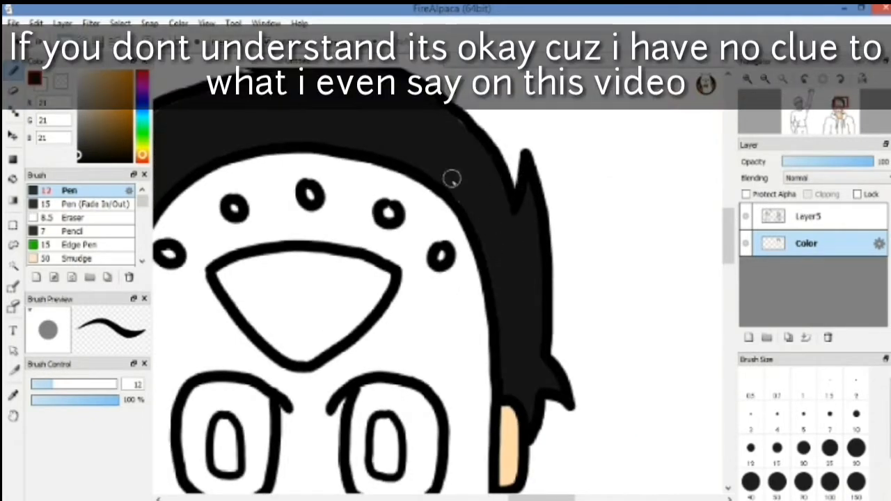
scroll(453, 179, up, 1)
scroll(459, 176, left, 1)
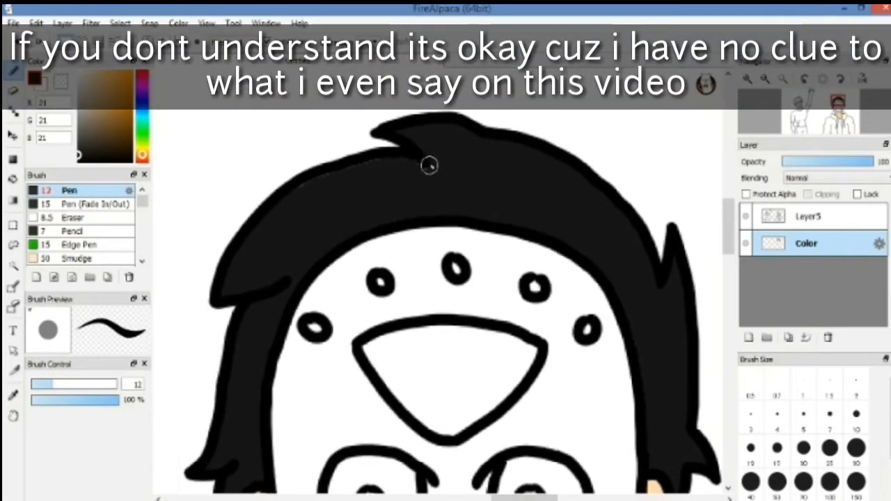
scroll(428, 165, left, 3)
scroll(411, 181, down, 2)
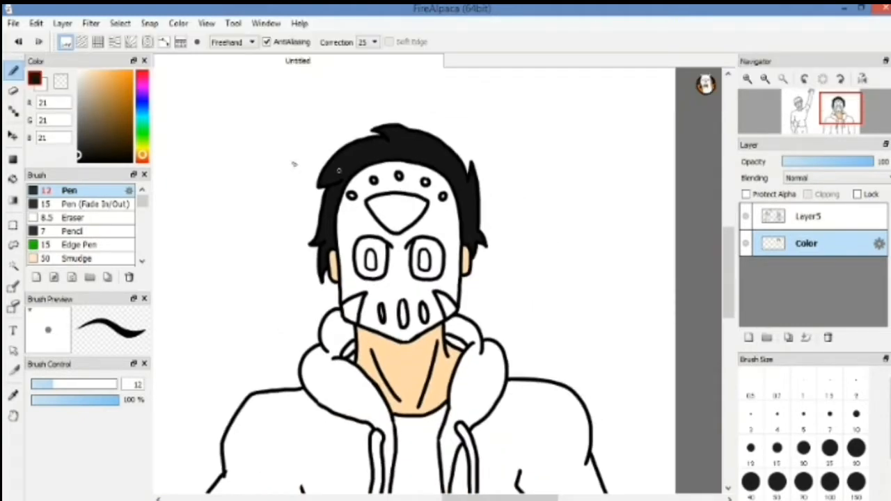
- Paint the five small holes across the mask's forehead solid black
scroll(372, 187, up, 6)
drag(372, 188, 473, 234)
click(301, 302)
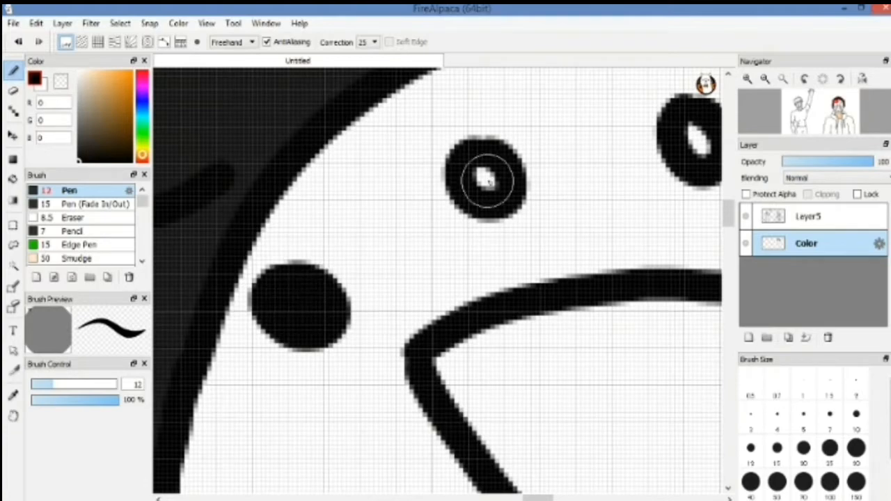
click(487, 179)
drag(661, 153, 522, 188)
click(564, 173)
drag(571, 167, 328, 139)
click(543, 199)
click(687, 319)
- Paint the three vertical mouth slots of the mask solid black
scroll(583, 299, down, 5)
drag(583, 312, 557, 97)
scroll(487, 230, up, 2)
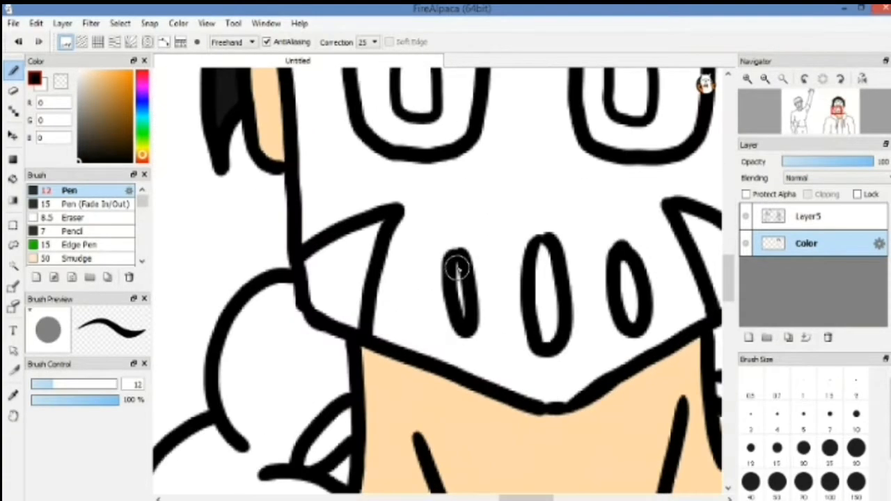
drag(457, 269, 462, 317)
mouse_move(540, 252)
mouse_down()
mouse_move(538, 327)
mouse_move(555, 278)
mouse_up()
drag(623, 270, 630, 320)
scroll(634, 233, down, 4)
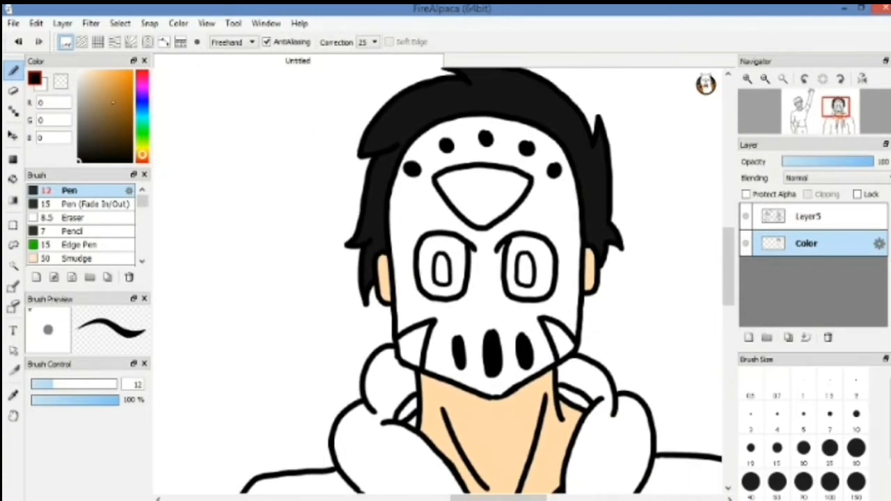
- Paint the pupils in both eyes of the mask blue
click(142, 103)
scroll(463, 248, up, 2)
mouse_move(373, 218)
mouse_down()
mouse_move(373, 256)
mouse_move(381, 230)
mouse_up()
mouse_move(547, 223)
mouse_down()
mouse_move(549, 207)
mouse_move(508, 271)
mouse_move(480, 281)
mouse_up()
scroll(545, 230, down, 2)
- Fill the mask's forehead triangle and both cheek markings with red RGB 255, 0, 0
click(78, 70)
key(g)
click(132, 71)
click(142, 71)
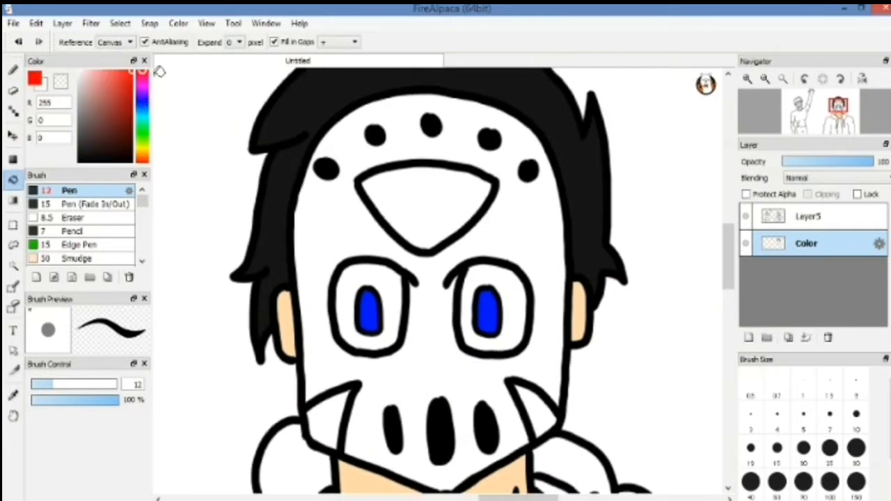
click(421, 201)
scroll(350, 344, down, 1)
click(348, 348)
click(547, 334)
key(b)
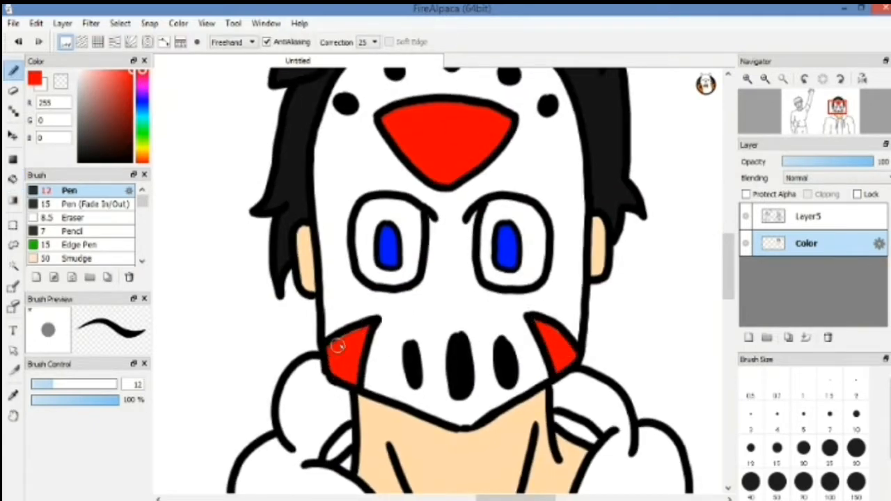
- Fill both sides of the hood with light blue RGB 0, 177, 255
scroll(417, 302, down, 3)
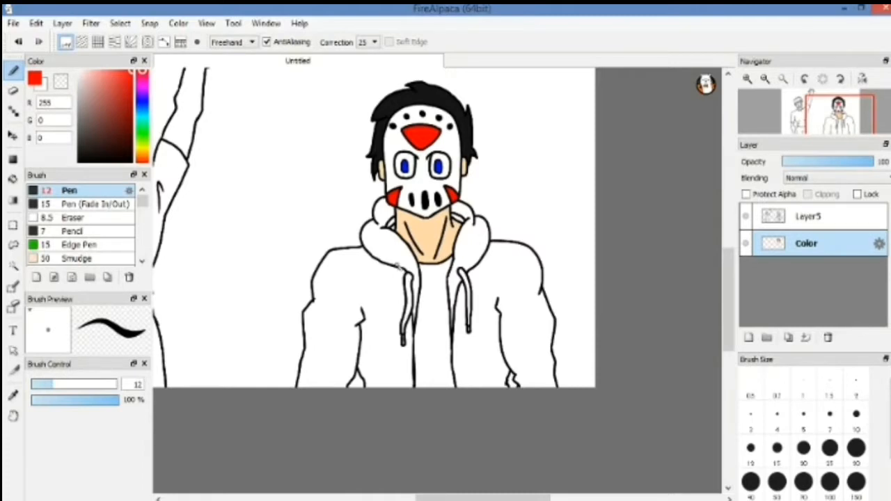
click(142, 112)
key(g)
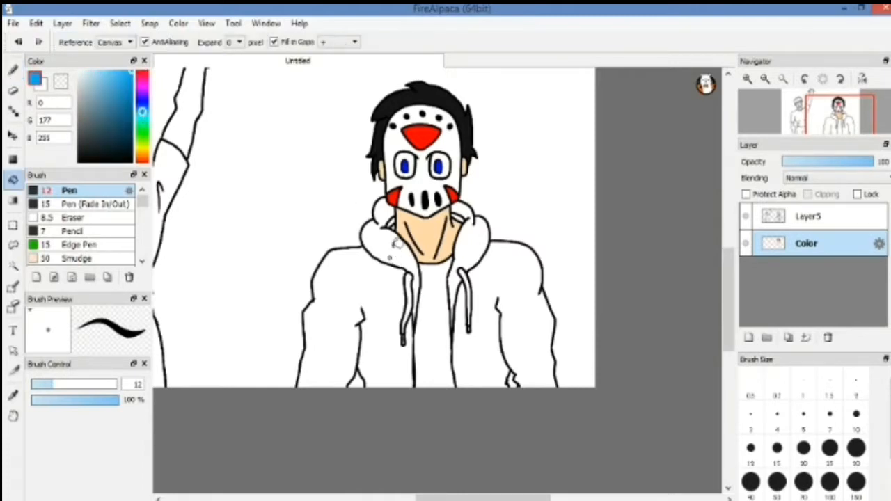
click(391, 244)
click(476, 243)
- Fill the body and sleeves of the hoodie with darker blue RGB 0, 89, 207
click(143, 102)
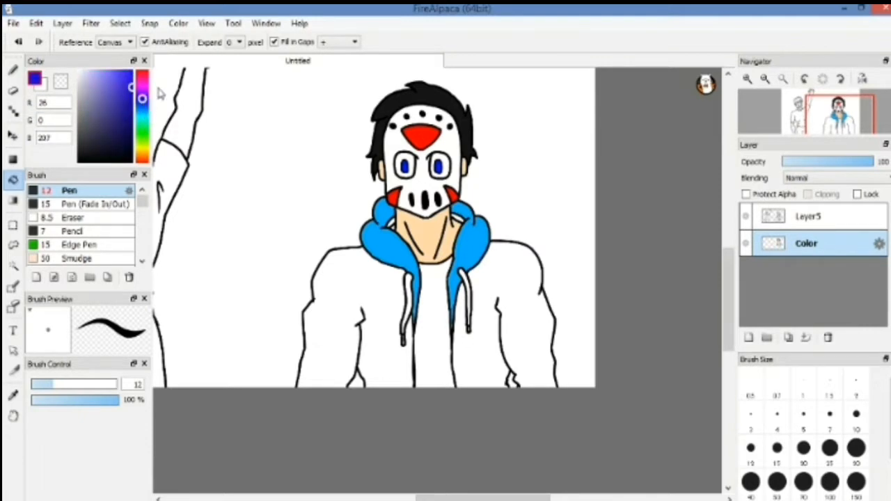
click(142, 108)
click(380, 294)
click(481, 285)
key(b)
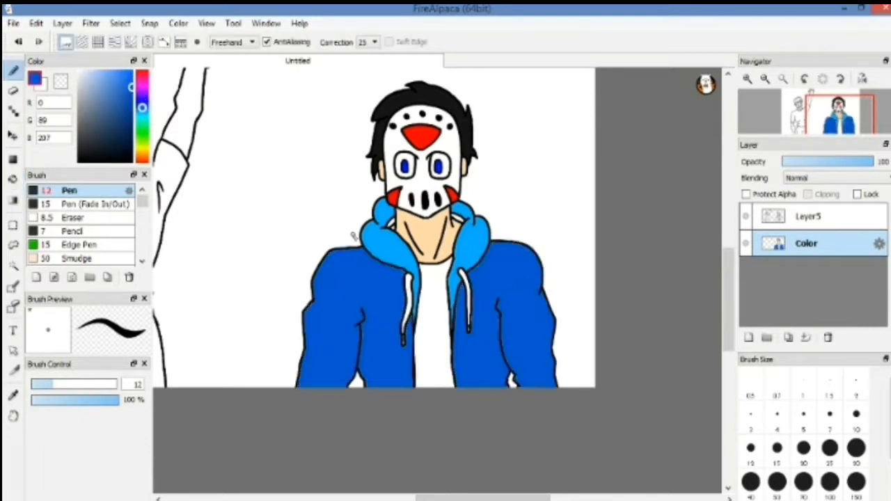
- Touch up the unpainted gaps along the hoodie's outlines near the drawstrings and opening with darker blue RGB 0, 89, 207
scroll(497, 339, up, 4)
drag(415, 395, 475, 318)
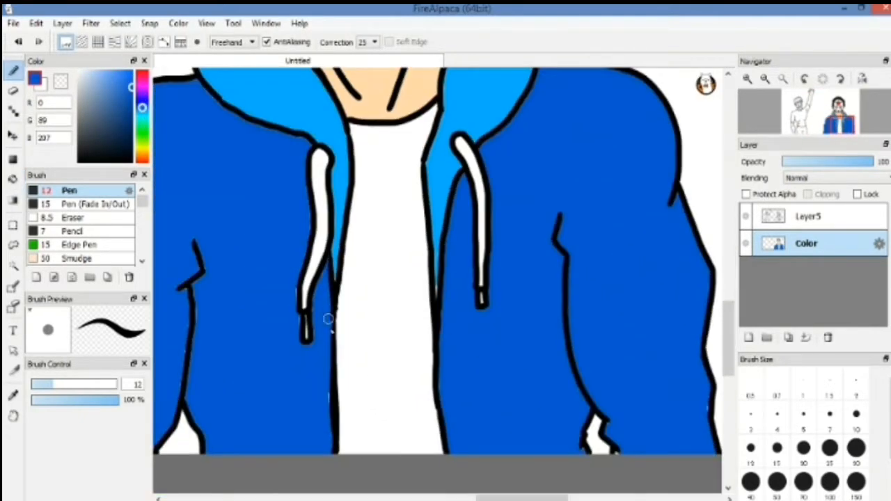
drag(232, 344, 330, 328)
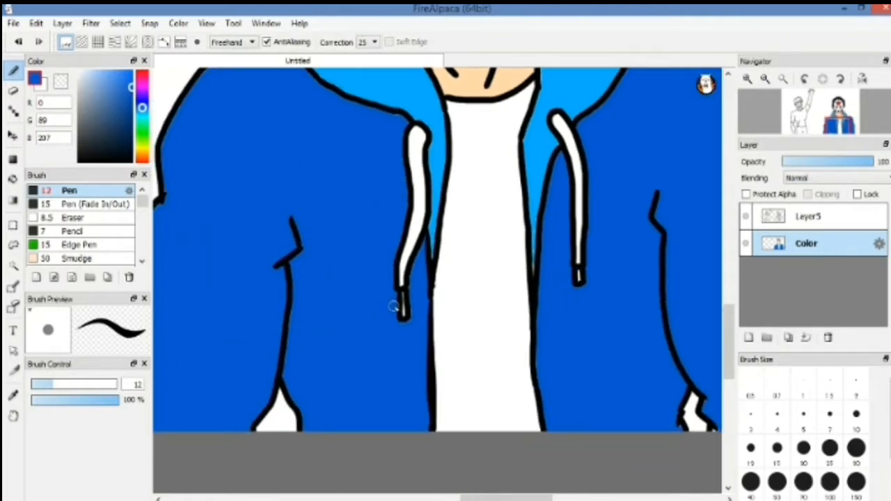
scroll(439, 247, down, 5)
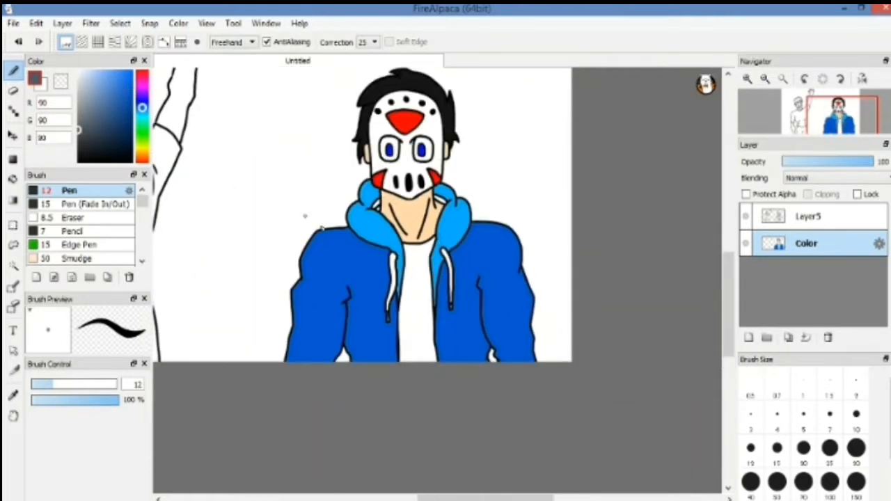
- Fill the masked figure's shirt with gray RGB 90, 90, 90 and the gaps between hood and neck with black
key(g)
click(431, 308)
scroll(436, 272, up, 3)
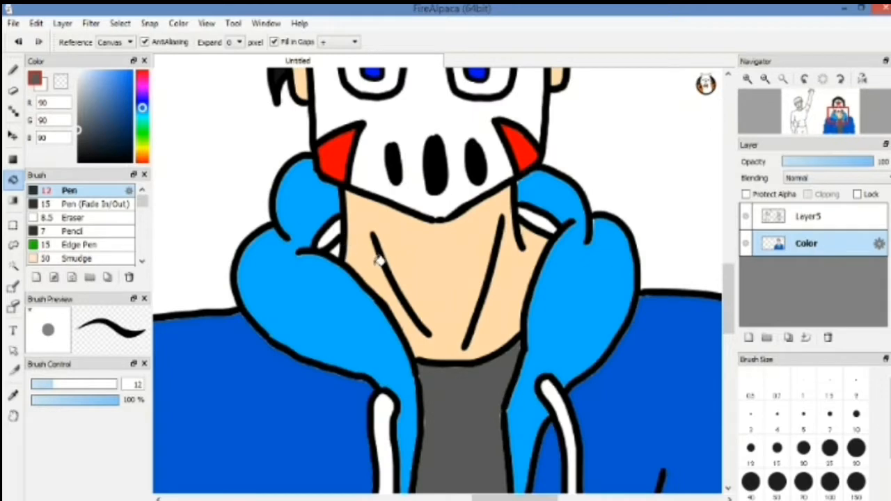
right_click(377, 262)
click(339, 246)
scroll(339, 247, up, 4)
right_click(367, 289)
scroll(403, 221, down, 3)
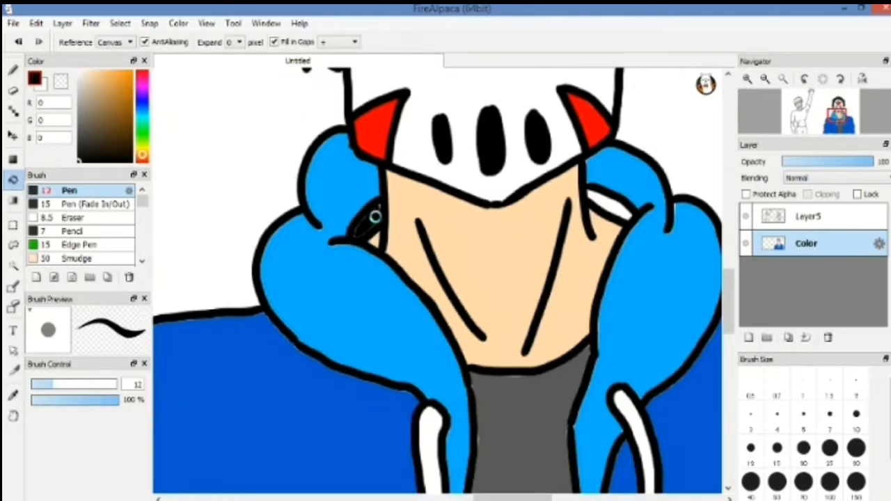
click(607, 202)
key(b)
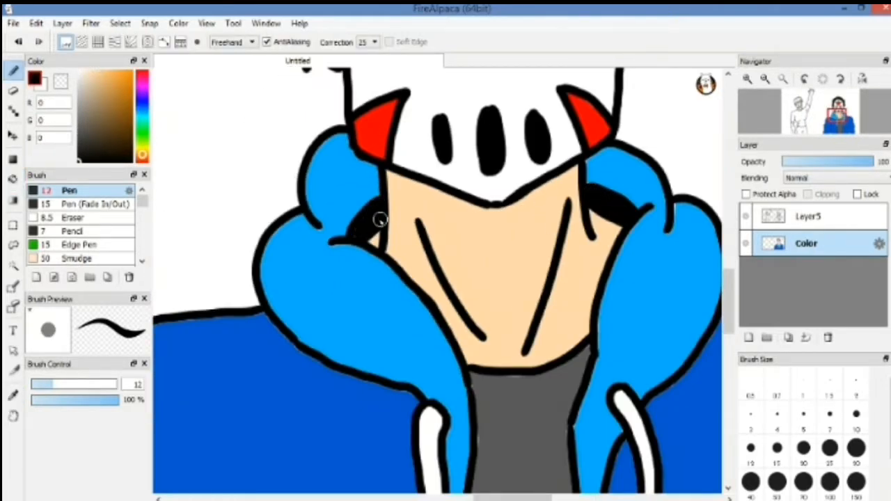
scroll(431, 216, down, 5)
- Color the hoodie's drawstrings white, RGB 255, 255, 255
drag(424, 240, 522, 255)
right_click(248, 194)
scroll(440, 364, up, 3)
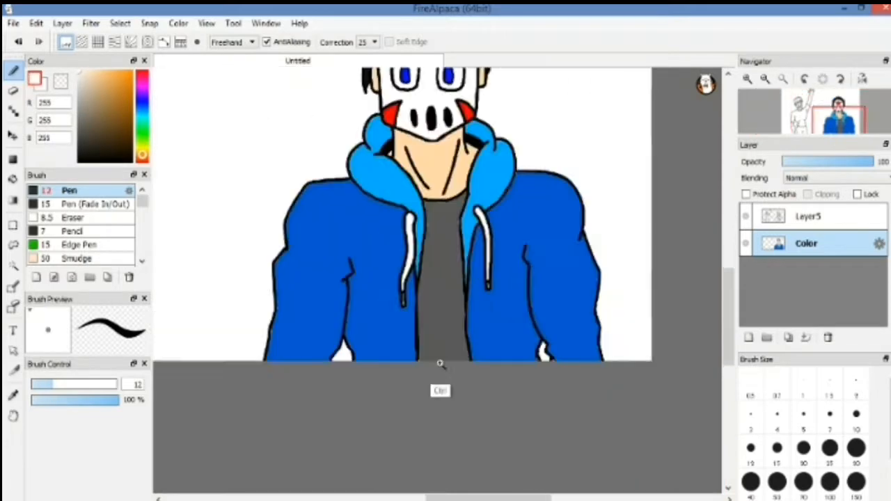
scroll(440, 363, up, 2)
key(g)
key(b)
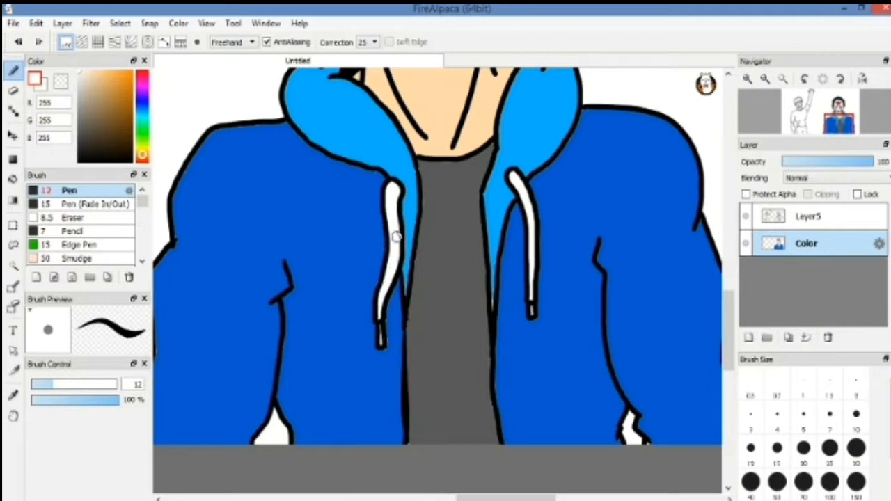
- Fill the bearded figure's arms, face and neck with red RGB 215, 0, 0
scroll(396, 237, down, 4)
scroll(389, 265, up, 4)
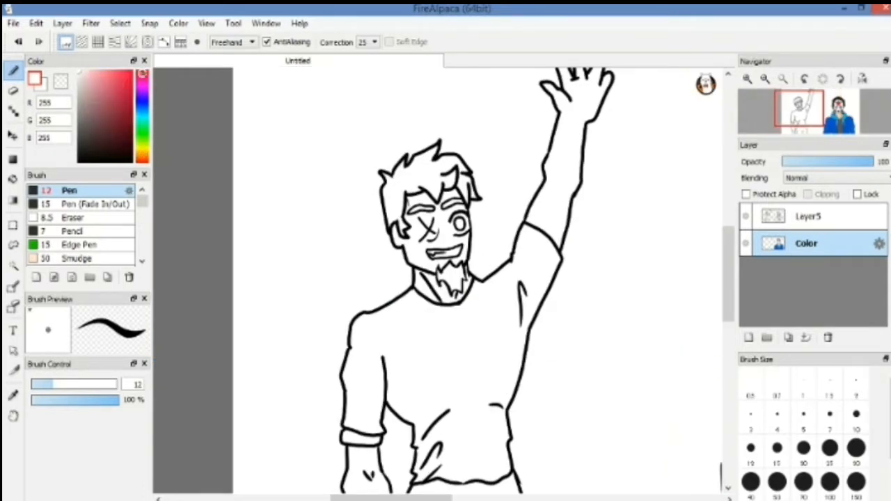
drag(142, 74, 143, 66)
click(133, 79)
key(g)
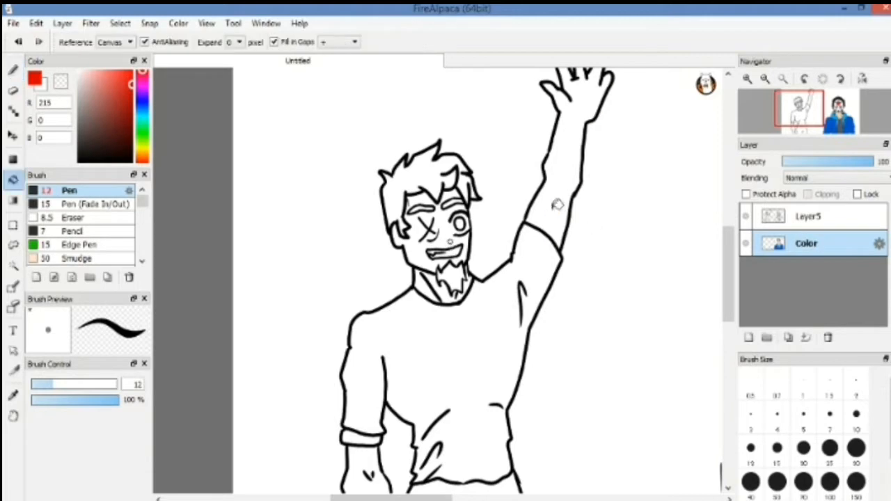
click(557, 204)
scroll(508, 255, down, 2)
click(407, 402)
click(446, 157)
scroll(446, 159, up, 2)
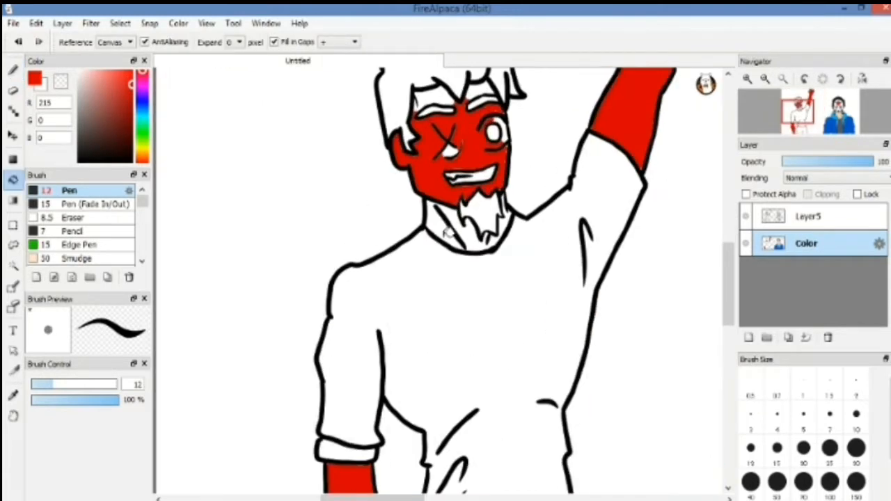
click(446, 224)
click(487, 233)
scroll(495, 240, up, 1)
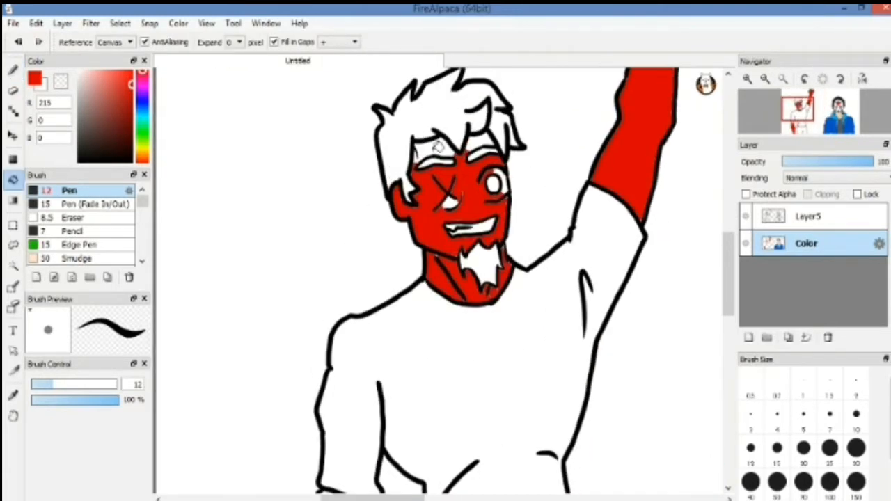
- Paint the leftover gaps around the beard and below the crossed-out eye red with a size 10 pen
key(b)
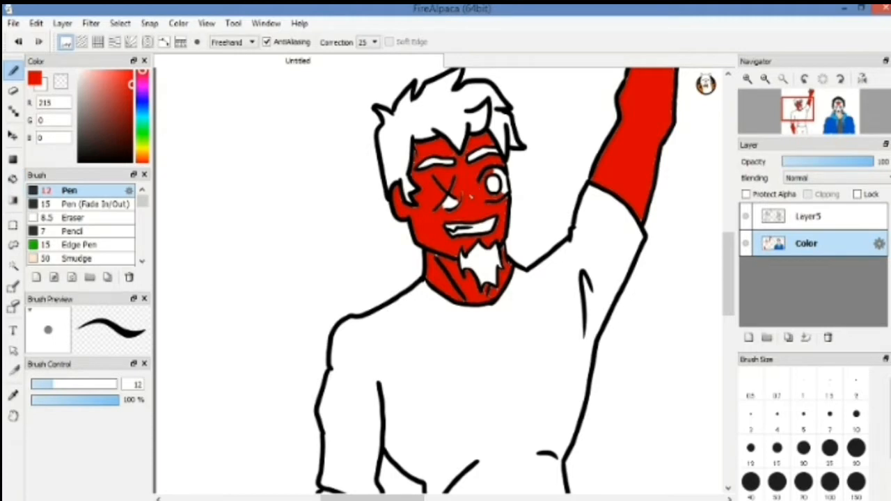
scroll(471, 198, up, 2)
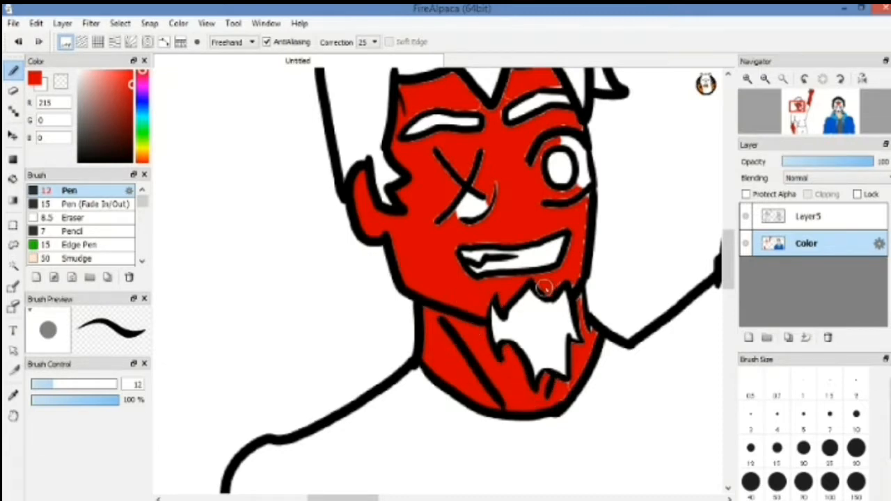
scroll(593, 167, up, 2)
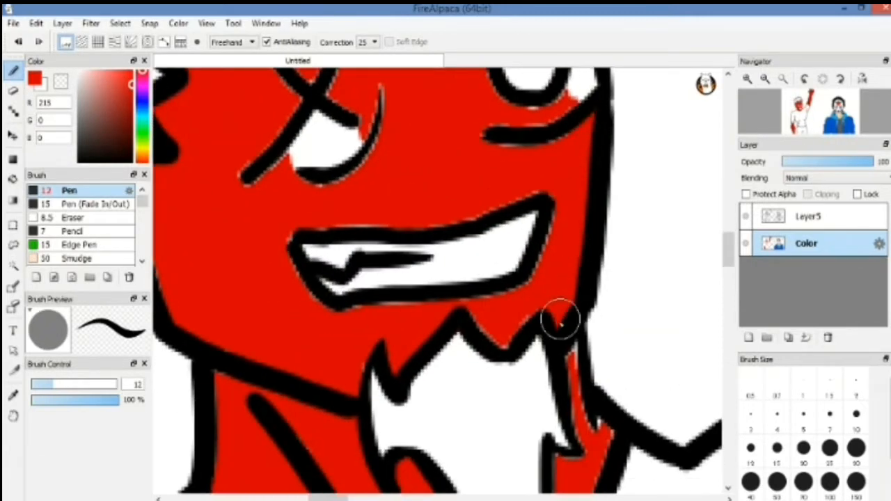
drag(537, 300, 525, 205)
click(778, 451)
click(856, 418)
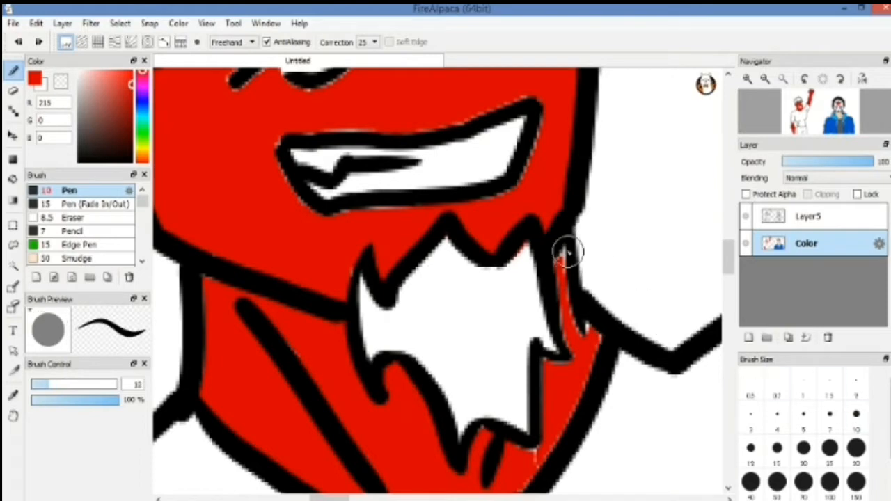
drag(566, 255, 582, 376)
scroll(578, 348, down, 3)
scroll(441, 144, up, 2)
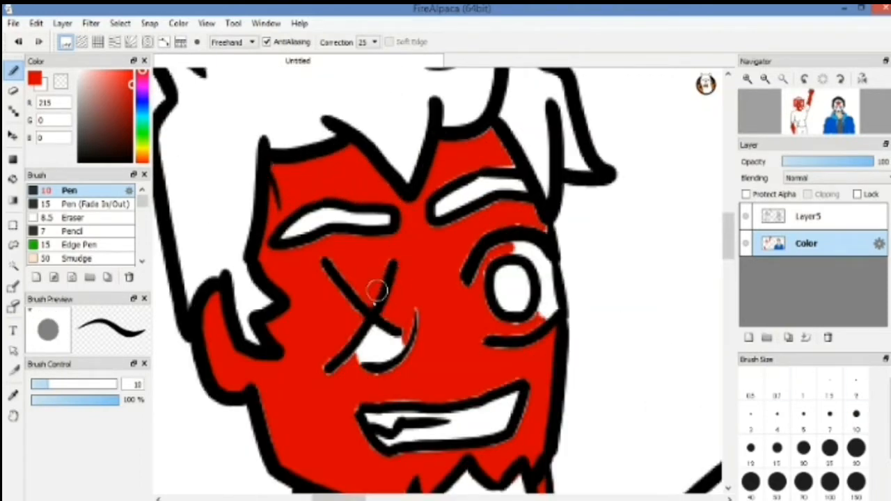
mouse_move(371, 332)
mouse_down()
mouse_move(322, 379)
mouse_move(363, 341)
mouse_move(417, 316)
mouse_up()
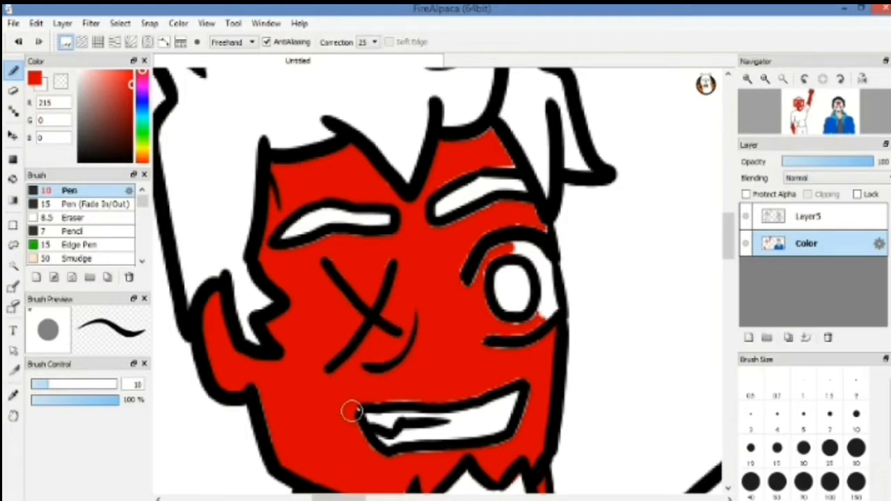
drag(466, 370, 443, 312)
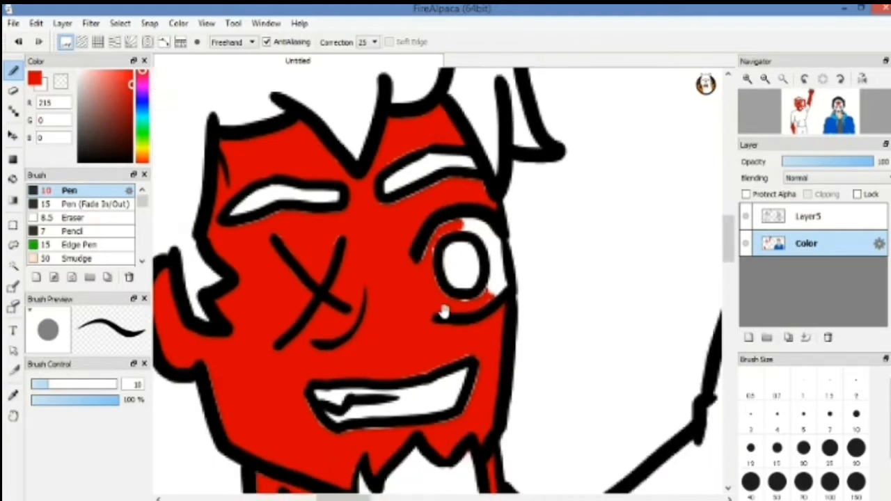
- Close the open side of the bearded figure's eye with a white stroke using a size 7 pen
scroll(490, 209, down, 5)
scroll(491, 213, up, 5)
drag(85, 77, 72, 54)
scroll(411, 247, up, 2)
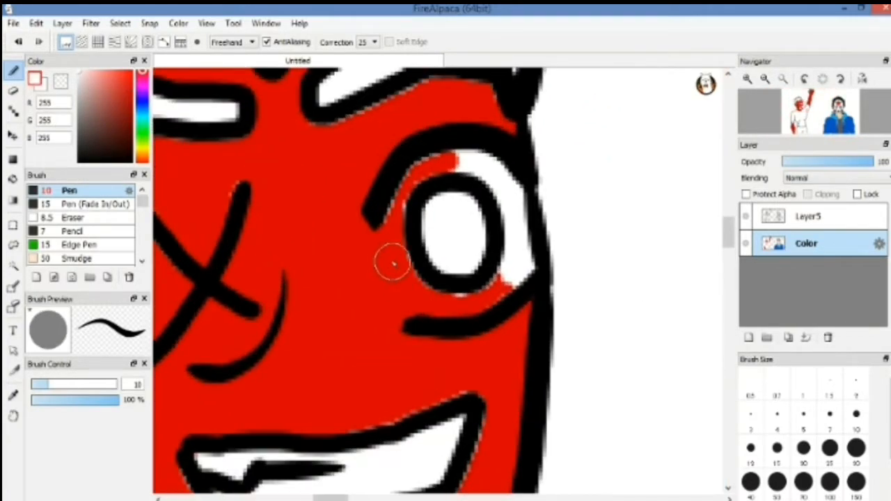
click(777, 448)
click(829, 414)
drag(380, 229, 415, 310)
right_click(421, 273)
key(g)
- Try filling the area around the iris with the skin's red RGB 215, 0, 0
alt+click(416, 178)
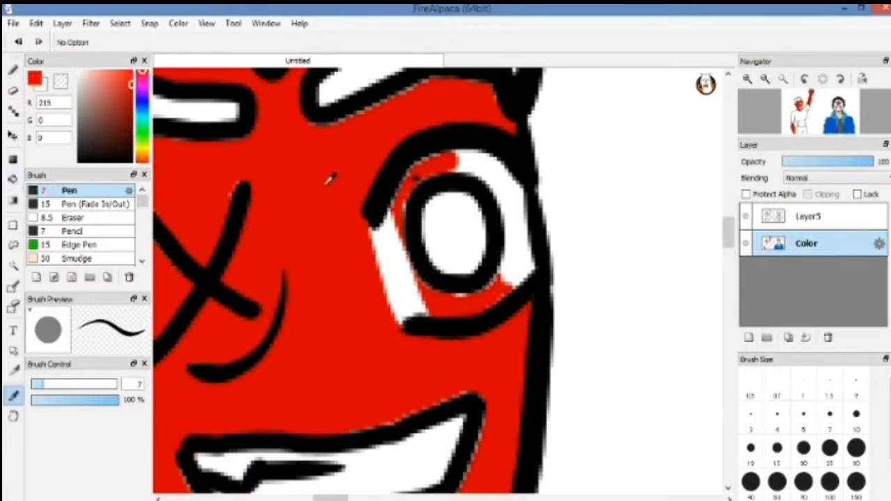
click(507, 189)
click(517, 258)
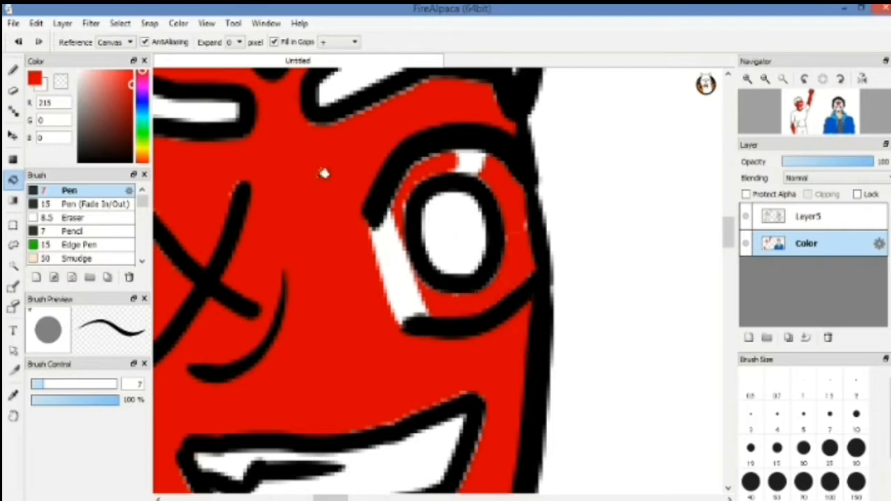
- Fill the whole eyeball around the iris with white and paint over the remaining red edges
right_click(470, 165)
click(493, 184)
click(516, 254)
click(432, 296)
key(b)
mouse_move(418, 296)
mouse_down()
mouse_move(462, 312)
mouse_move(449, 305)
mouse_move(512, 250)
mouse_move(497, 176)
mouse_move(422, 173)
mouse_move(405, 188)
mouse_move(439, 311)
mouse_up()
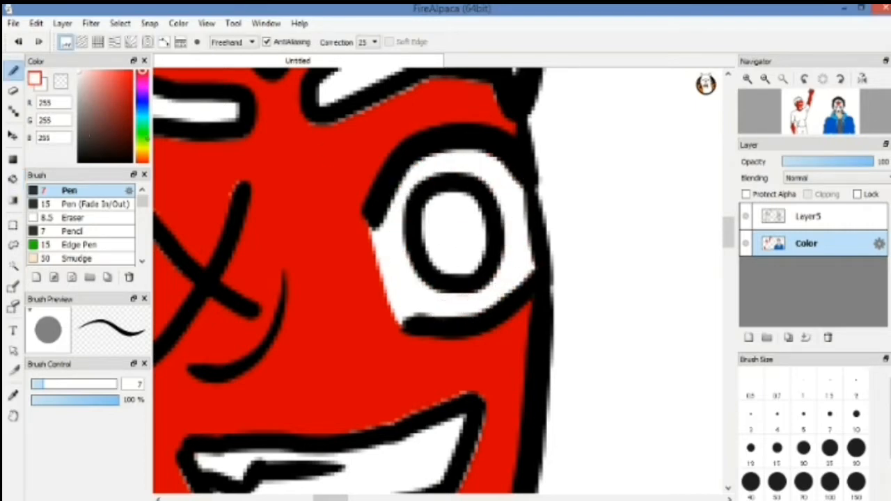
- Fill the iris with dark brown, ending with RGB 32, 19, 0
click(142, 153)
click(131, 139)
key(g)
click(456, 233)
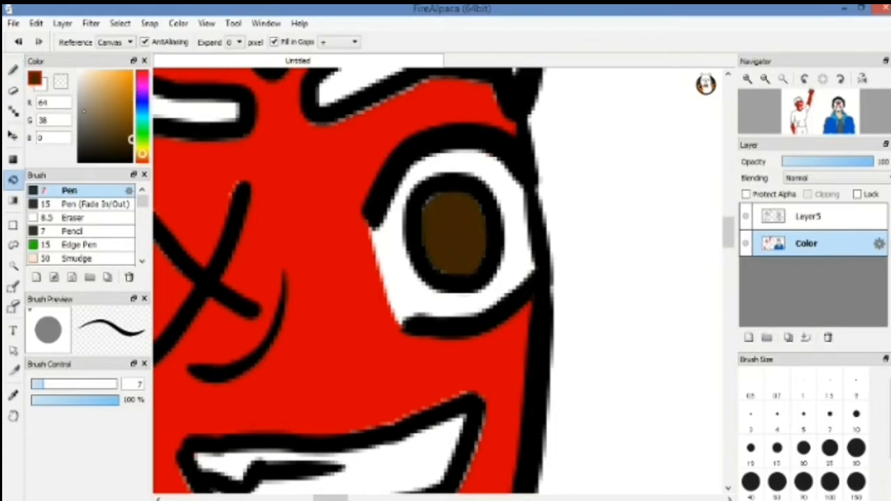
click(457, 237)
key(b)
- Fill the bearded figure's hair and beard with near-black RGB 25, 23, 22
scroll(480, 209, down, 7)
drag(445, 334, 404, 267)
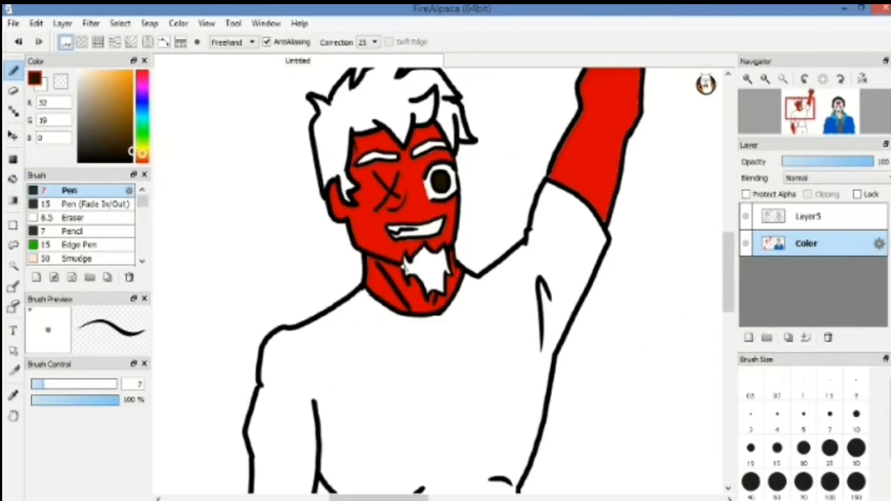
drag(415, 203, 359, 230)
key(g)
click(278, 147)
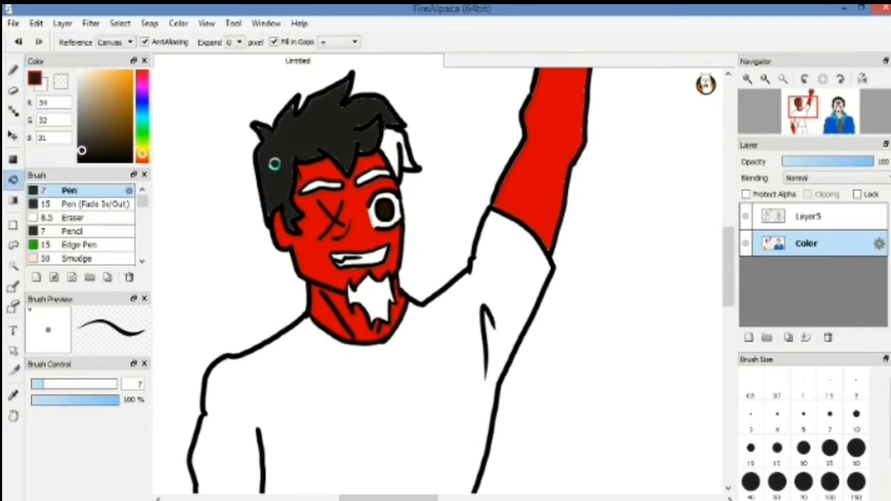
click(86, 158)
click(277, 159)
click(83, 153)
click(300, 137)
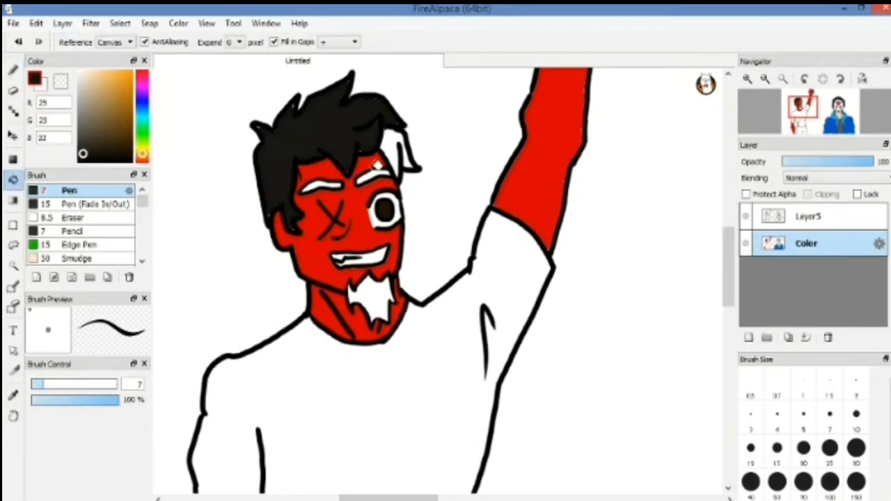
click(394, 145)
click(372, 295)
- Paint the remaining gaps in the hair's tips, side strand and sideburn near-black with a size 12 pen
key(b)
click(752, 453)
scroll(258, 158, up, 3)
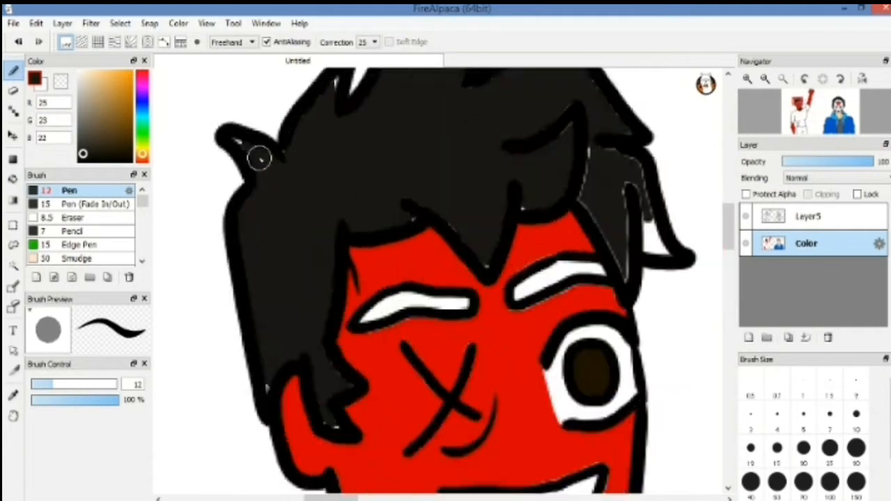
scroll(283, 173, down, 1)
scroll(415, 101, up, 1)
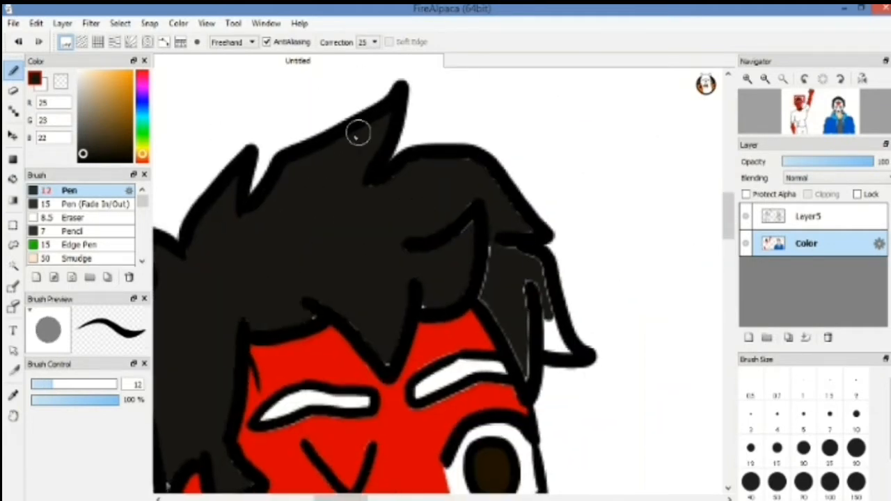
drag(444, 192, 433, 154)
mouse_move(481, 183)
mouse_down()
mouse_move(518, 335)
mouse_move(536, 310)
mouse_move(540, 272)
mouse_move(495, 207)
mouse_up()
drag(473, 186, 395, 213)
click(416, 266)
click(375, 321)
click(308, 274)
drag(256, 283, 342, 179)
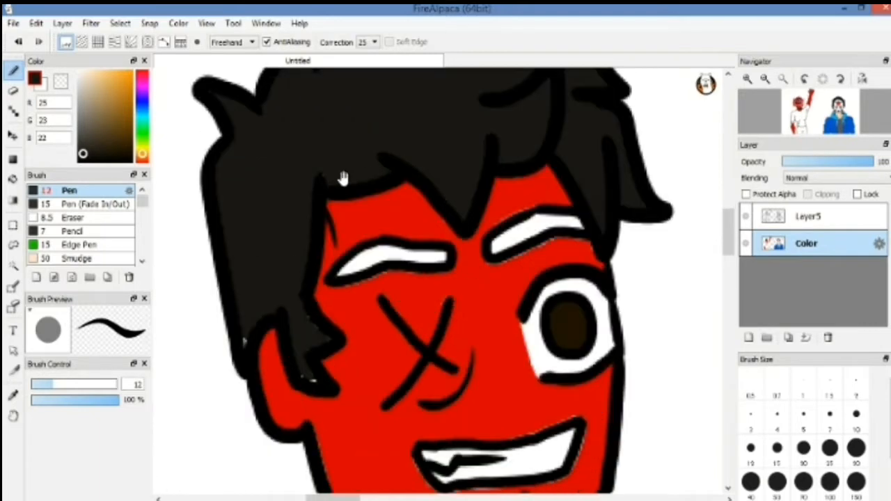
drag(306, 306, 319, 337)
click(313, 376)
- Paint both eyebrows near-black RGB 25, 23, 22 and touch up the light gaps along the beard's edges
mouse_move(440, 256)
mouse_down()
mouse_move(372, 255)
mouse_move(335, 271)
mouse_up()
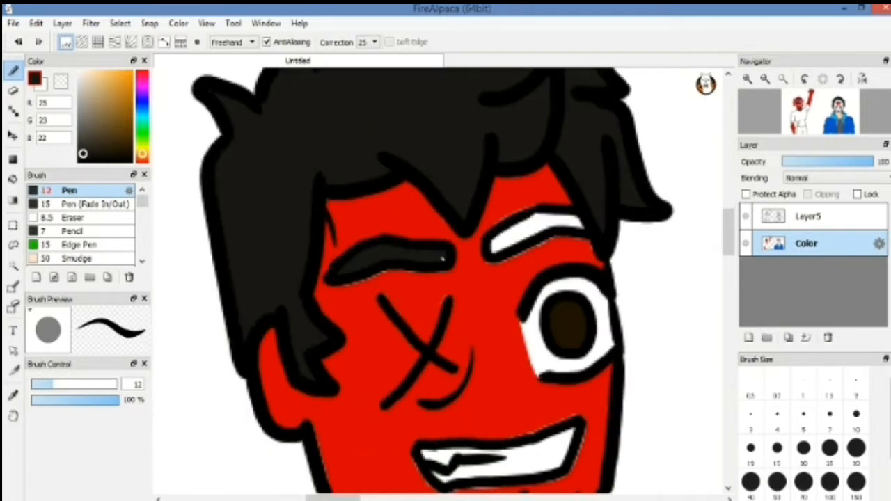
drag(501, 243, 573, 224)
scroll(487, 201, down, 4)
scroll(498, 230, up, 3)
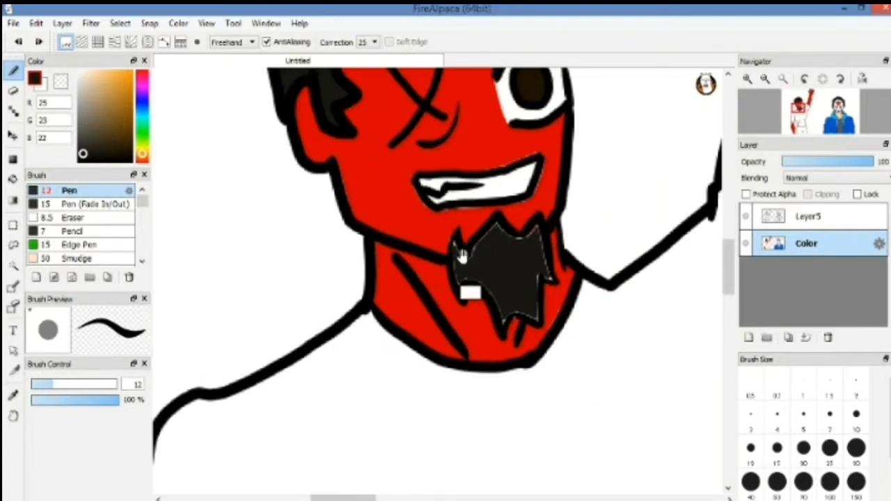
scroll(462, 256, up, 2)
mouse_move(445, 298)
mouse_down()
mouse_move(473, 294)
mouse_move(587, 368)
mouse_move(590, 291)
mouse_move(561, 224)
mouse_move(475, 240)
mouse_up()
- Fill the bearded figure's T-shirt with dark gray RGB 53, 49, 43
scroll(497, 284, down, 4)
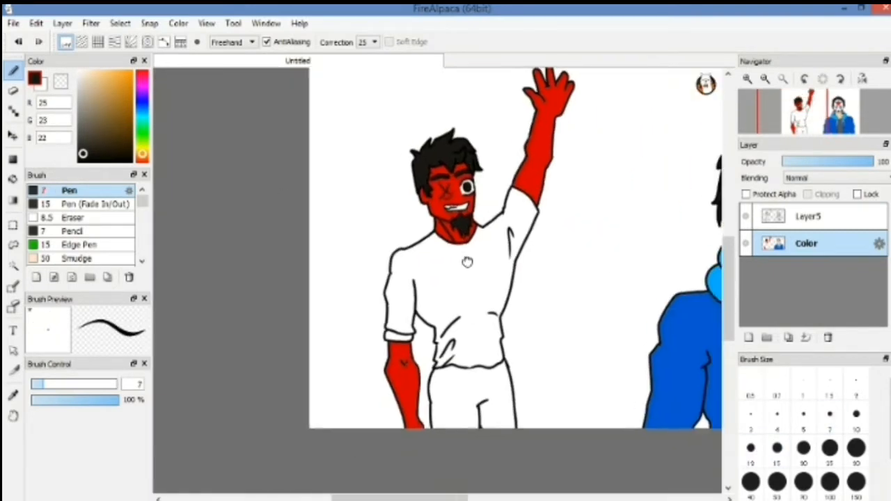
key(g)
click(432, 298)
click(87, 143)
click(452, 270)
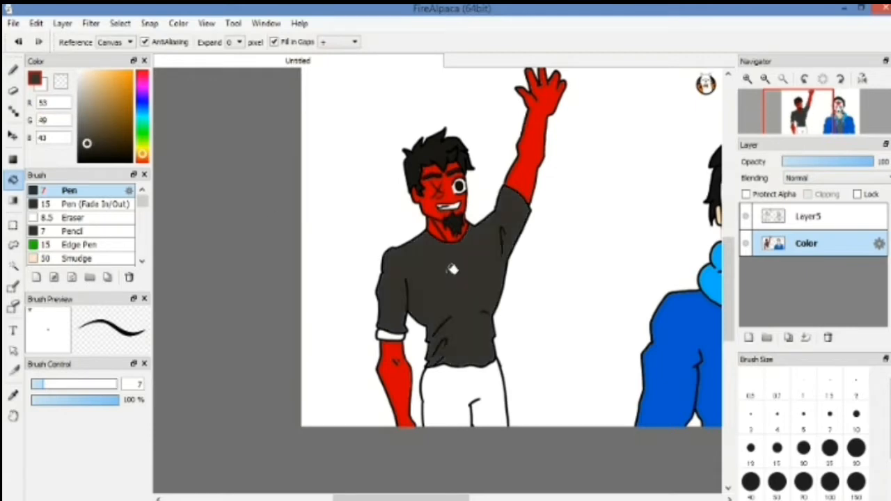
scroll(425, 285, down, 2)
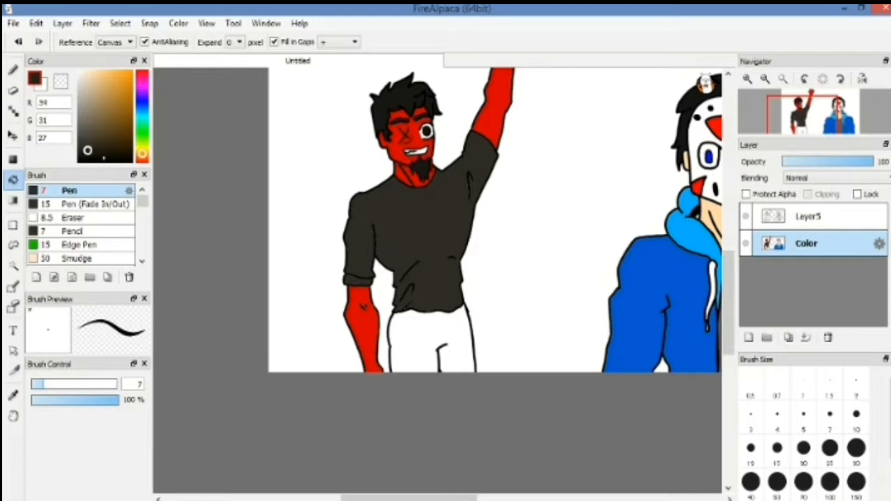
- Fill the bearded figure's trousers with gray RGB 127, 120, 110
click(83, 116)
click(389, 322)
scroll(428, 249, down, 3)
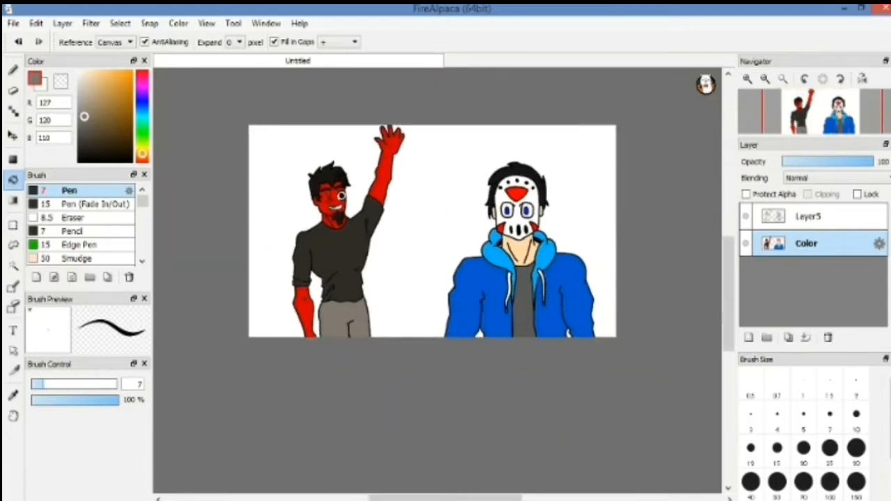
- Merge the line art layer down into the Color layer and add a new layer named Background
click(808, 215)
click(805, 337)
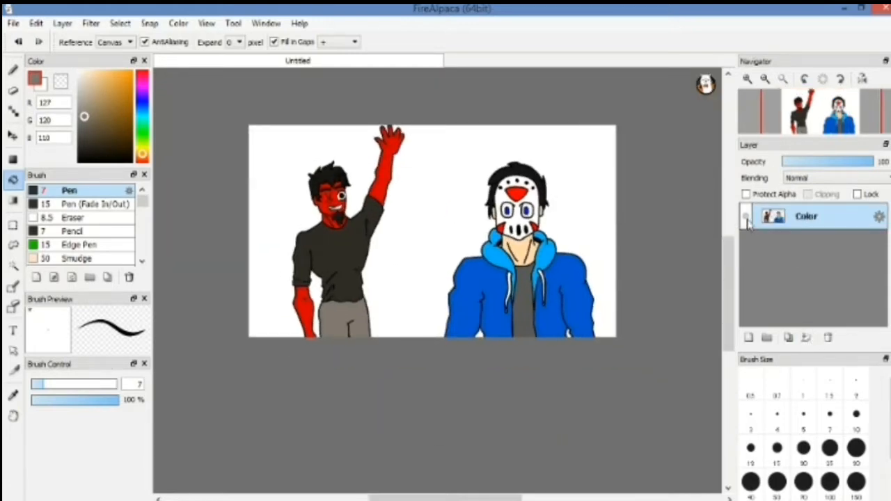
click(748, 337)
double_click(810, 217)
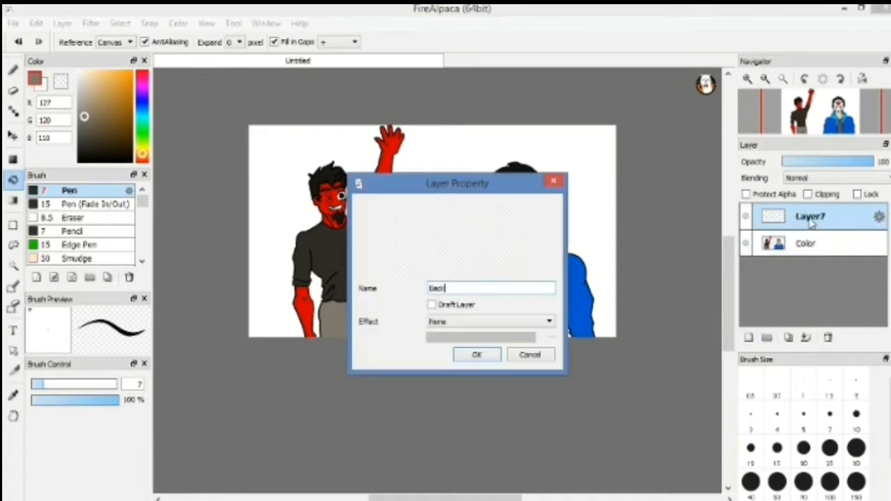
click(489, 358)
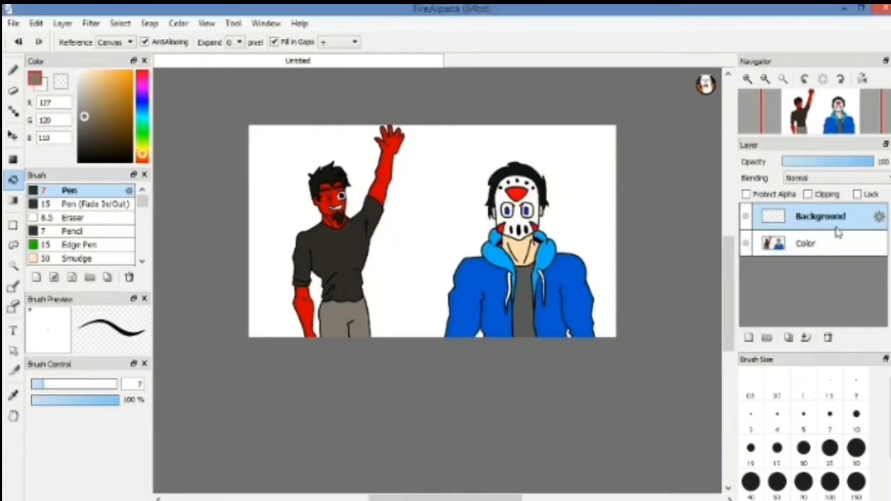
- Fill the empty areas around both figures with blue RGB 0, 134, 194 on the Background layer
click(745, 244)
click(745, 244)
click(142, 104)
click(131, 92)
drag(143, 108, 142, 111)
click(275, 155)
click(419, 208)
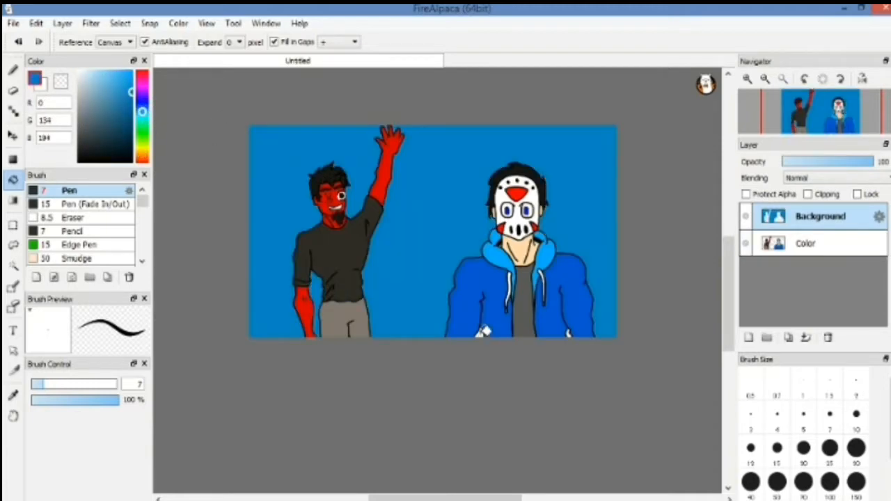
click(746, 243)
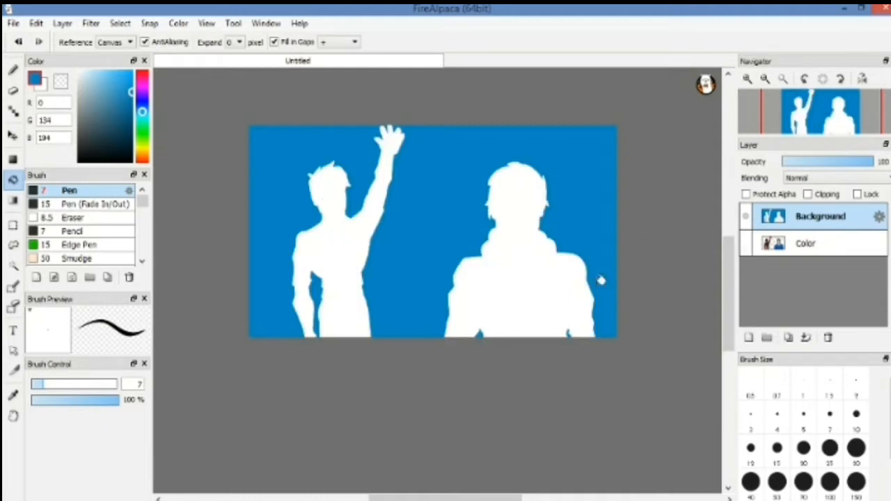
click(746, 244)
click(746, 244)
click(528, 263)
click(367, 236)
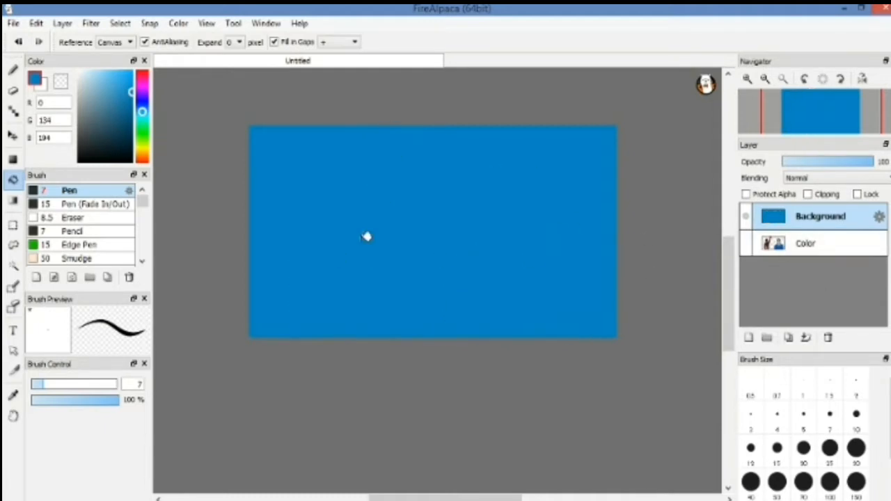
key(ctrl+z)
key(ctrl+z)
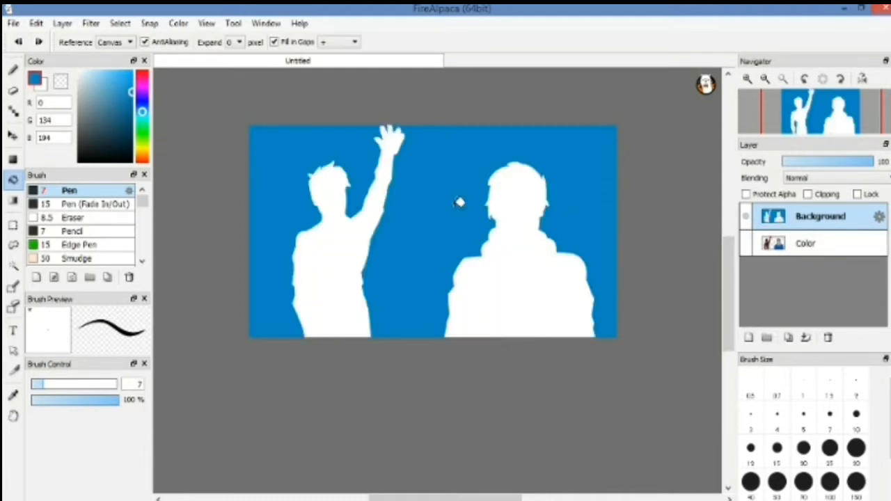
- Fill the entire Background layer with blue RGB 0, 134, 194 and place the Color layer above it
key(ctrl+z)
key(ctrl+z)
click(453, 205)
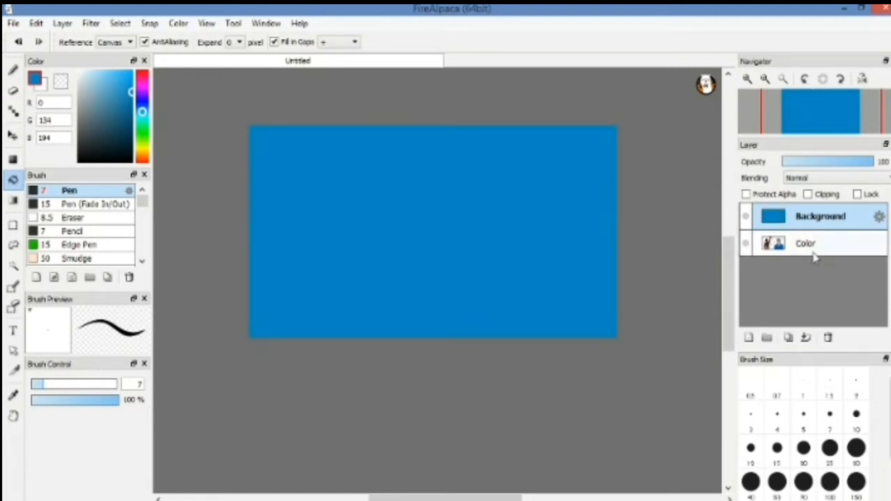
mouse_move(814, 258)
mouse_down()
mouse_move(809, 217)
mouse_move(820, 210)
mouse_up()
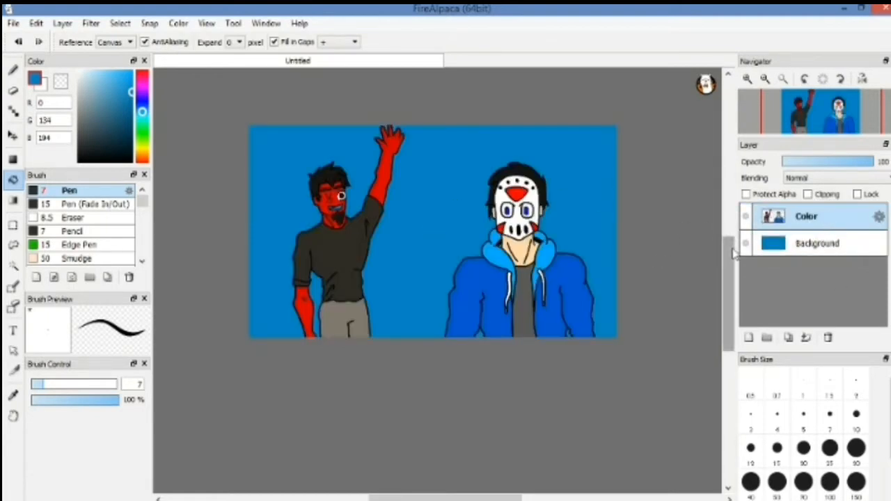
- Fill the bearded figure's see-through teeth with white RGB 255, 255, 255 on the Color layer
scroll(344, 213, up, 5)
click(343, 320)
scroll(343, 320, up, 2)
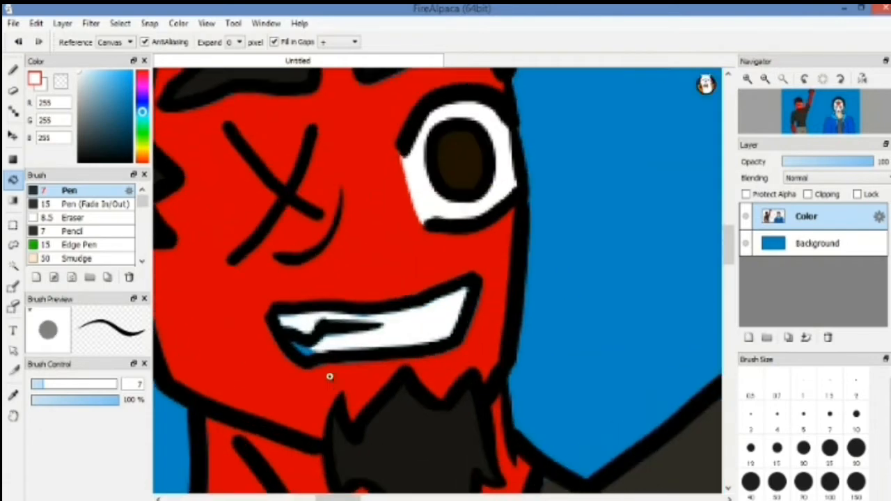
scroll(368, 340, down, 6)
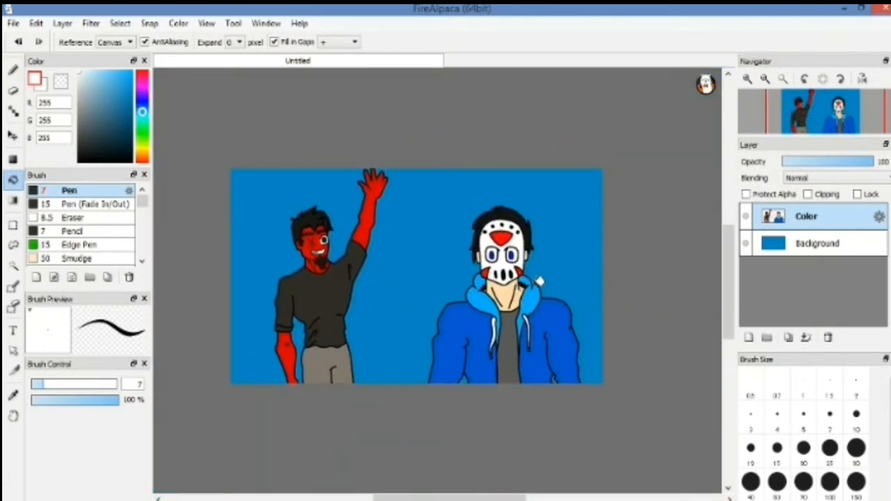
drag(523, 255, 546, 243)
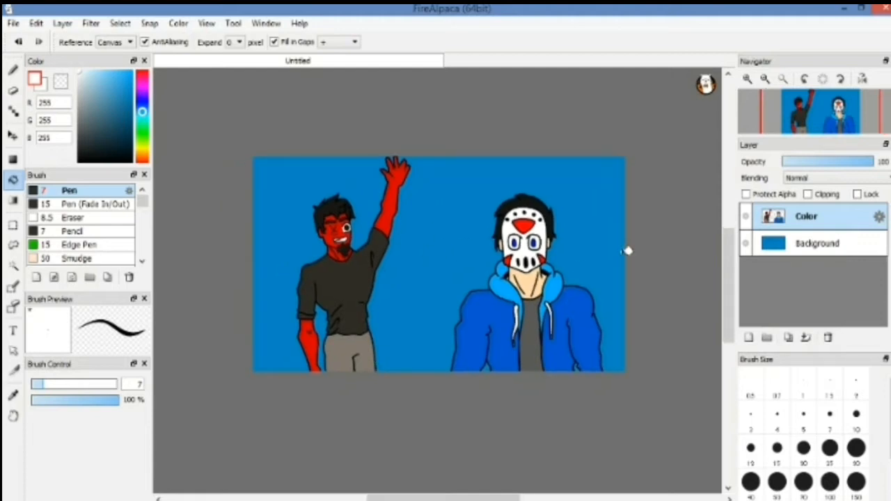
- Hide the Background layer and try a rectangular selection around the masked bust
click(746, 243)
click(13, 226)
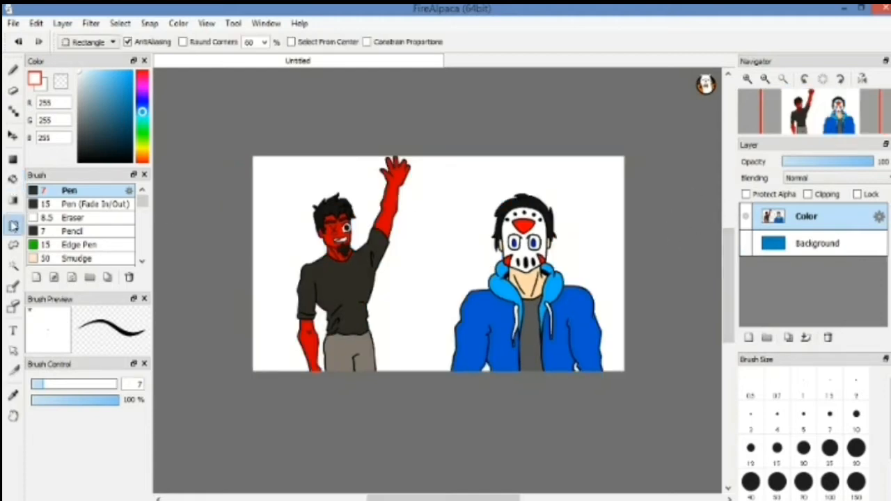
drag(437, 169, 625, 415)
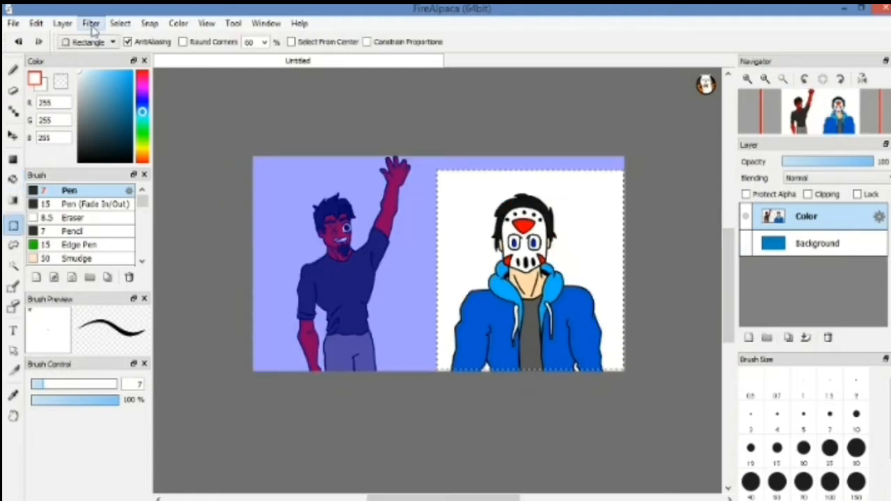
click(120, 23)
click(142, 54)
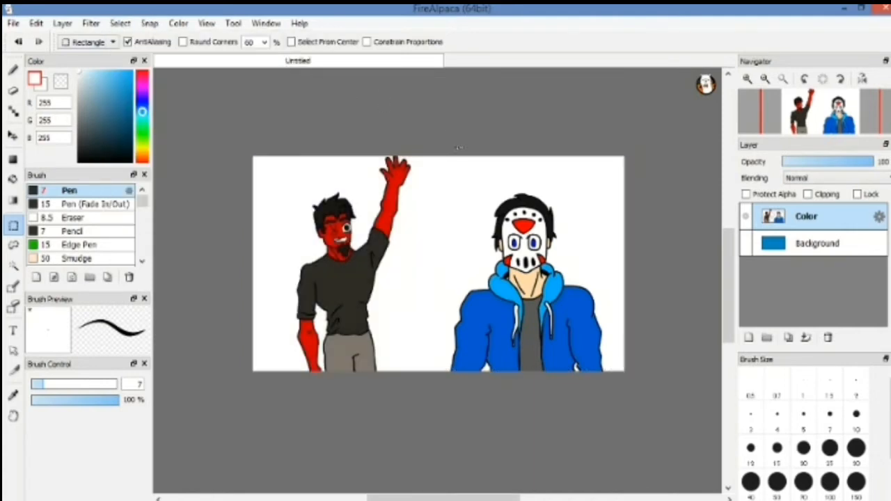
drag(619, 376, 618, 377)
key(ctrl+t)
click(13, 266)
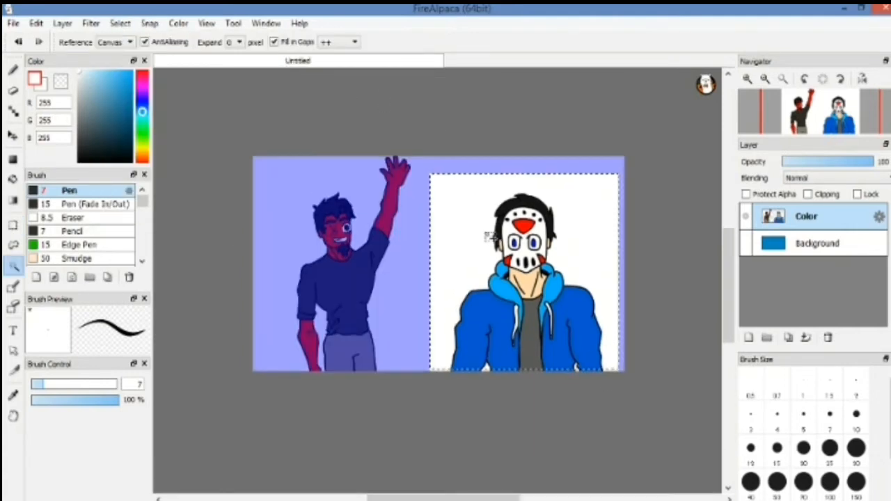
click(489, 235)
click(477, 225)
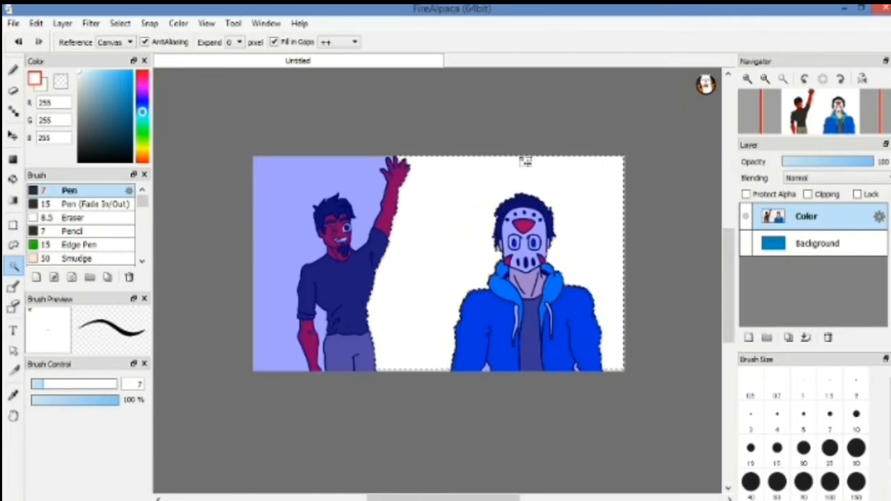
key(ctrl+d)
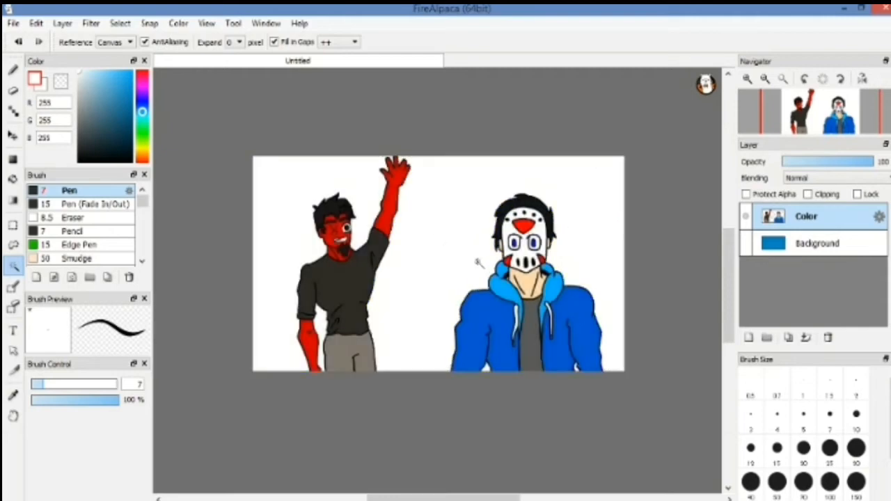
- Transform the Color layer's artwork slightly smaller so the raised hand clears the canvas's upper edge
click(20, 223)
key(ctrl+t)
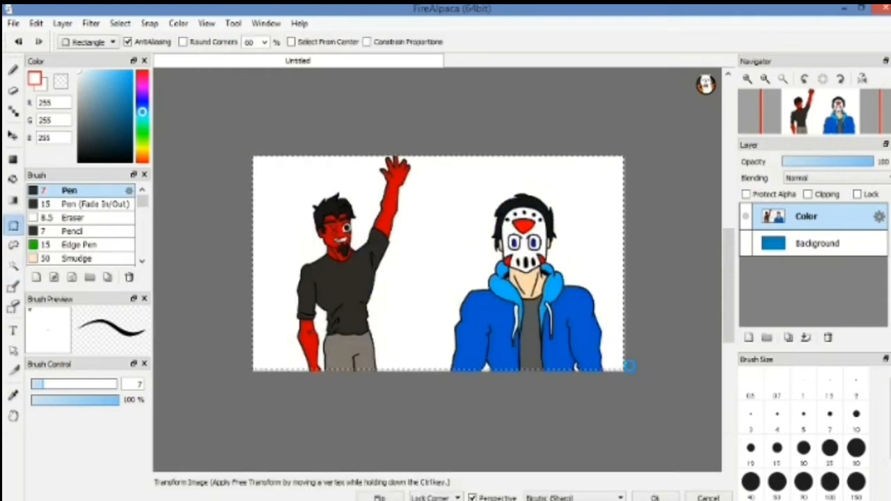
drag(255, 145, 283, 171)
key(Return)
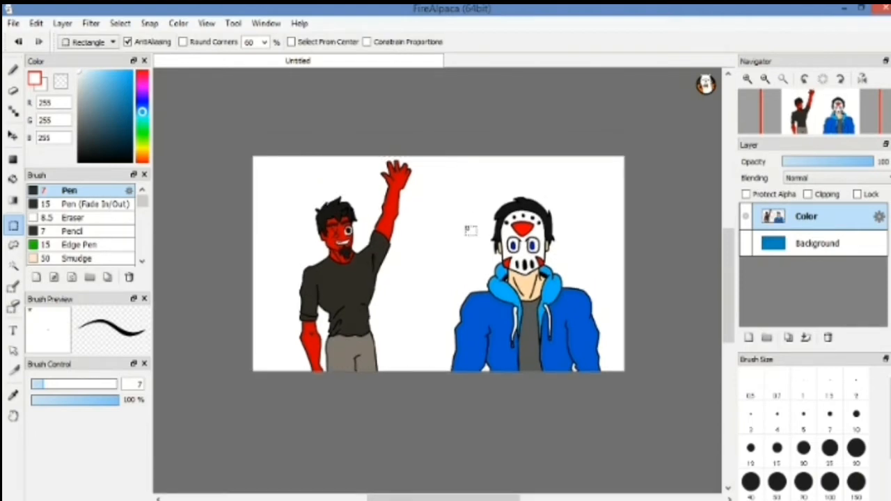
- Select both figures by inverting a Magic Wand selection of the surrounding area, and expand it by 6 pixels with round corners
click(15, 267)
click(466, 239)
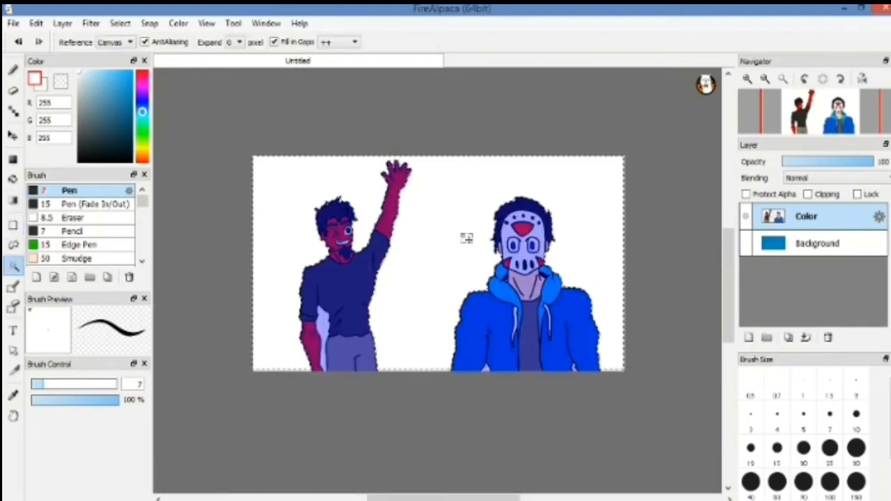
click(120, 23)
click(130, 70)
click(122, 24)
click(165, 94)
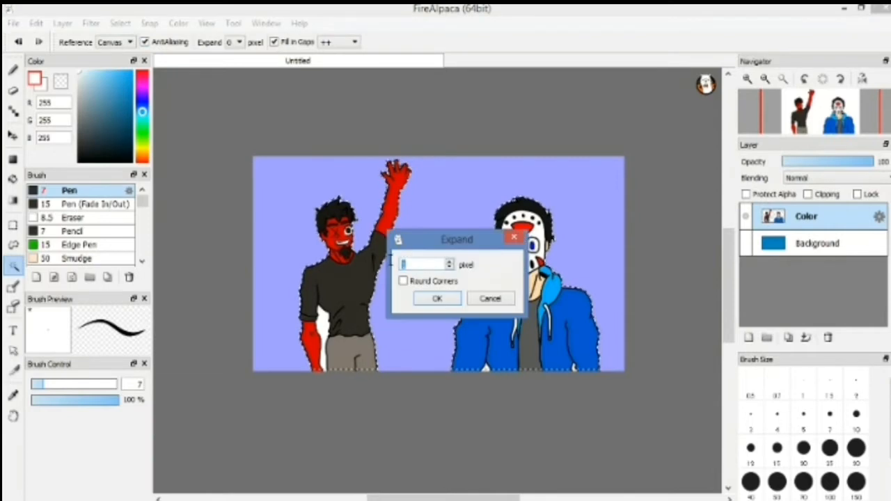
text(6)
click(420, 282)
click(435, 298)
scroll(346, 350, up, 5)
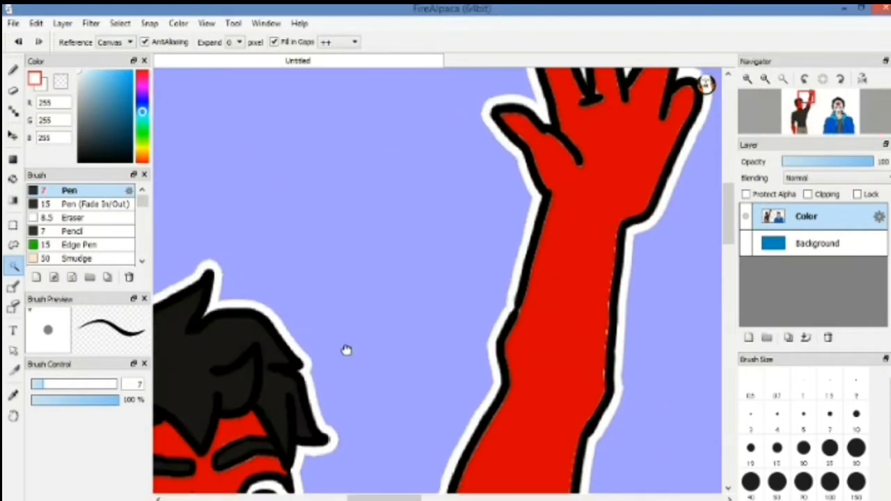
scroll(341, 252, down, 5)
- Fill the expanded border around both figures with white, clear the selection and show the Background layer
drag(465, 301, 421, 302)
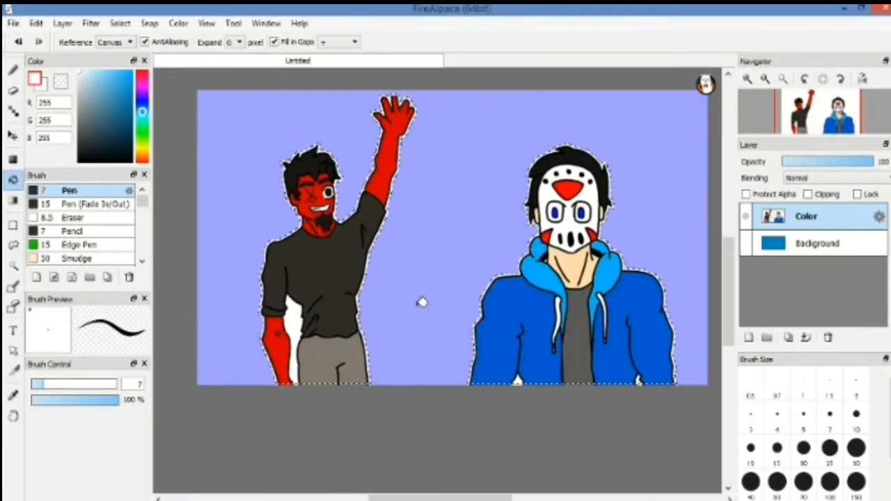
key(ctrl+d)
click(745, 243)
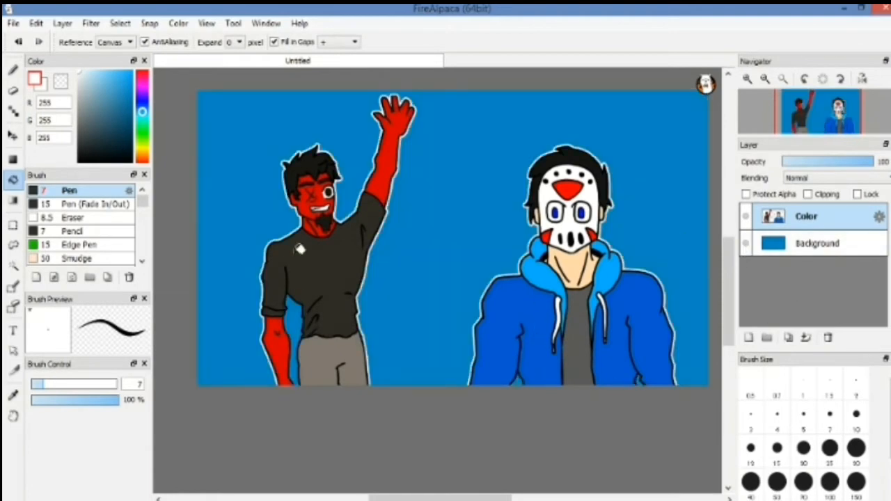
- Select the gap between the bearded figure's lowered arm and torso, invert the selection and expand it
click(292, 324)
click(120, 23)
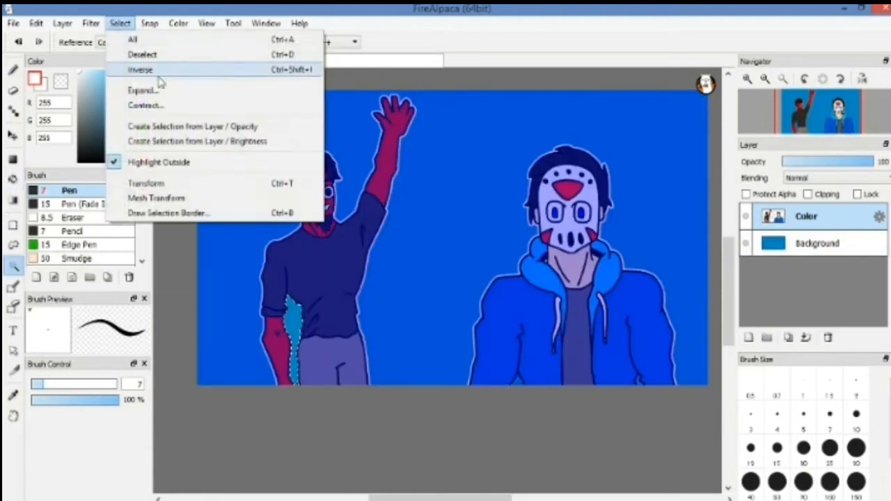
click(149, 68)
click(120, 23)
click(143, 90)
click(430, 299)
scroll(288, 319, up, 9)
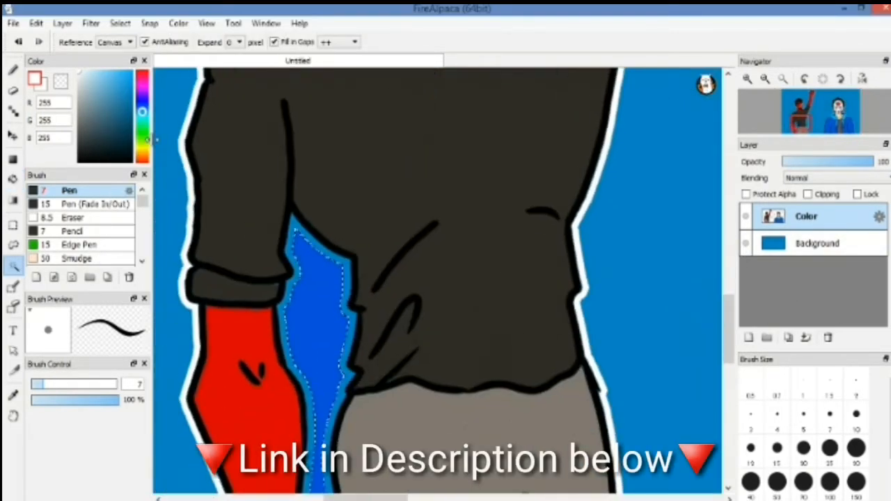
- Fill the selected border inside the bearded figure's arm gap with white
click(14, 179)
click(322, 239)
key(ctrl+d)
scroll(362, 334, down, 8)
drag(532, 306, 437, 308)
key(ctrl+z)
key(ctrl+z)
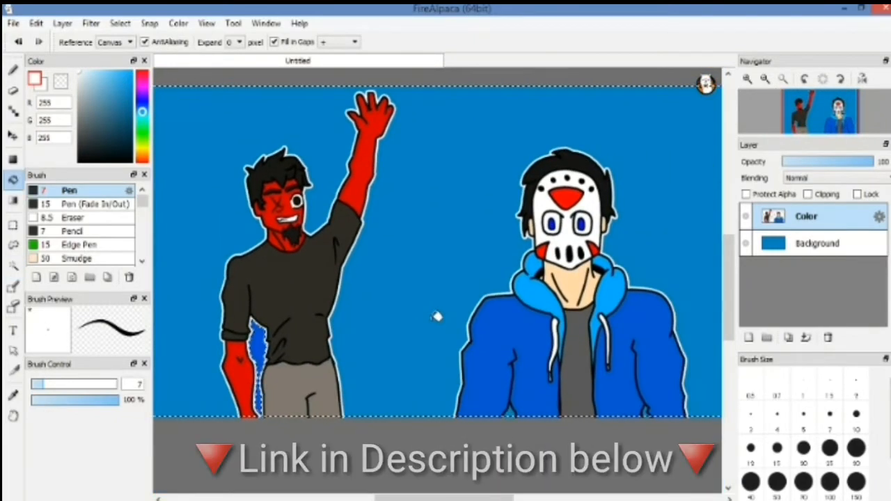
- Add a white outline inside the masked bust's sleeve gap nearest the bearded figure, using an expanded selection
drag(426, 366, 342, 311)
click(13, 266)
click(120, 23)
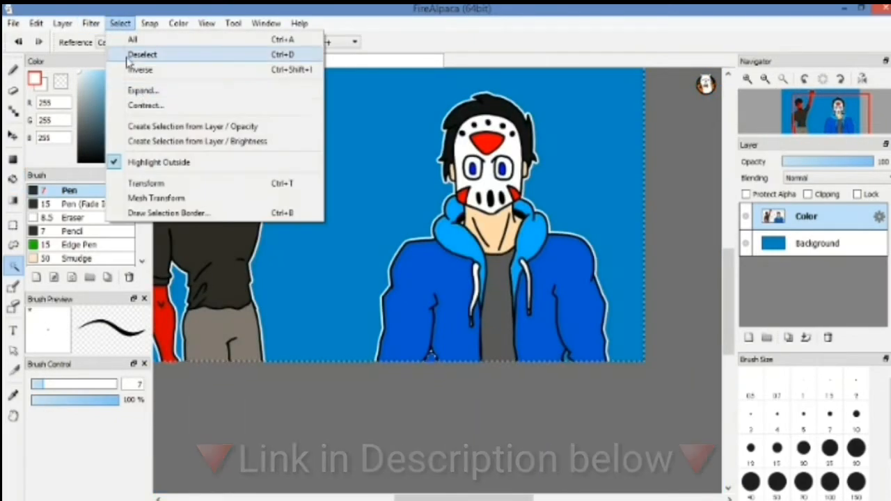
click(150, 90)
click(448, 299)
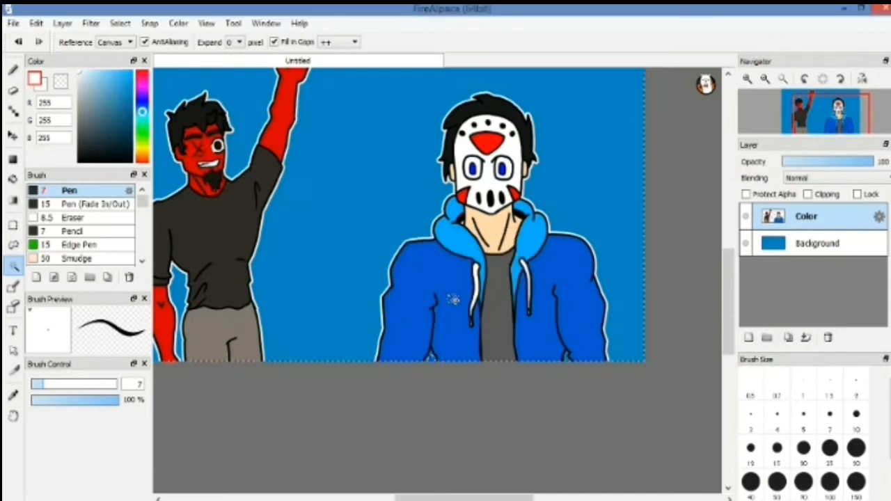
scroll(433, 354, up, 8)
key(g)
click(417, 372)
scroll(435, 295, down, 8)
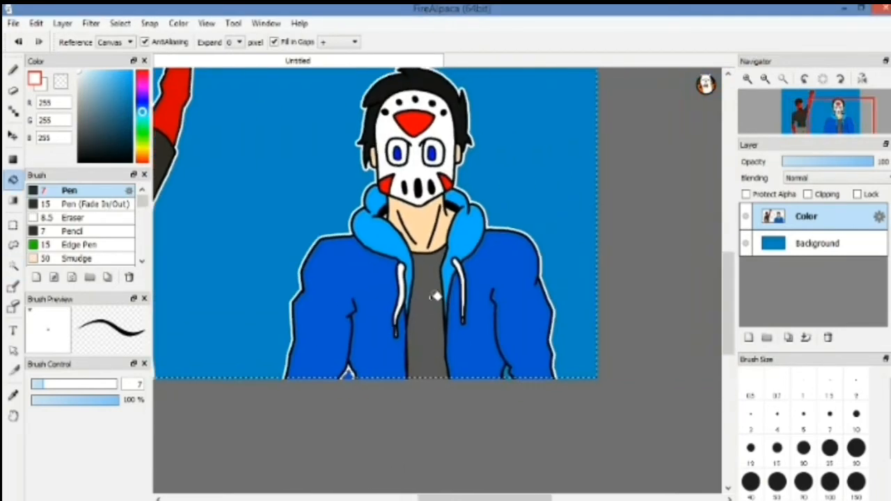
- Add a white outline inside the gap at the masked bust's other sleeve, using an inverted and expanded selection
click(509, 374)
scroll(524, 366, up, 5)
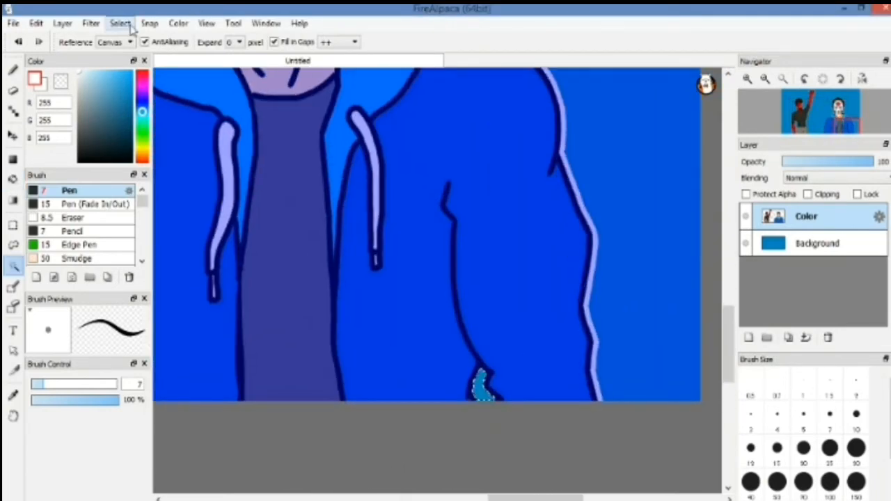
click(120, 23)
click(153, 68)
scroll(480, 390, up, 5)
key(g)
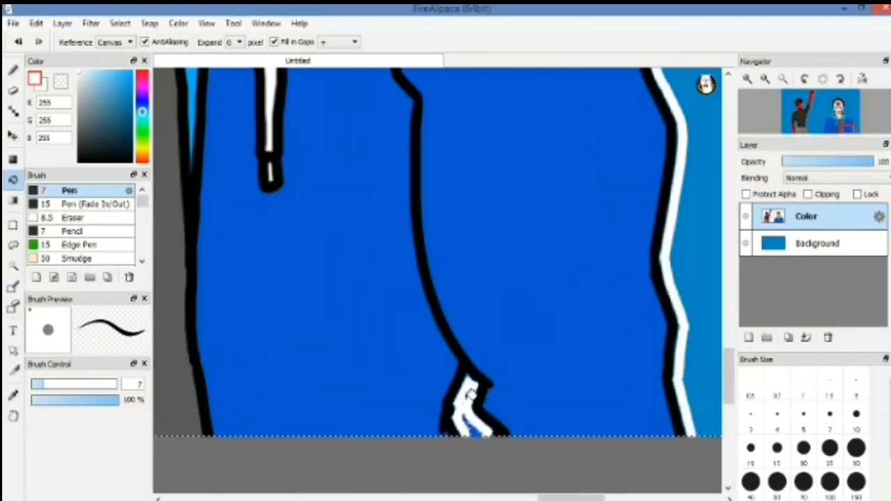
click(471, 394)
- Merge the Color layer down into the Background layer
scroll(551, 318, down, 6)
scroll(458, 255, up, 2)
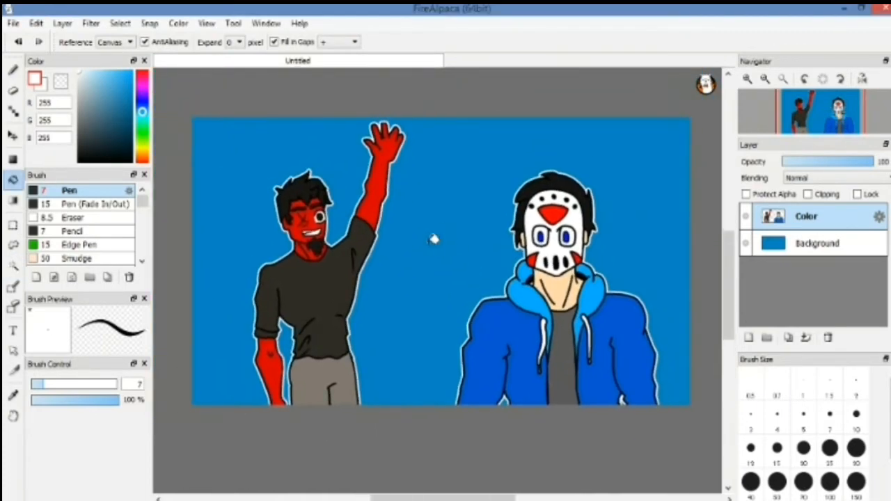
click(806, 338)
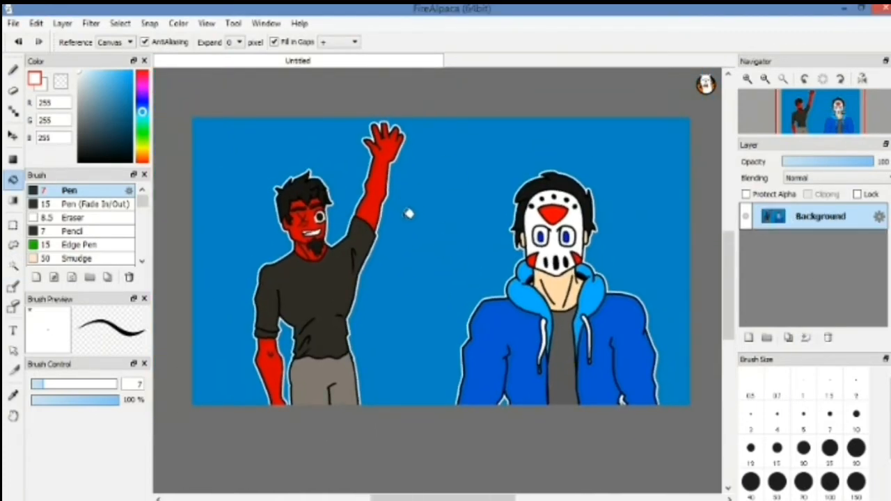